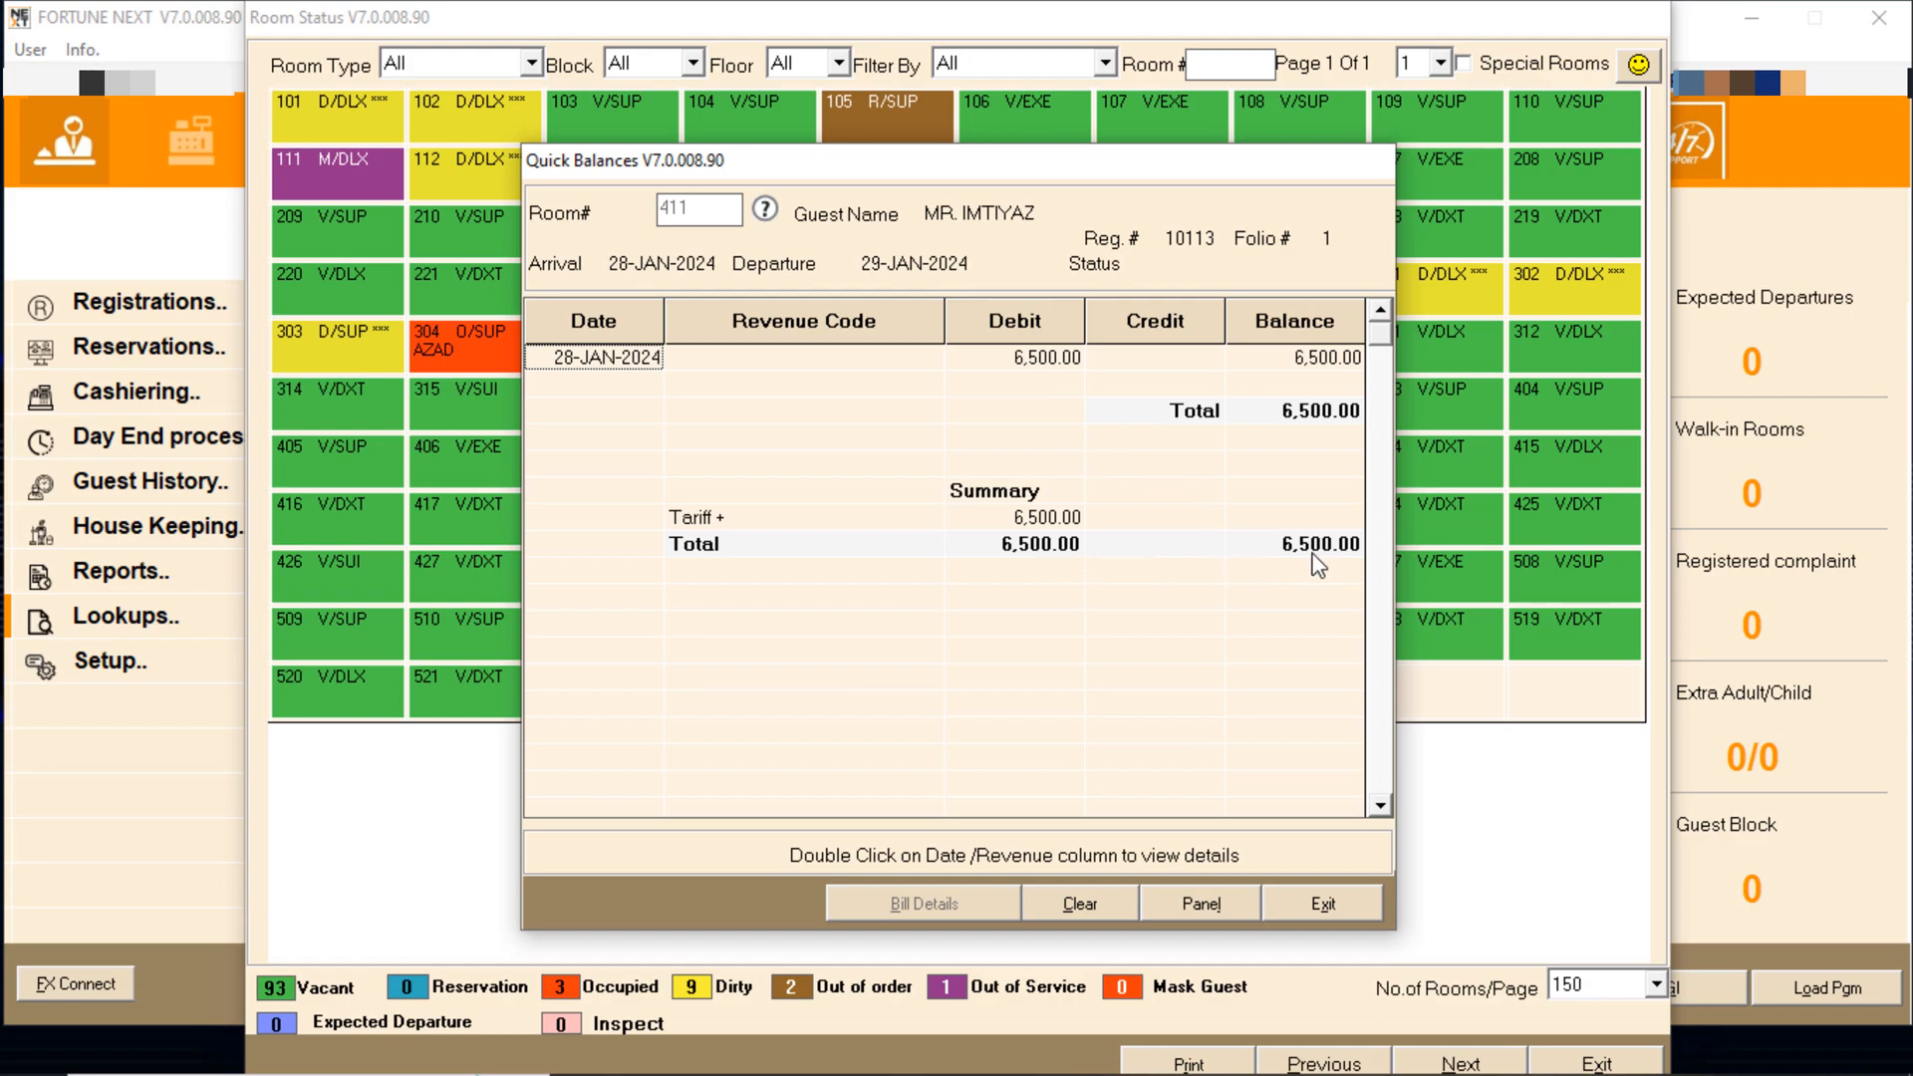
# Close the balance view and open a deposit receipt for room 411 with cash as the payment method
pyautogui.click(1330, 905)
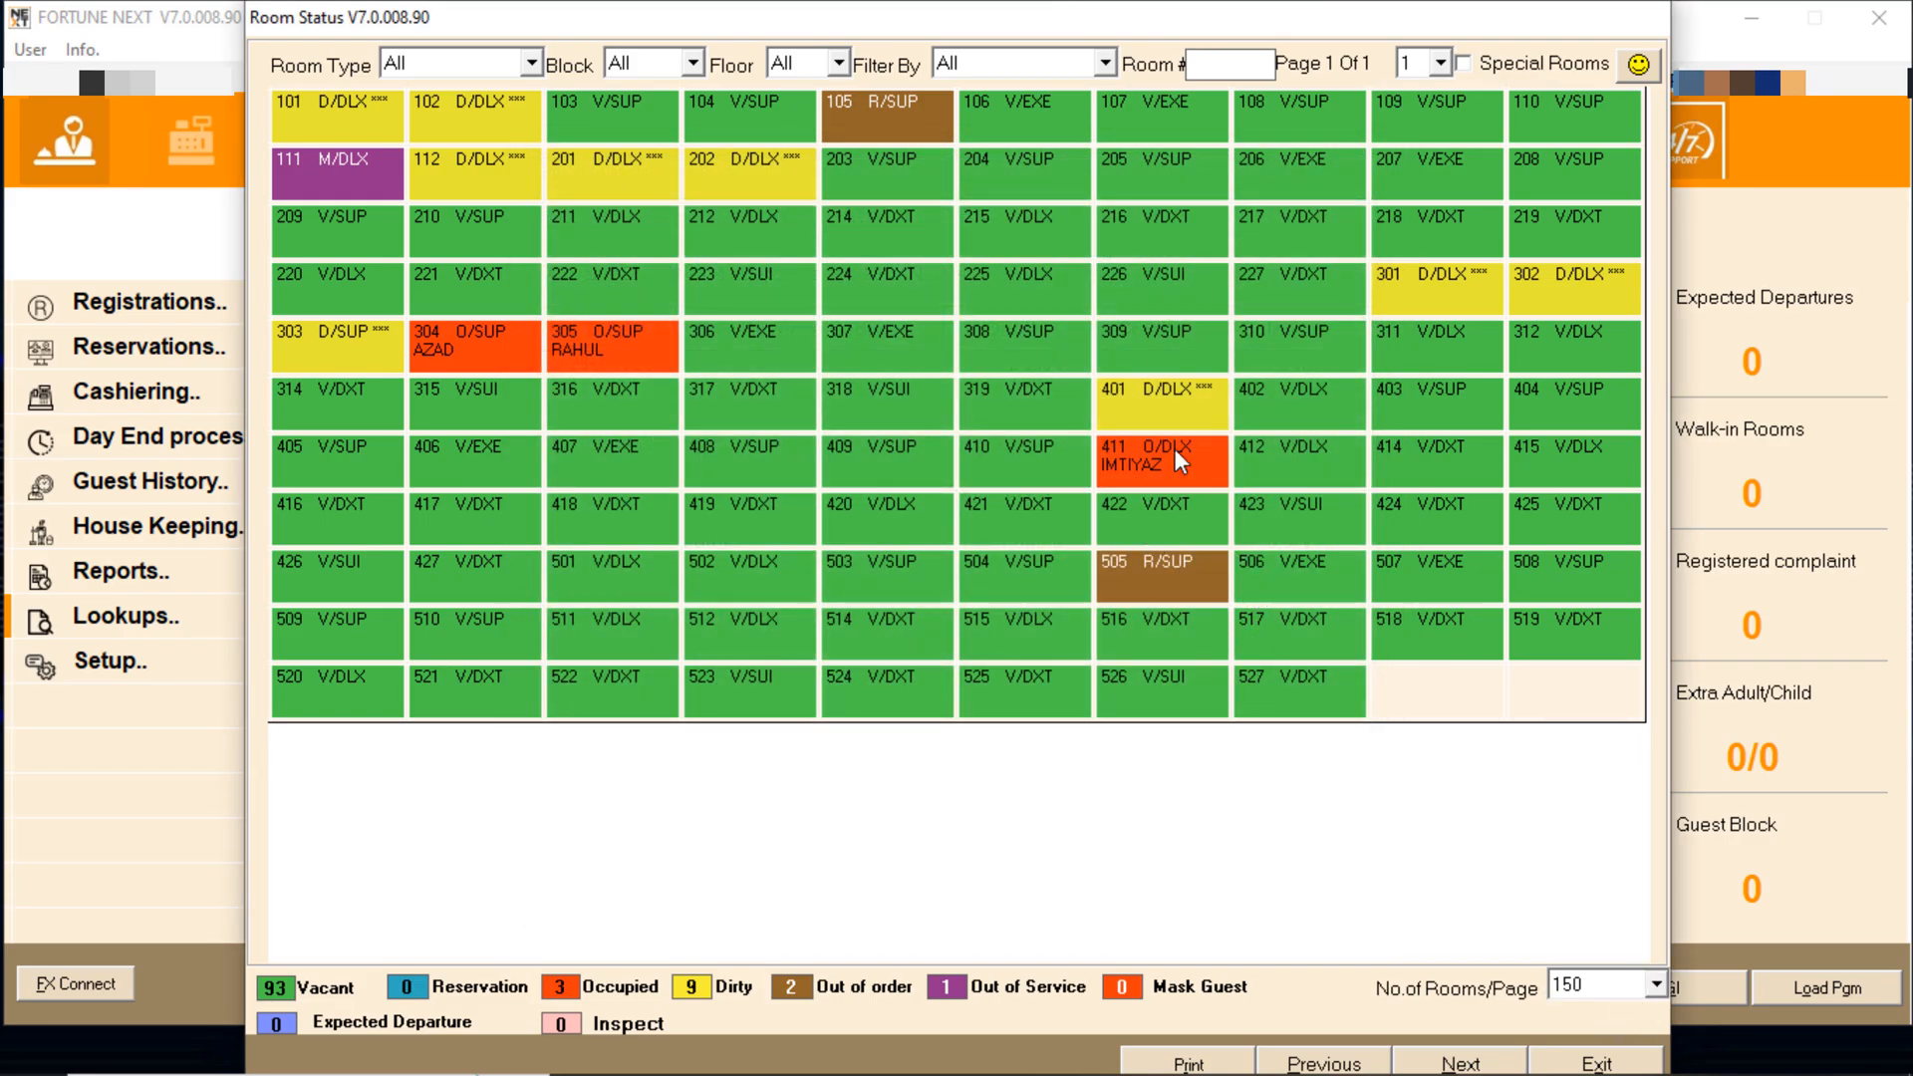
pyautogui.rightClick(1176, 451)
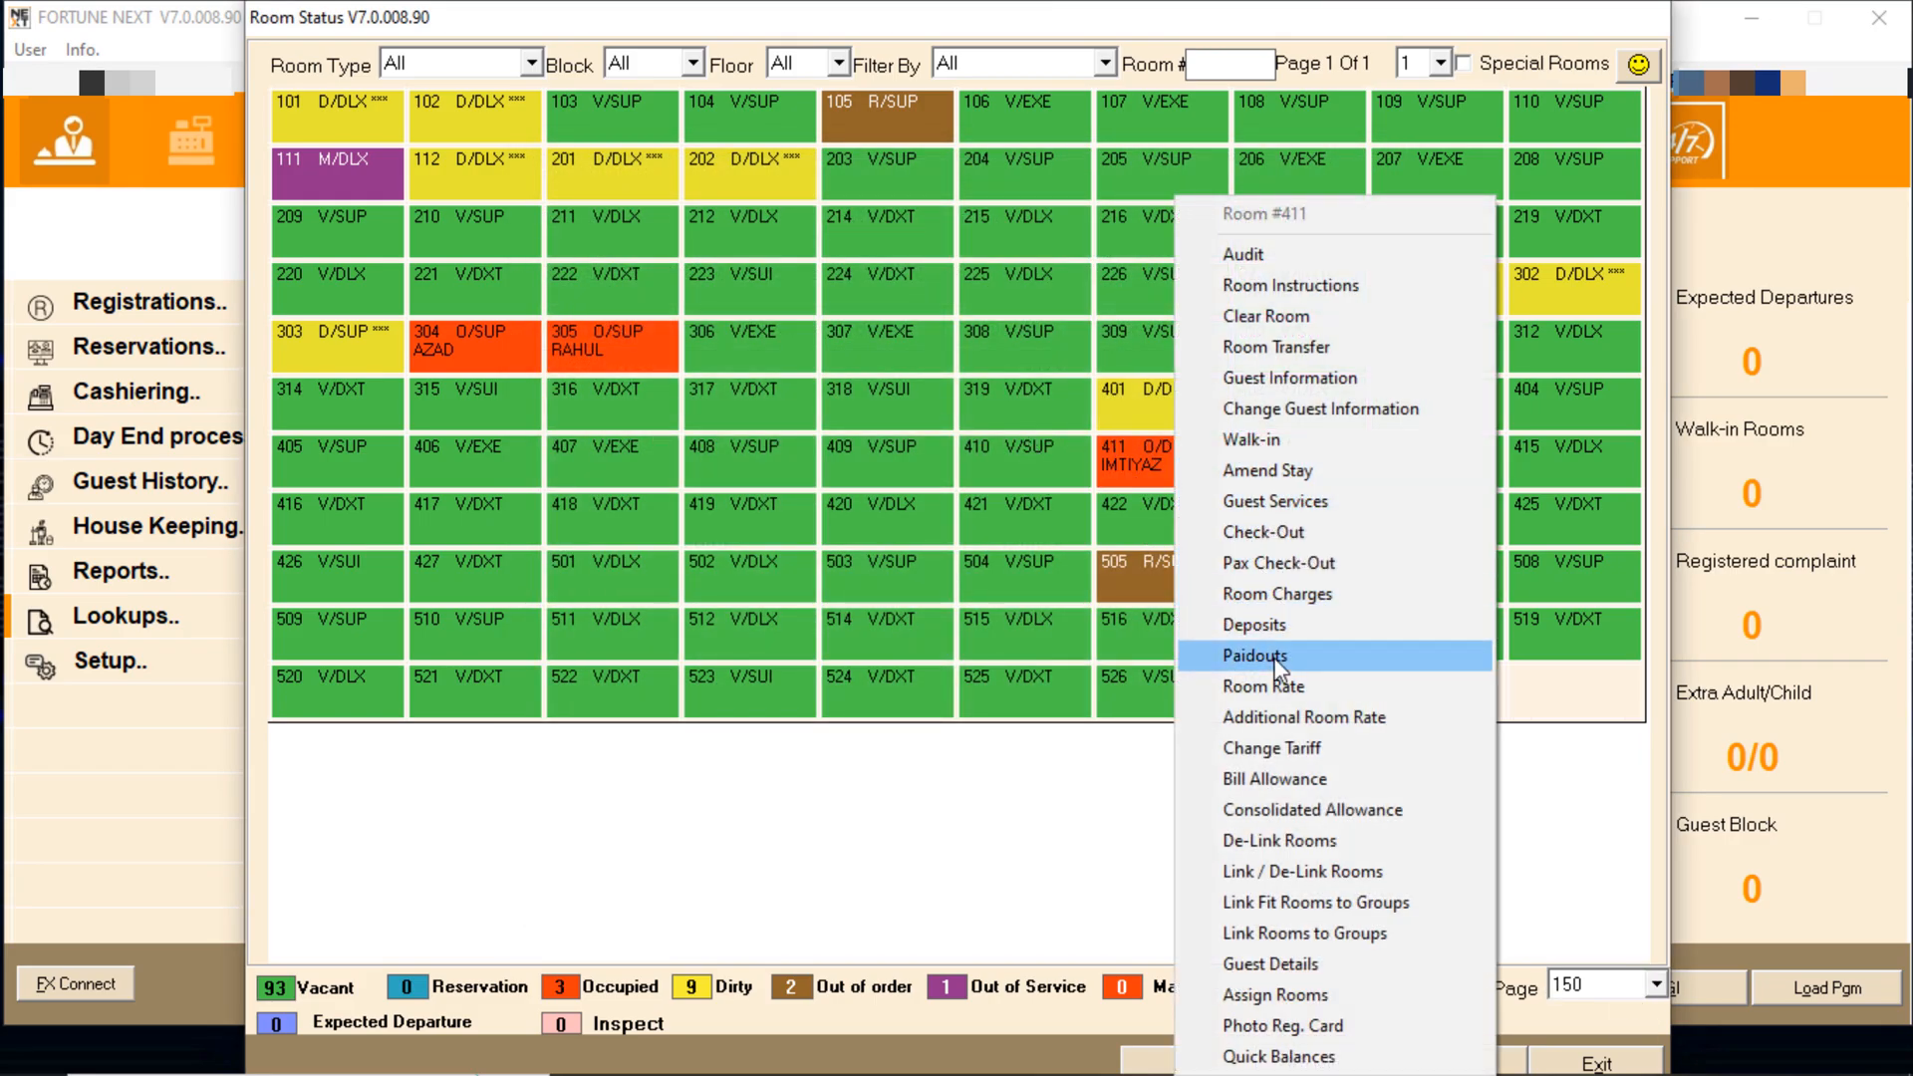
pyautogui.click(1275, 626)
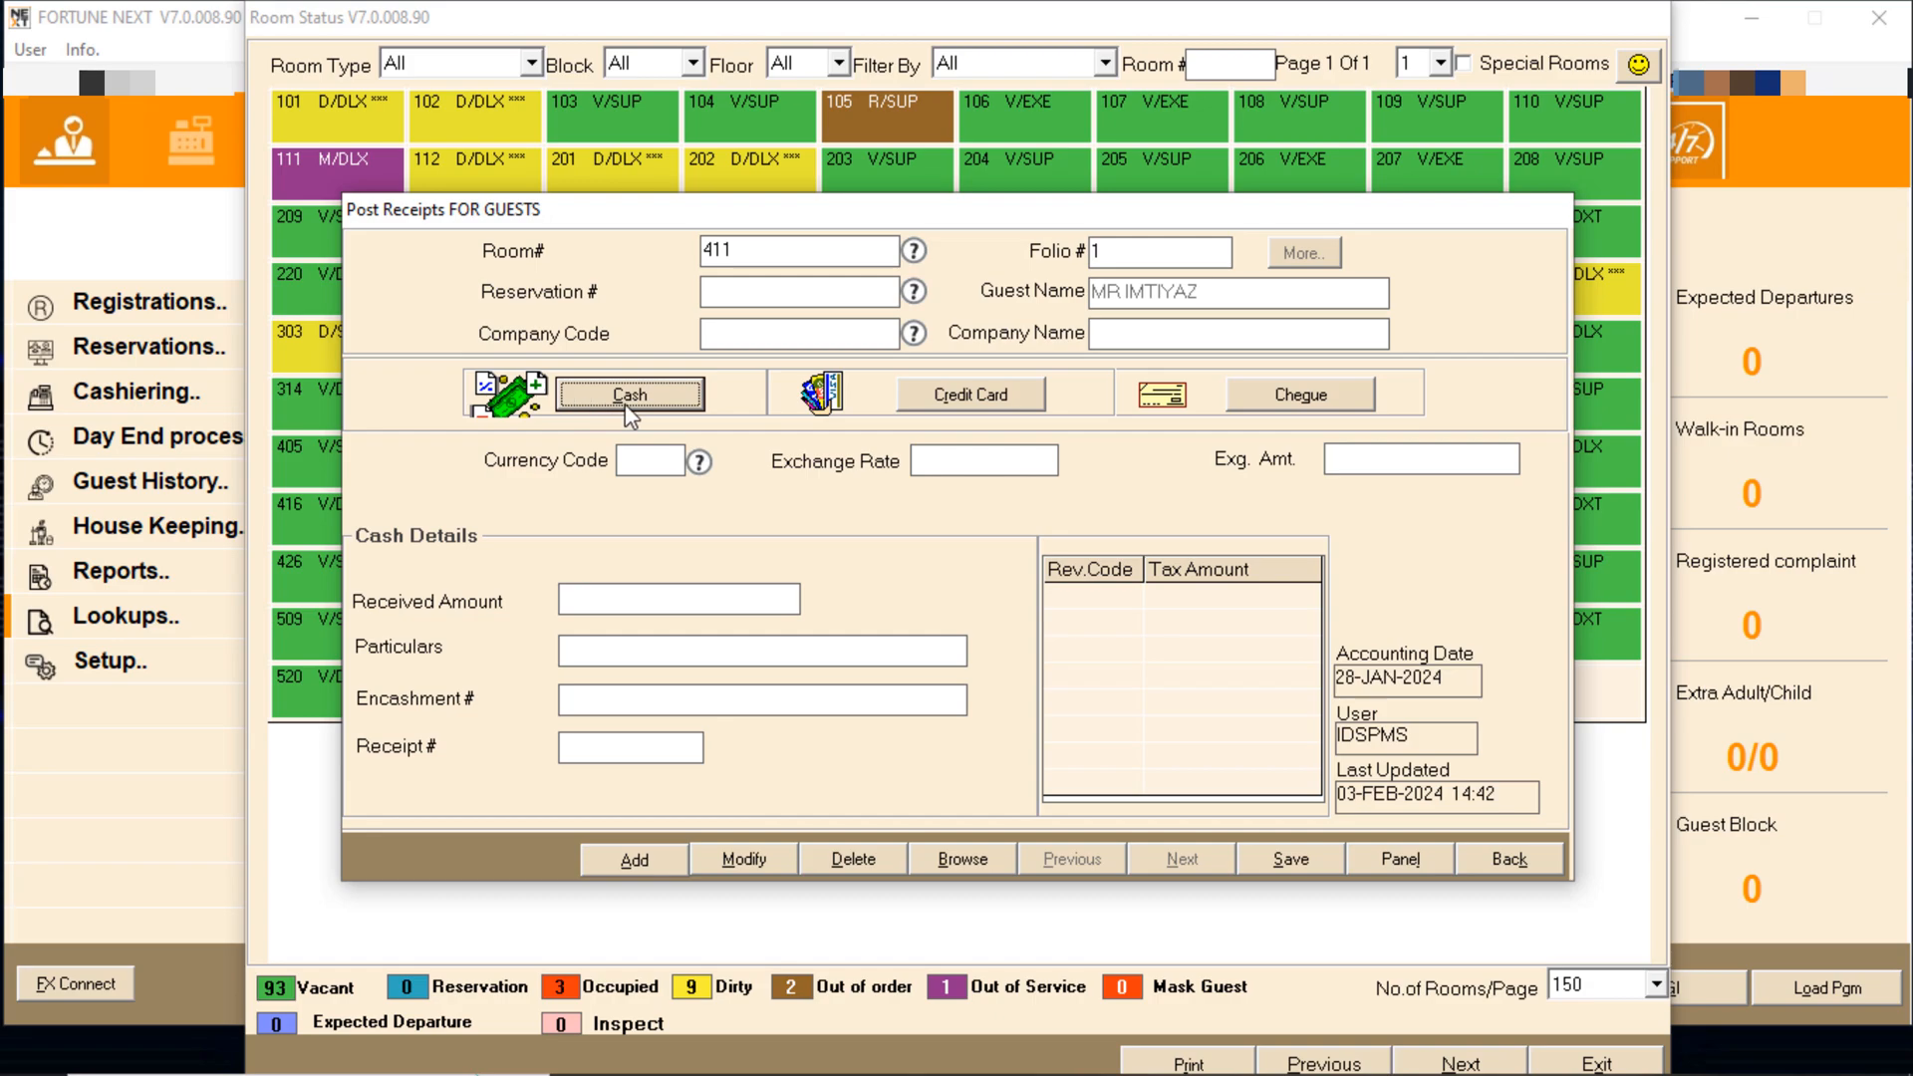
pyautogui.click(976, 400)
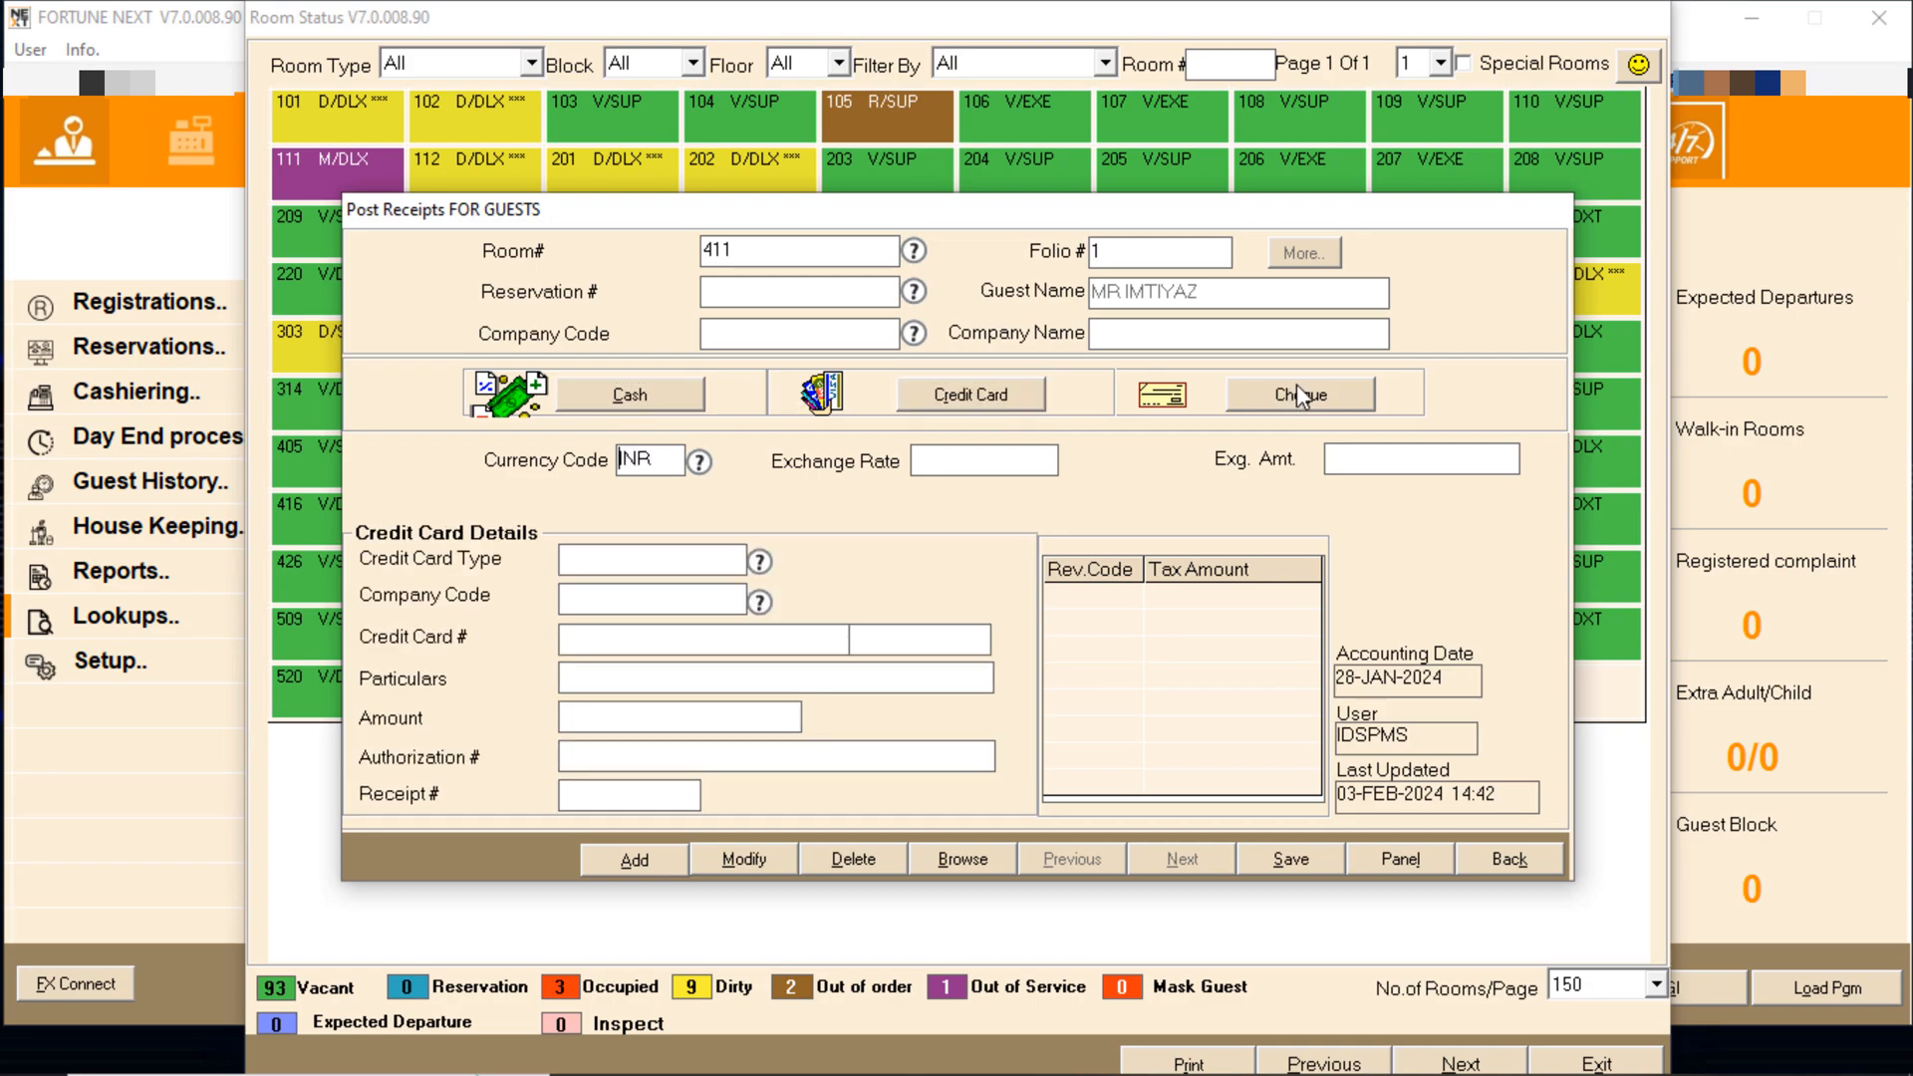
pyautogui.click(643, 391)
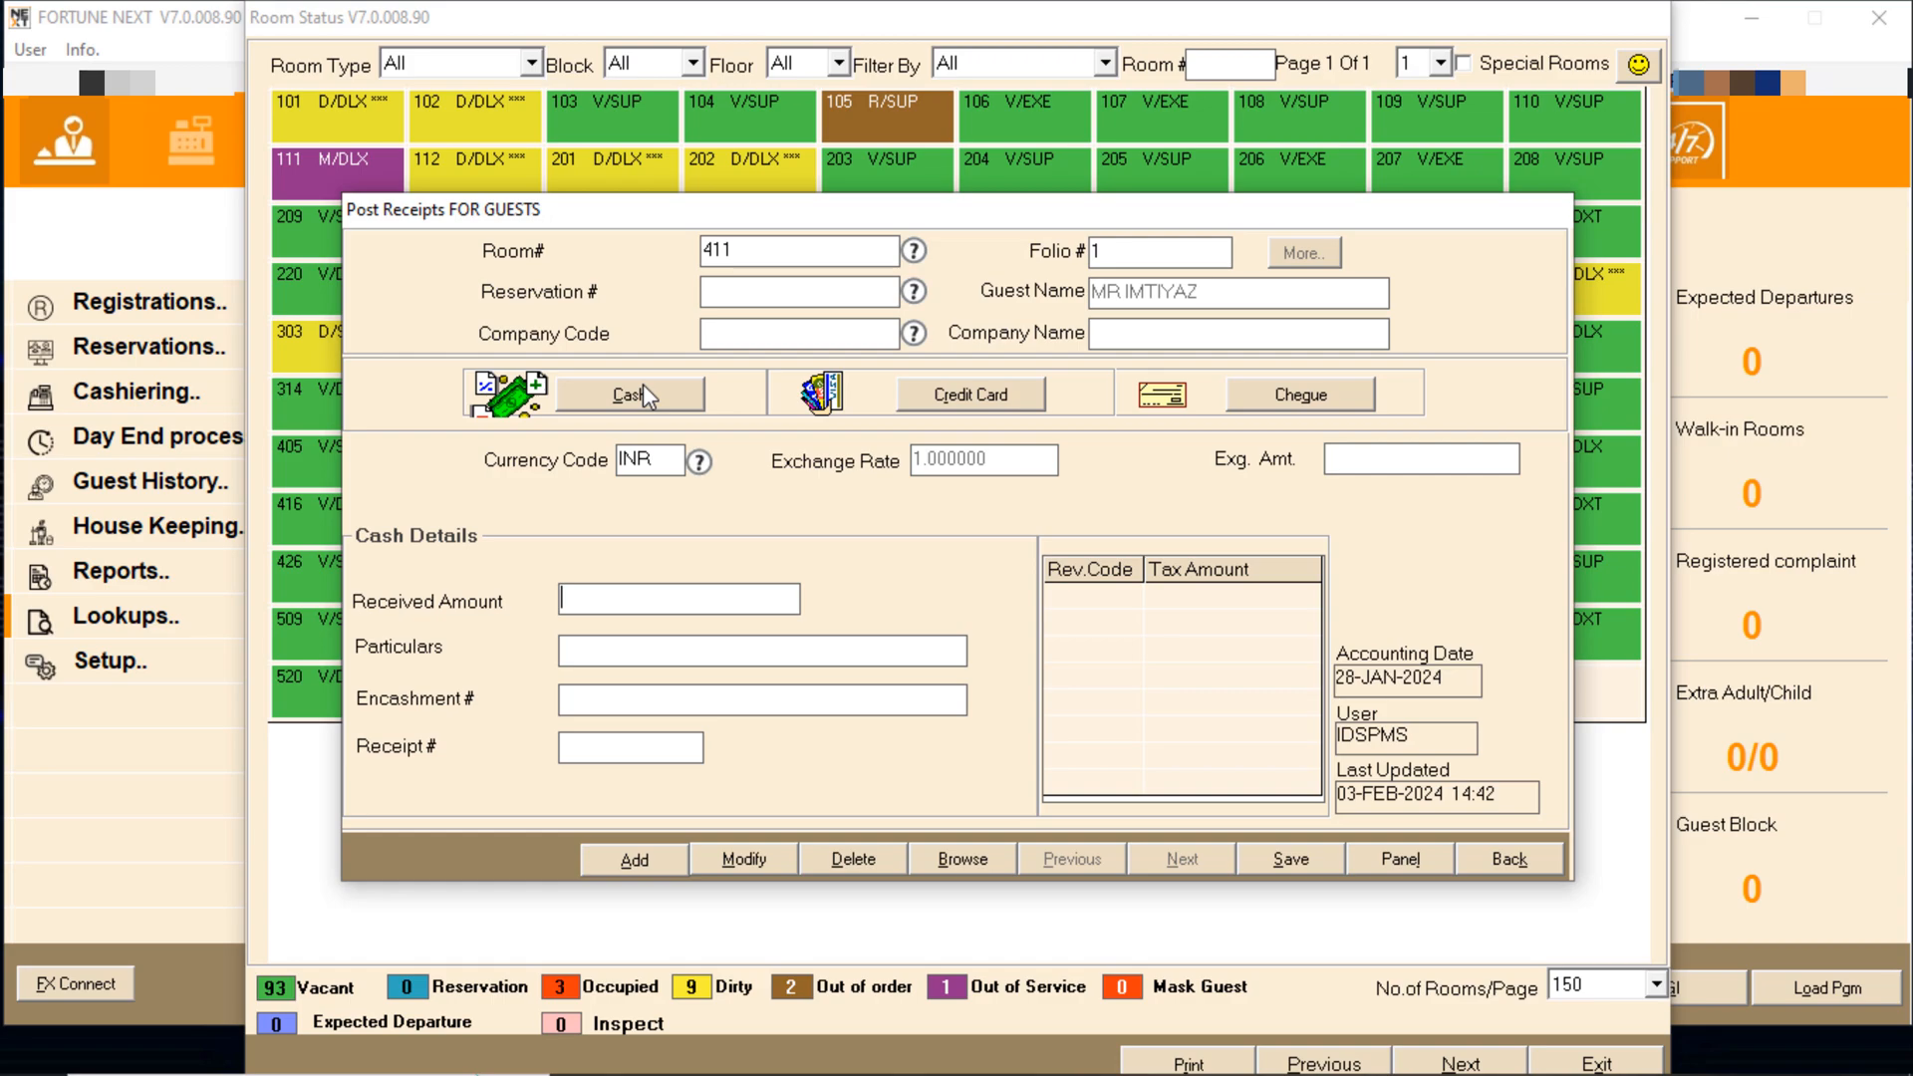
# Record a received amount of 7500 with the particulars ROOM ADVANCE and save the receipt without printing a voucher
pyautogui.write('7500')
pyautogui.press('Tab')
pyautogui.write('roo')
pyautogui.press('BackSpace')
pyautogui.press('BackSpace')
pyautogui.press('BackSpace')
pyautogui.write('ROOM AD')
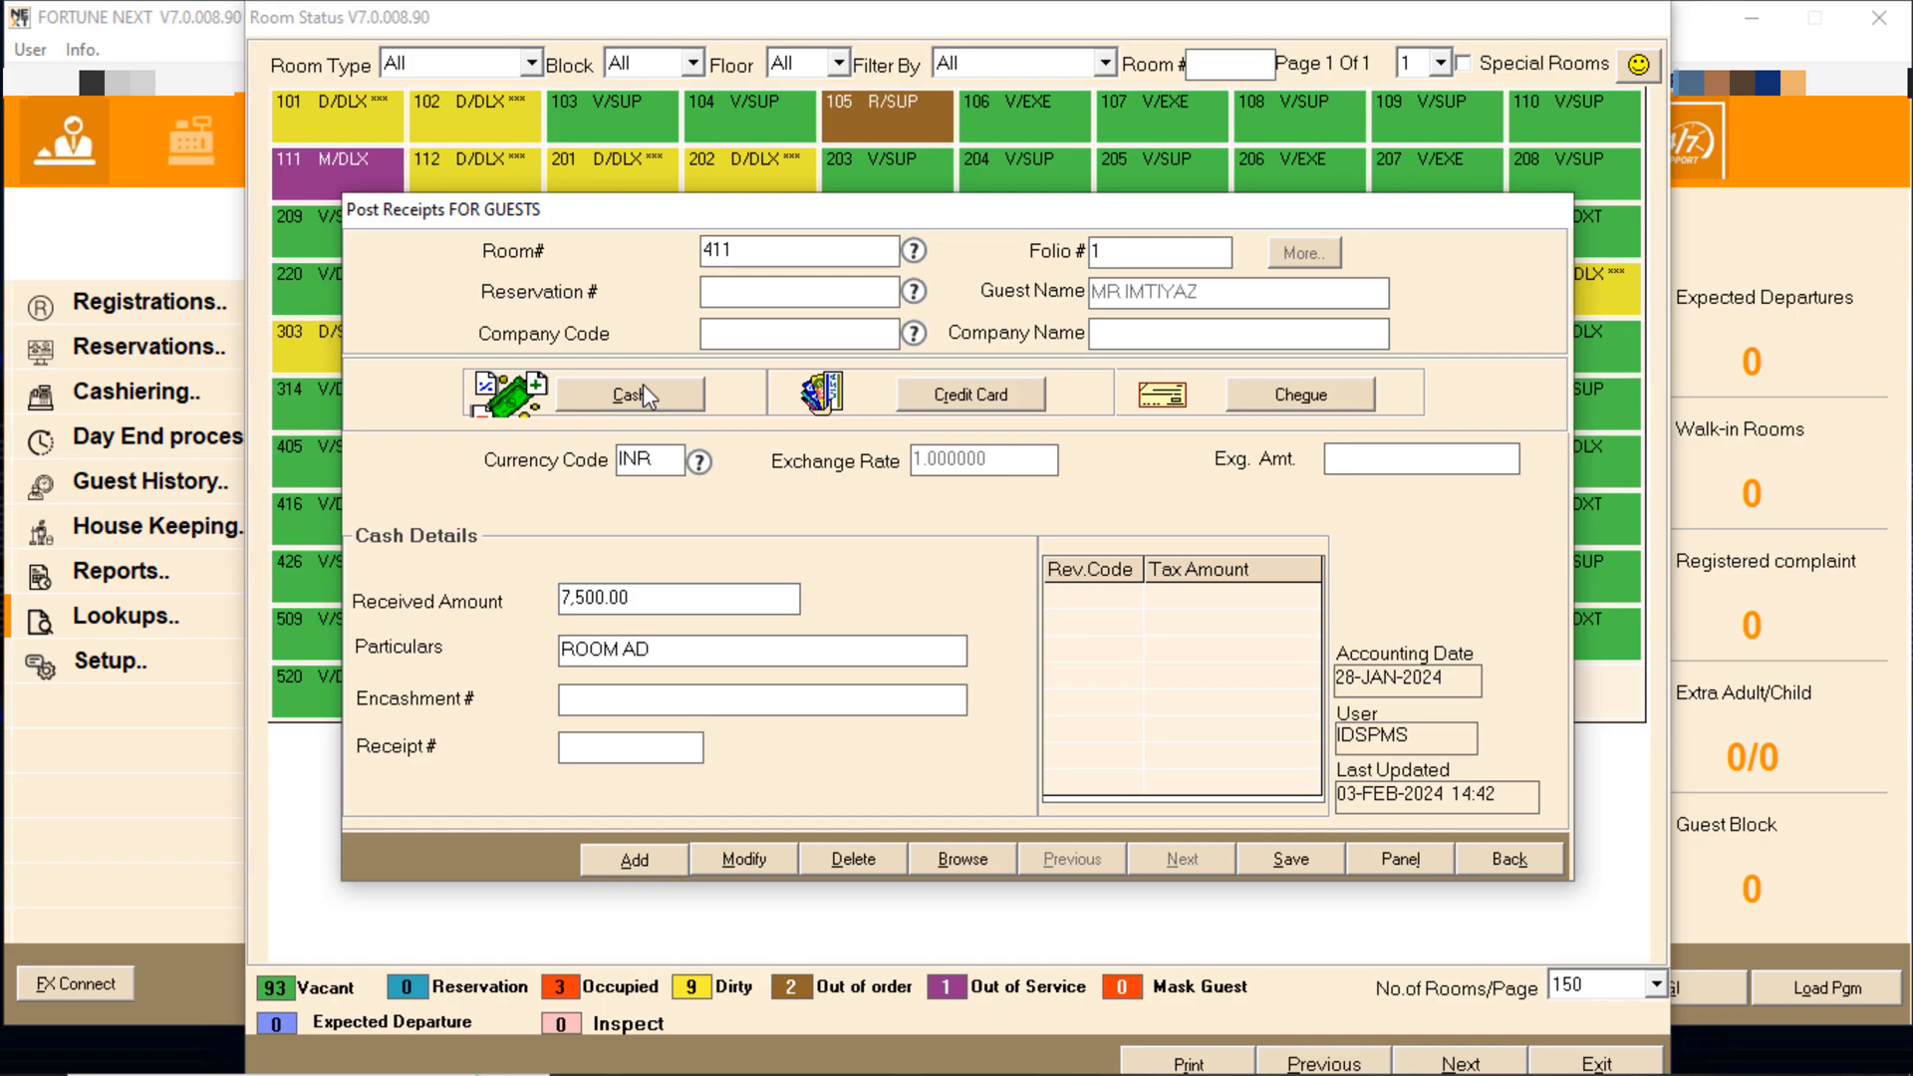
pyautogui.write('VANCE')
pyautogui.press('Return')
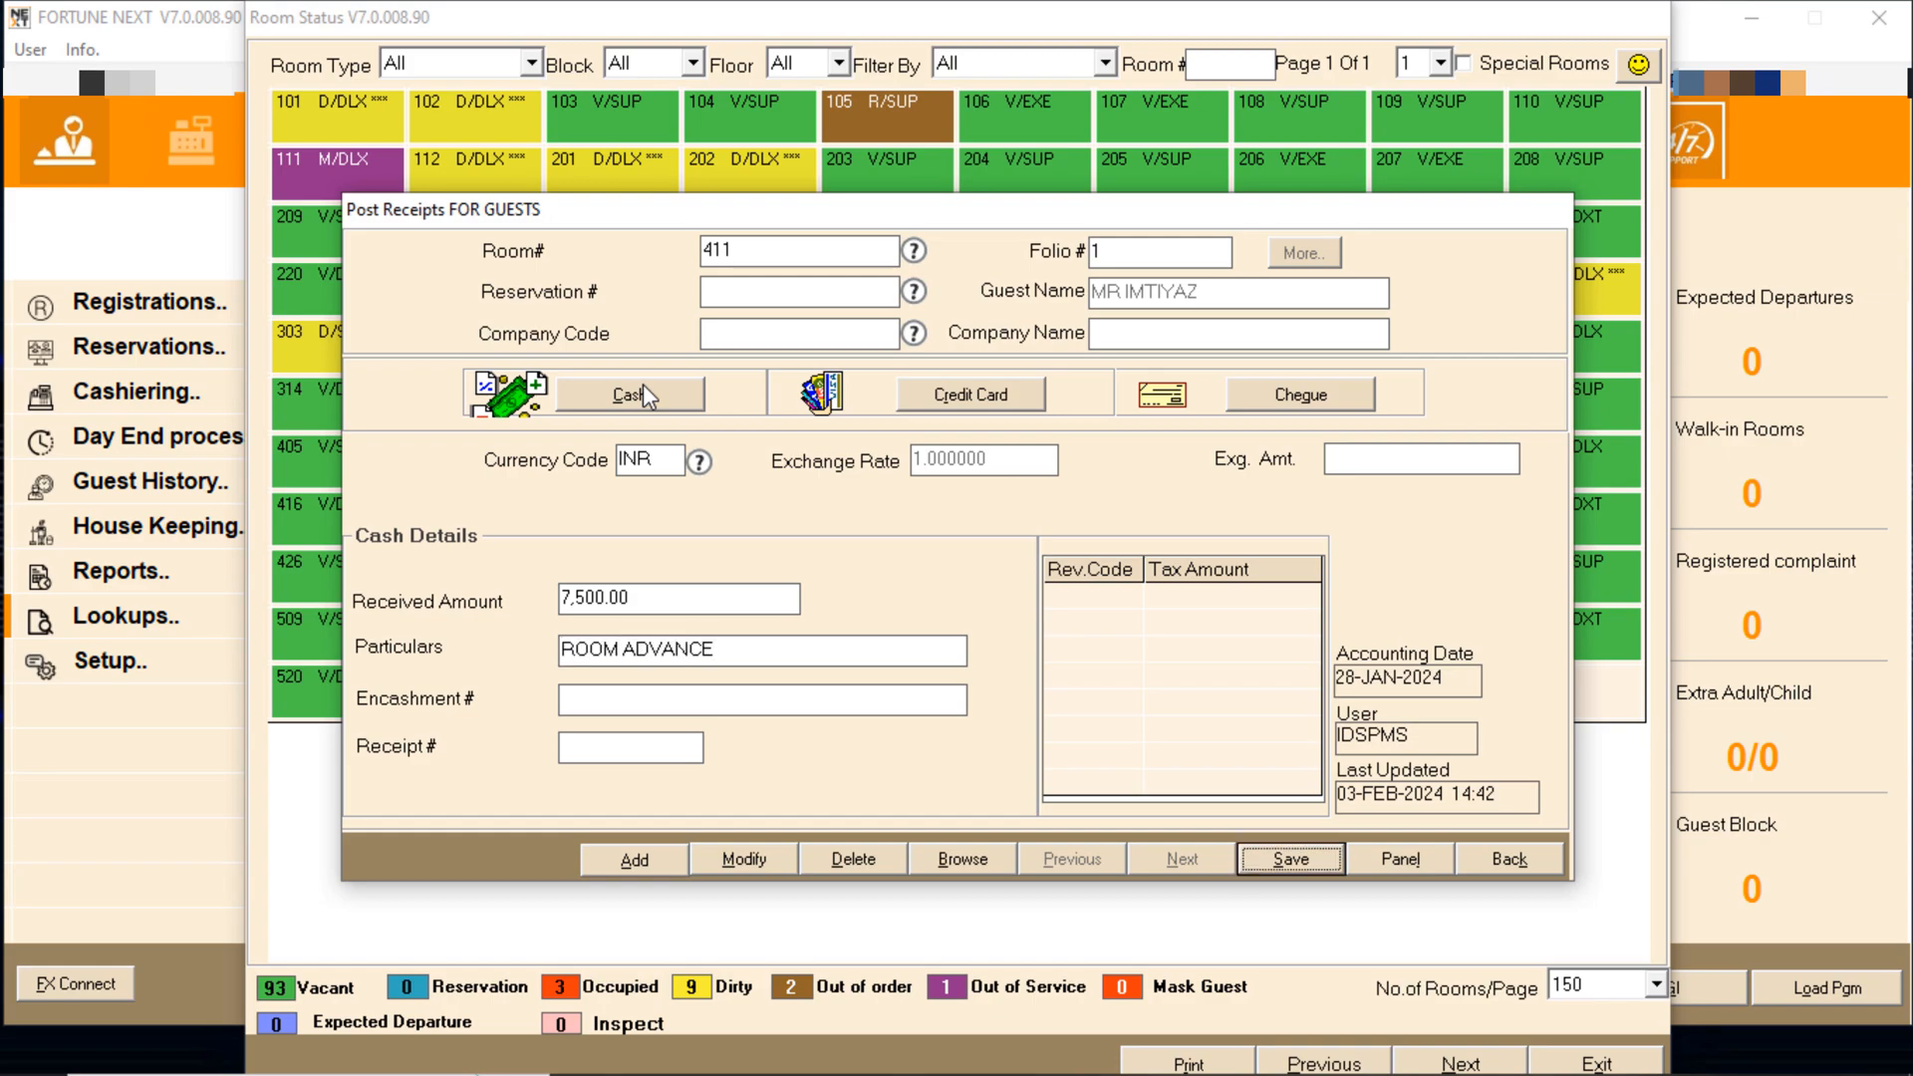
pyautogui.press('Return')
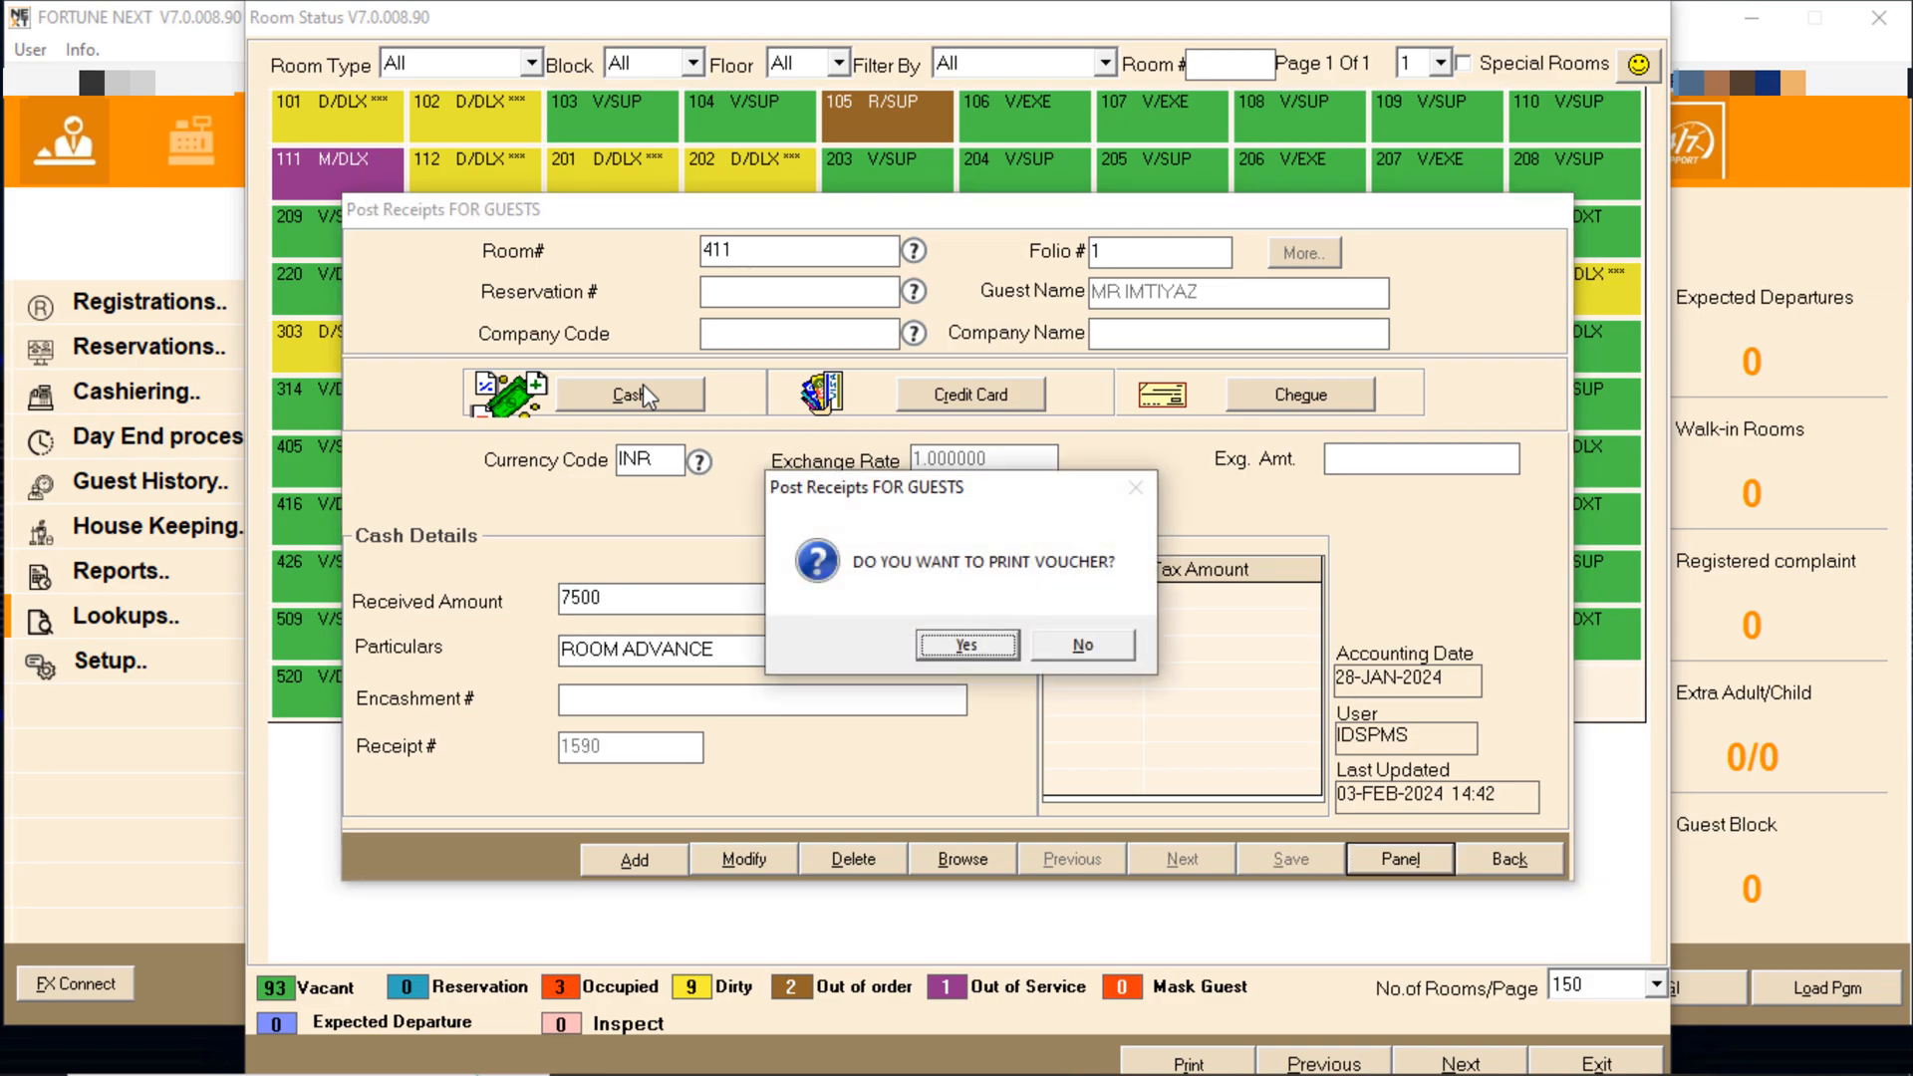
pyautogui.press('Right')
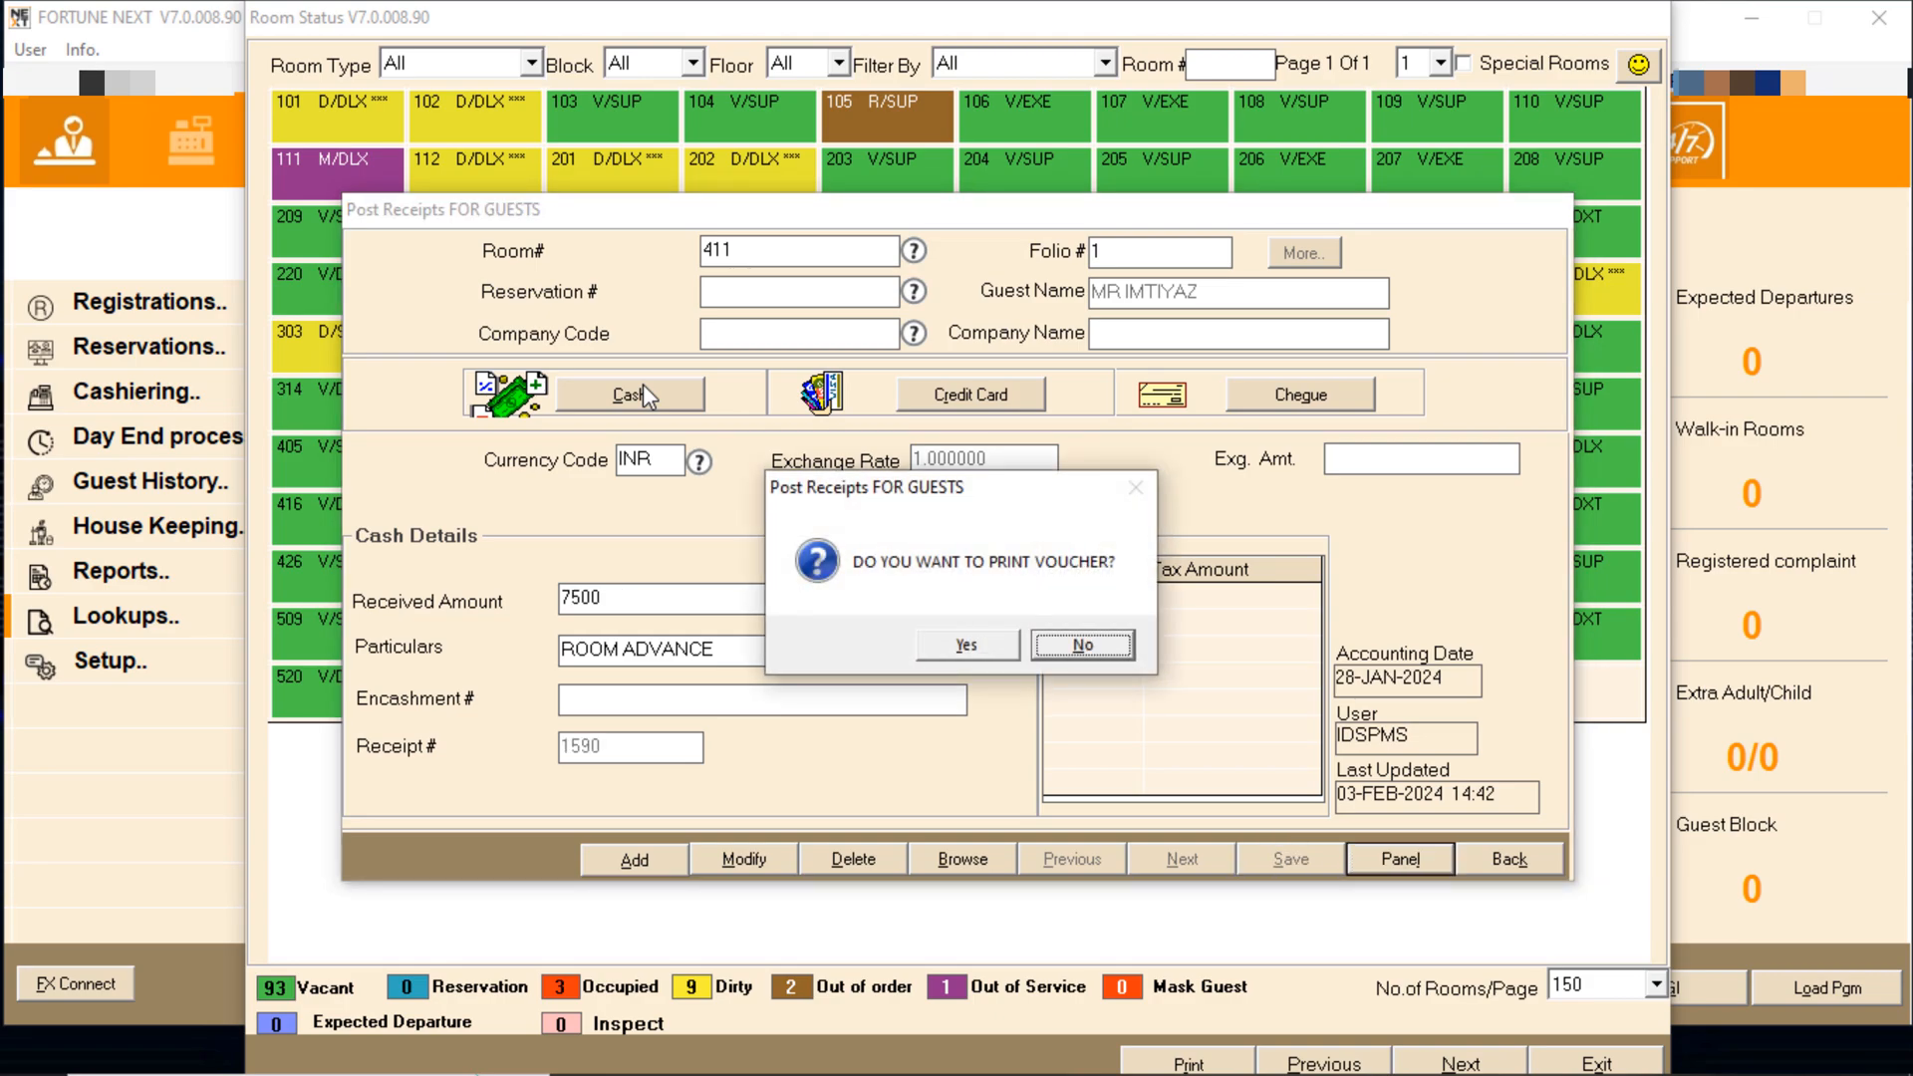
pyautogui.press('Return')
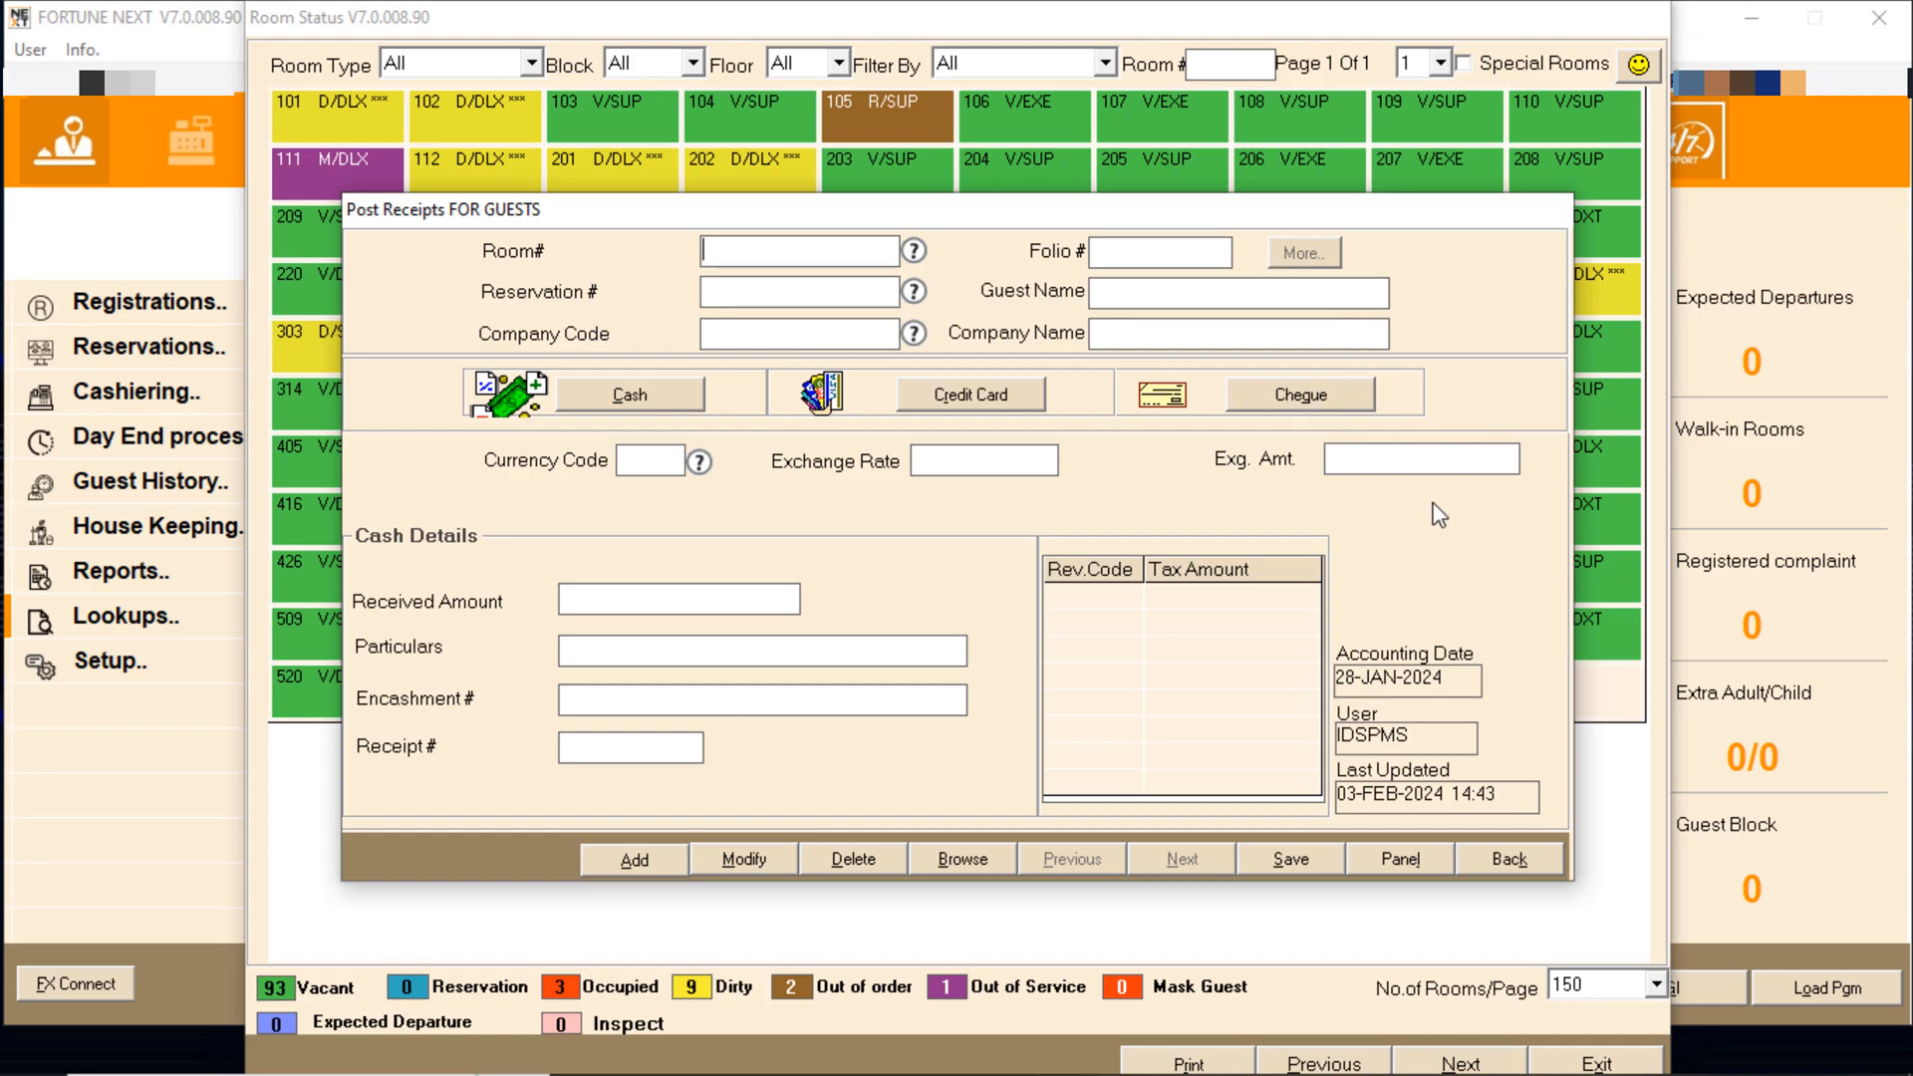
# Leave the receipt form and check the quick balances of room 411
pyautogui.click(1509, 859)
pyautogui.rightClick(1156, 463)
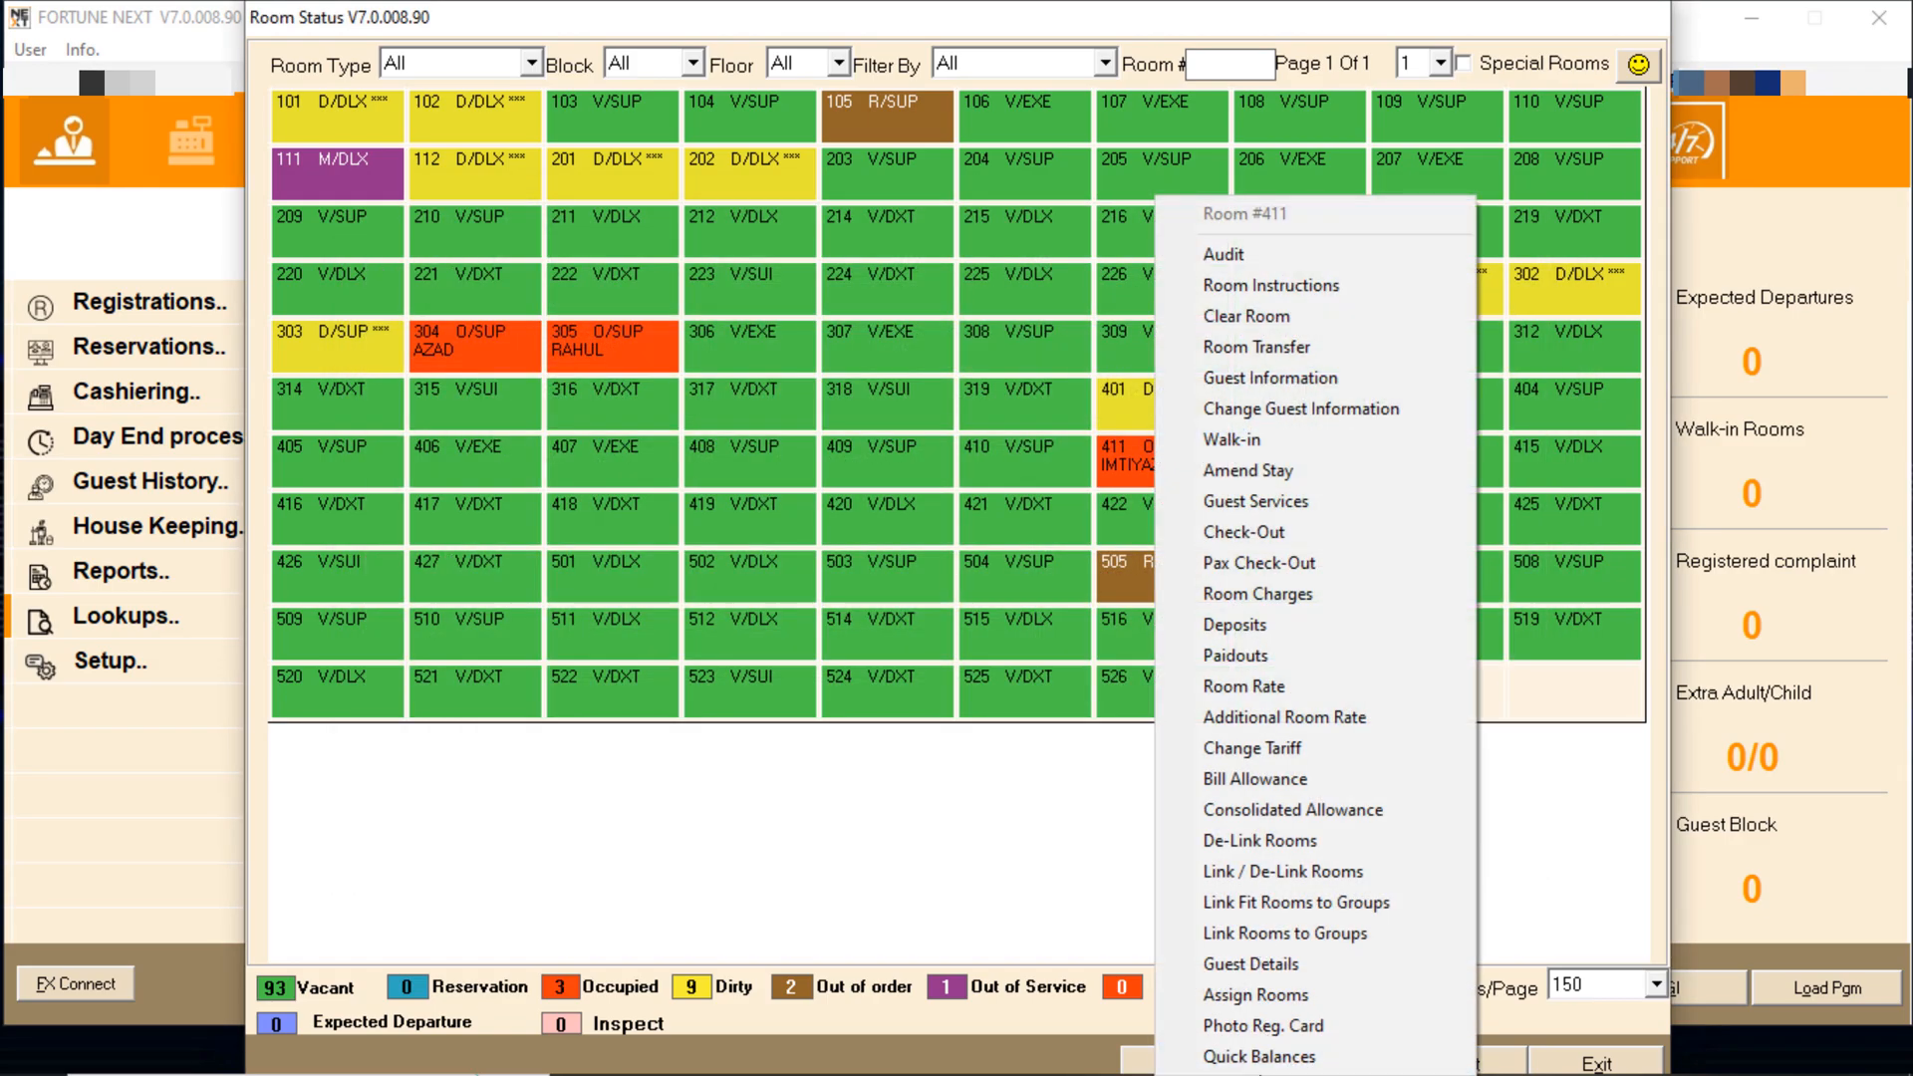
pyautogui.click(1258, 1056)
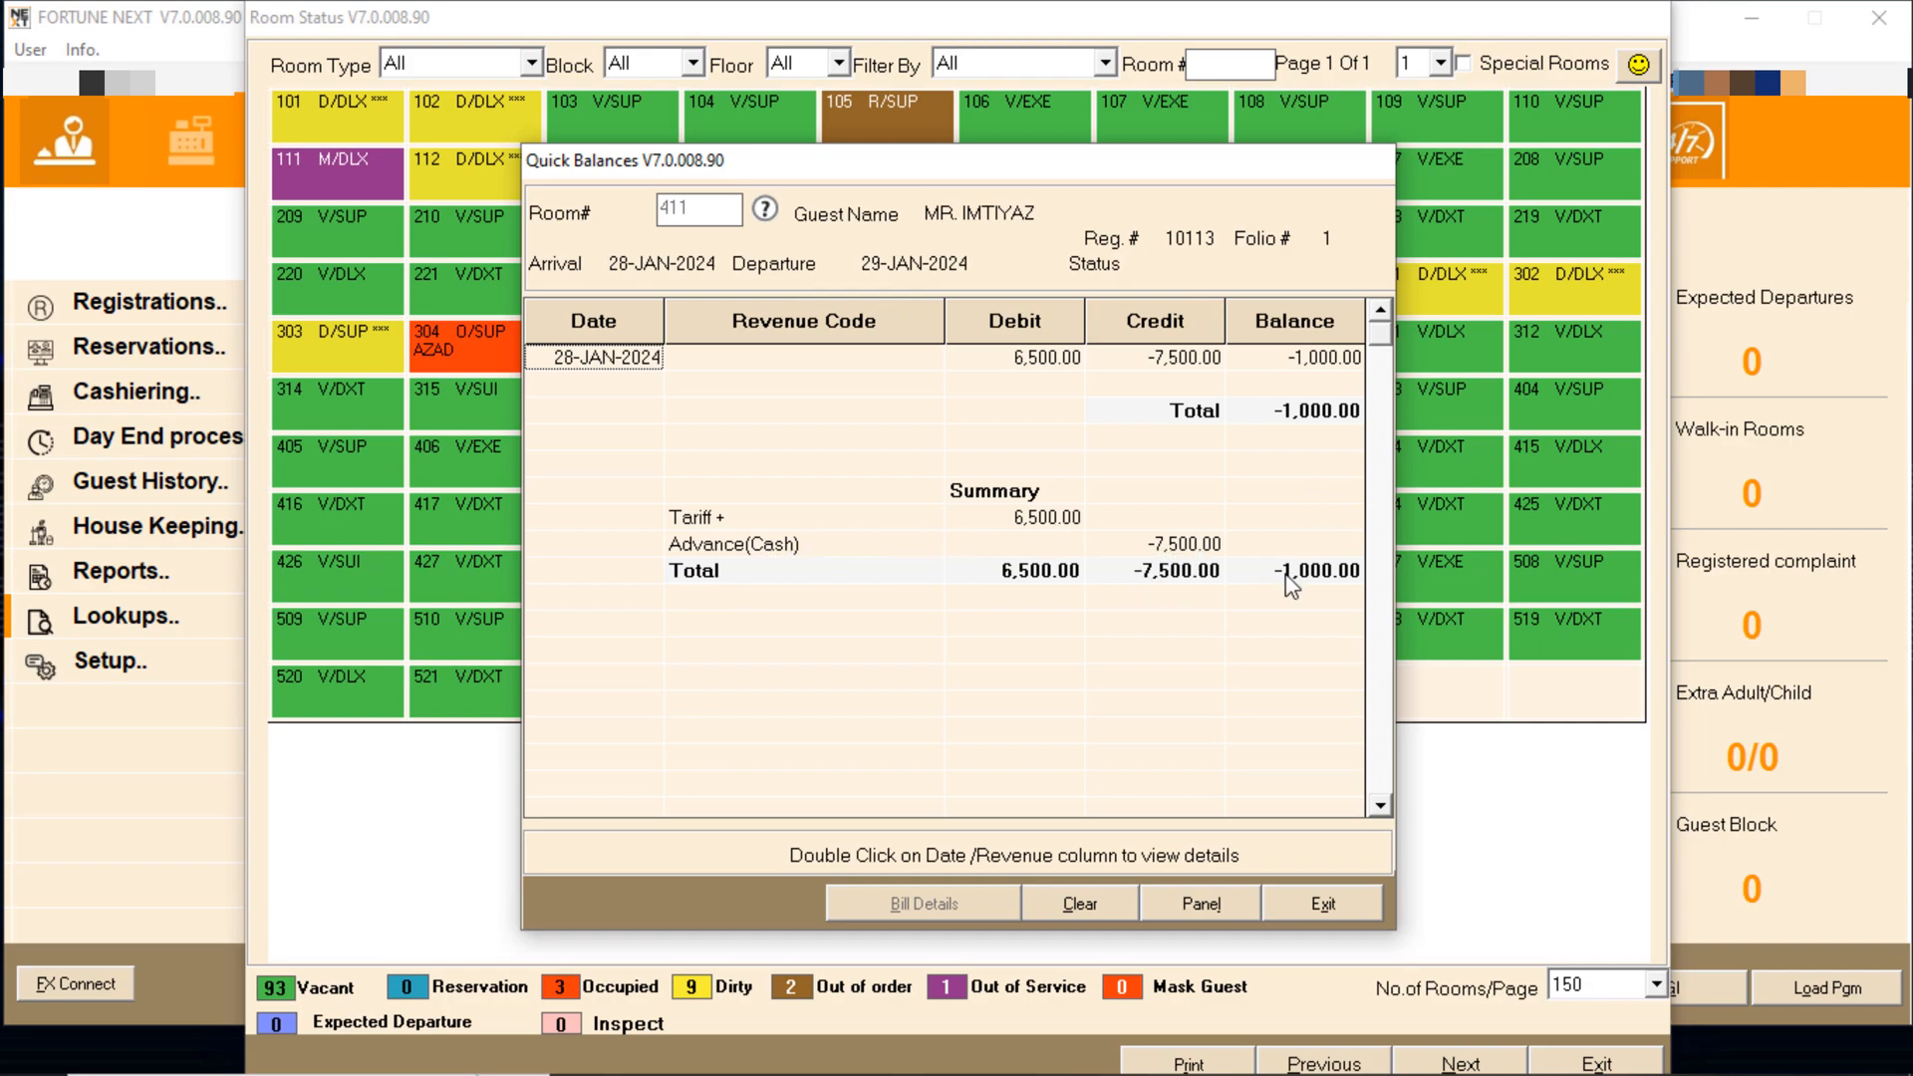
pyautogui.click(1325, 905)
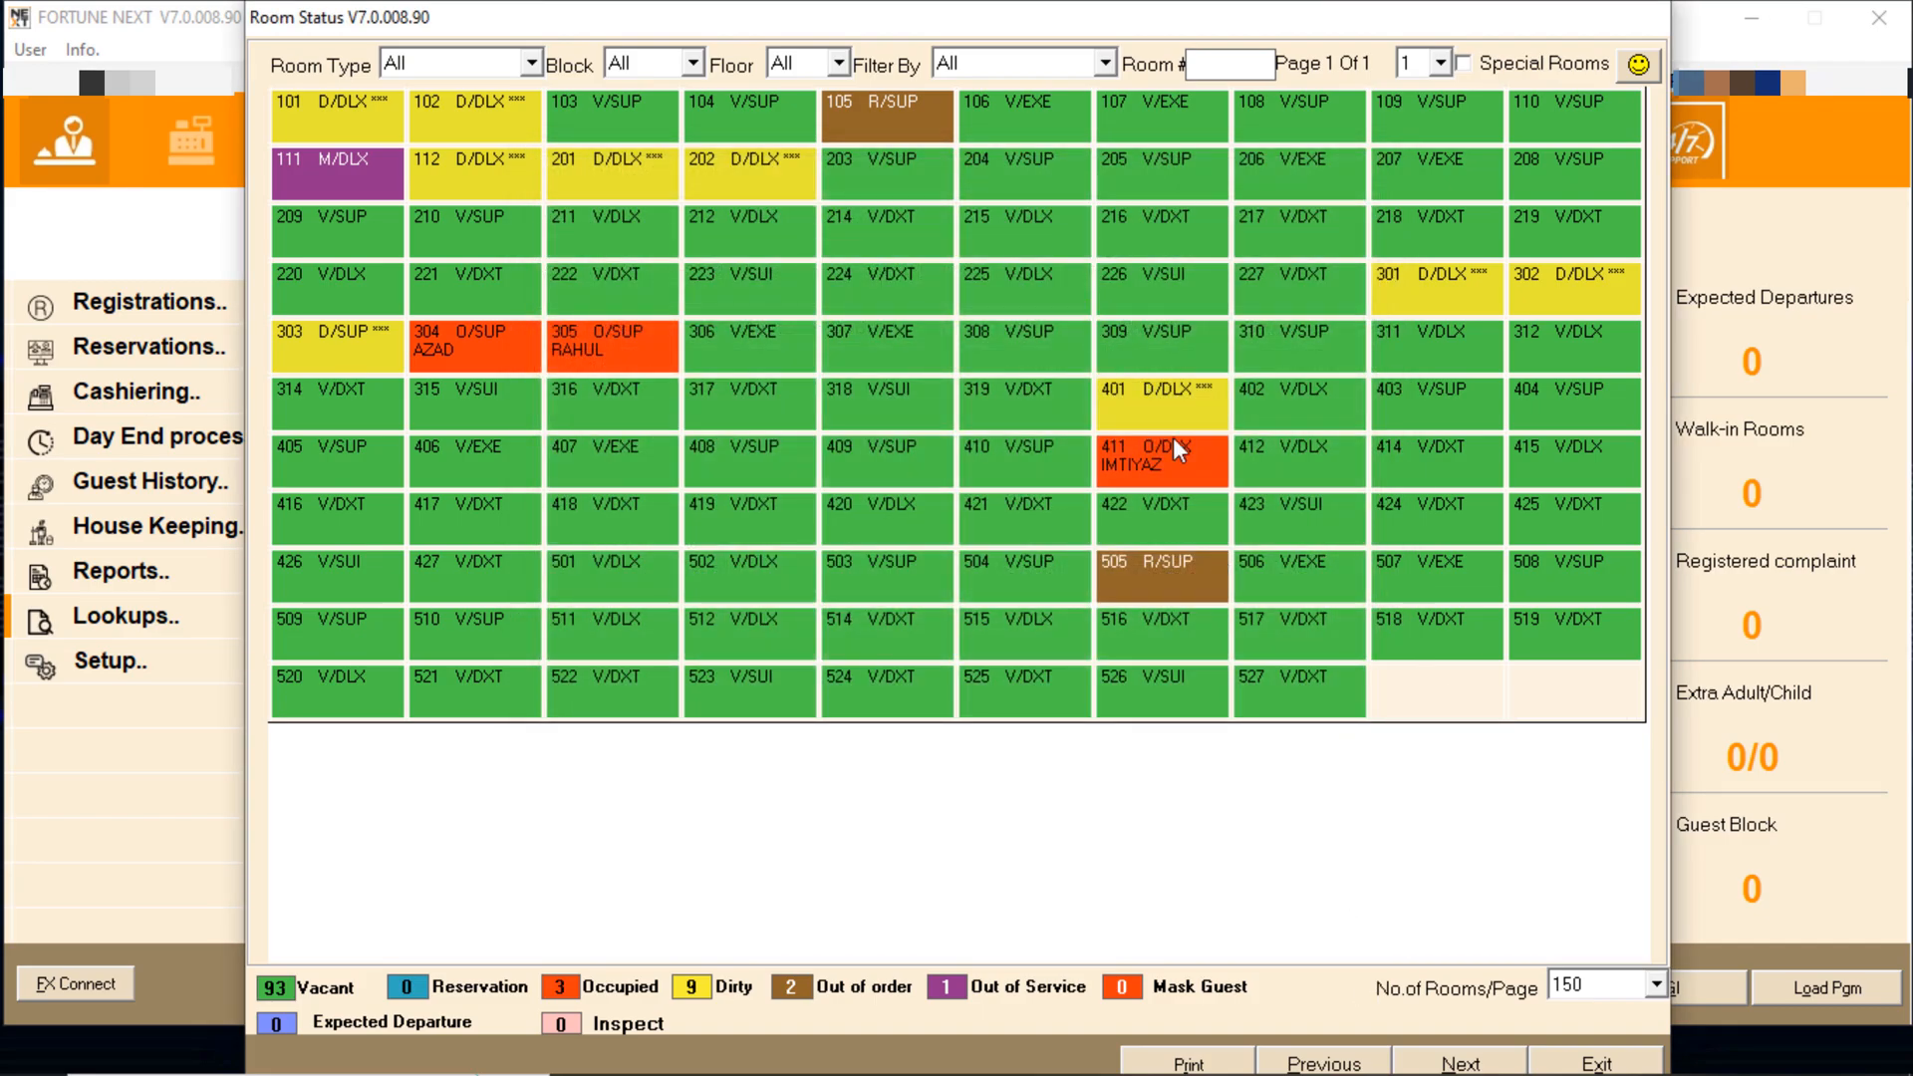
# Start the check-out of room 411 and continue past the special instructions to its bill summary
pyautogui.rightClick(1158, 461)
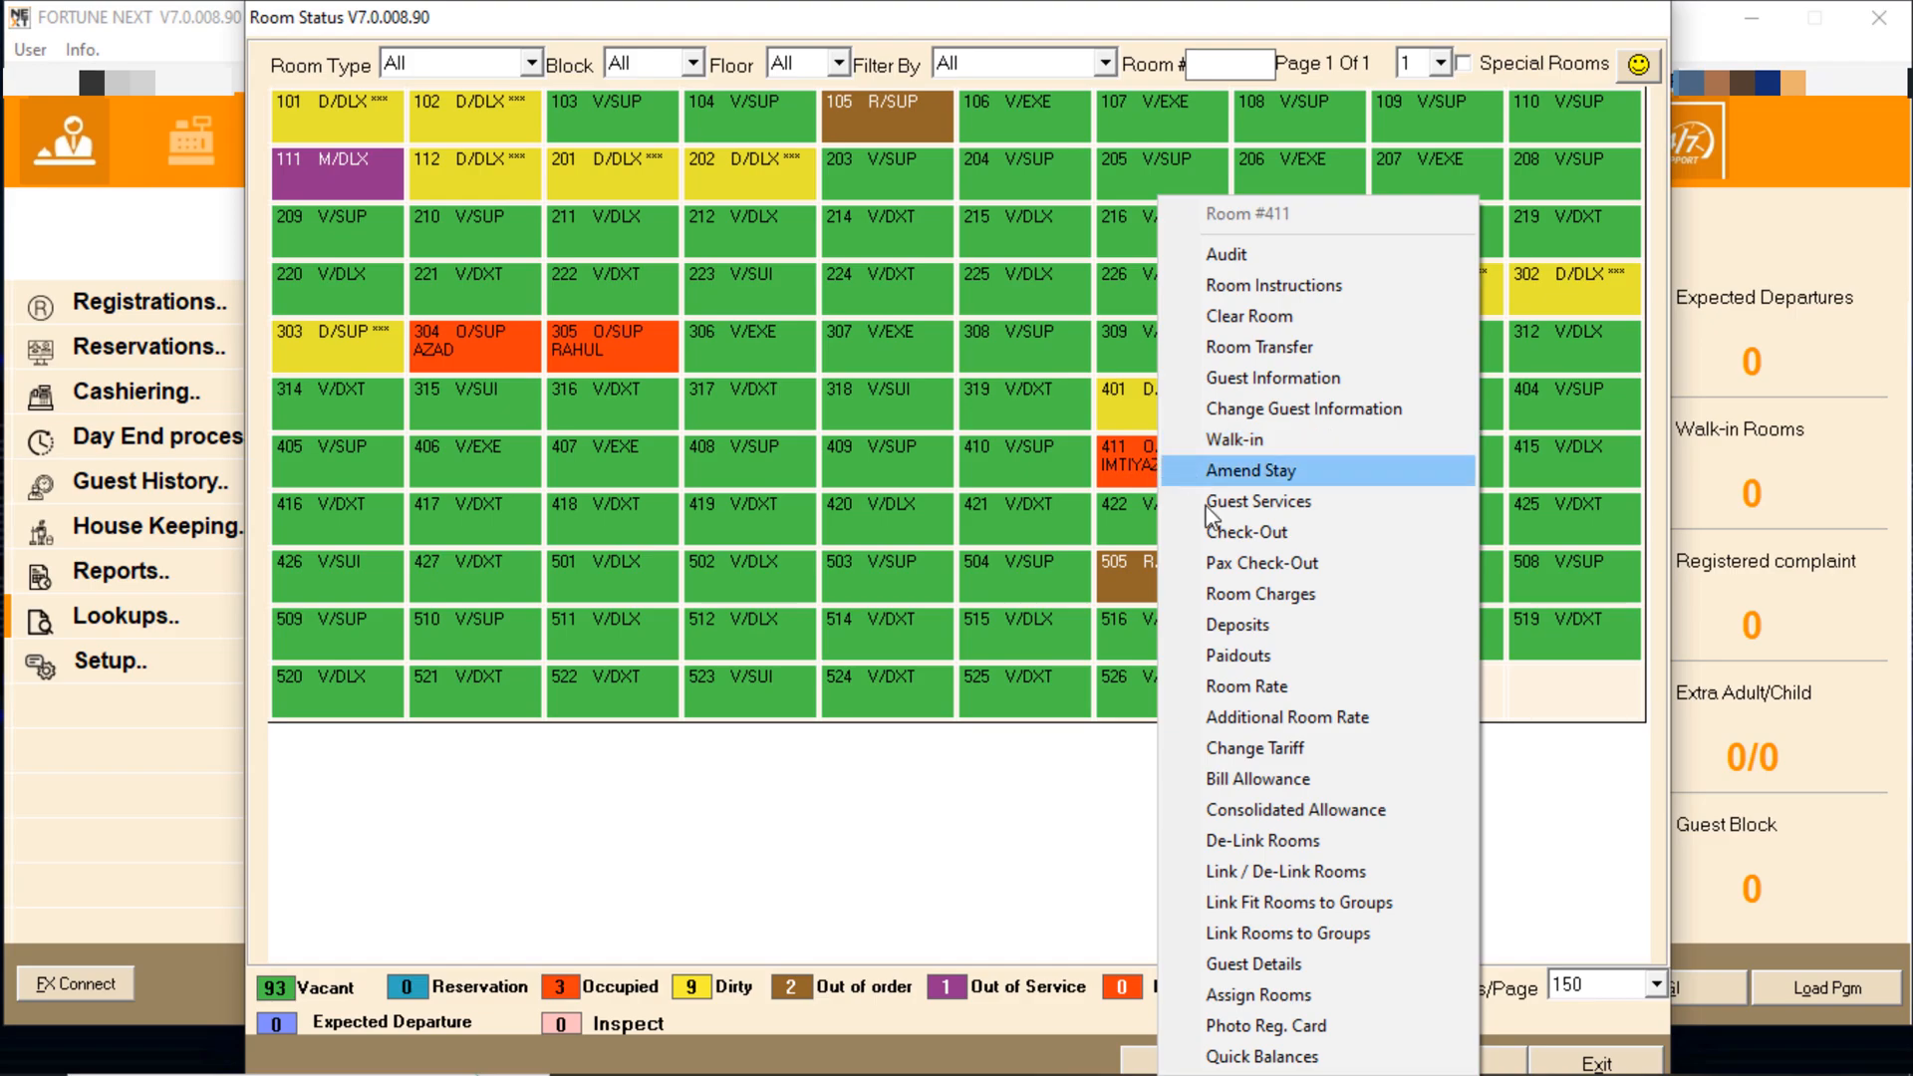
pyautogui.click(1217, 535)
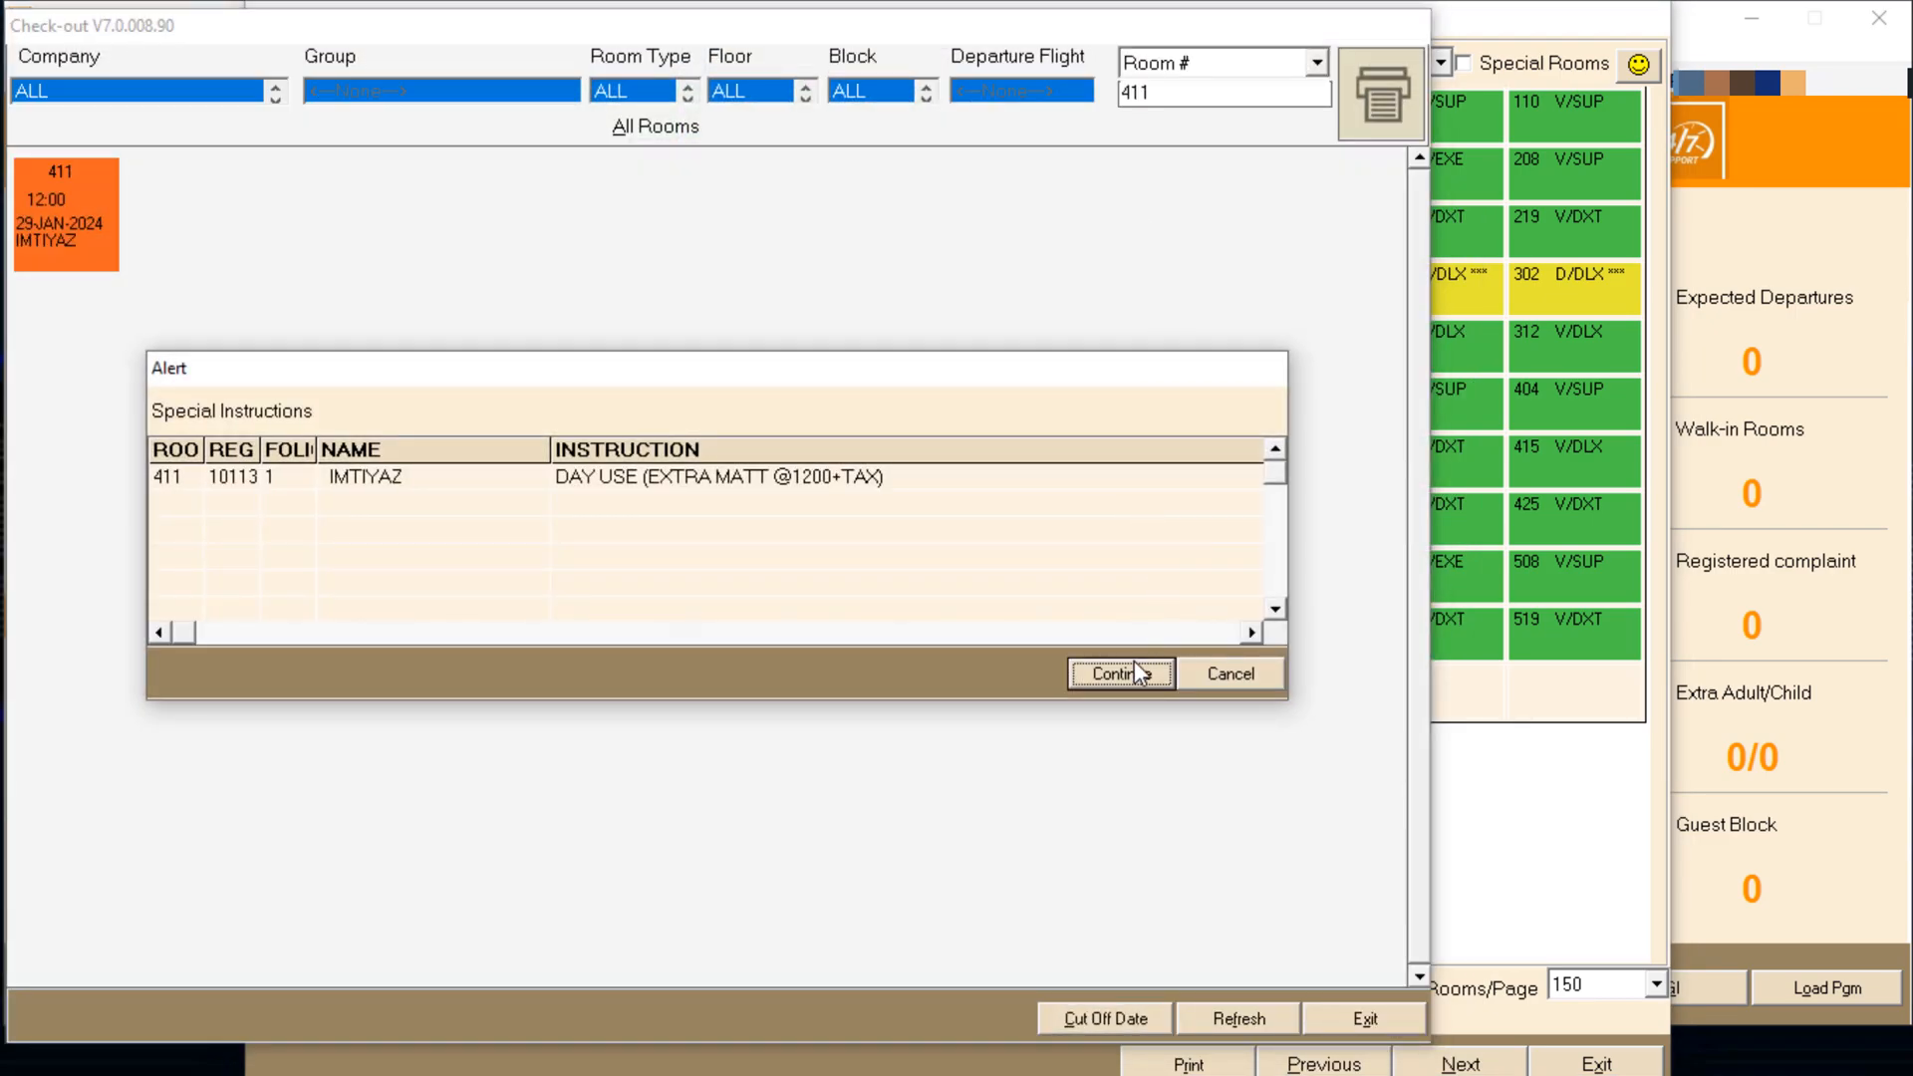
pyautogui.click(1121, 667)
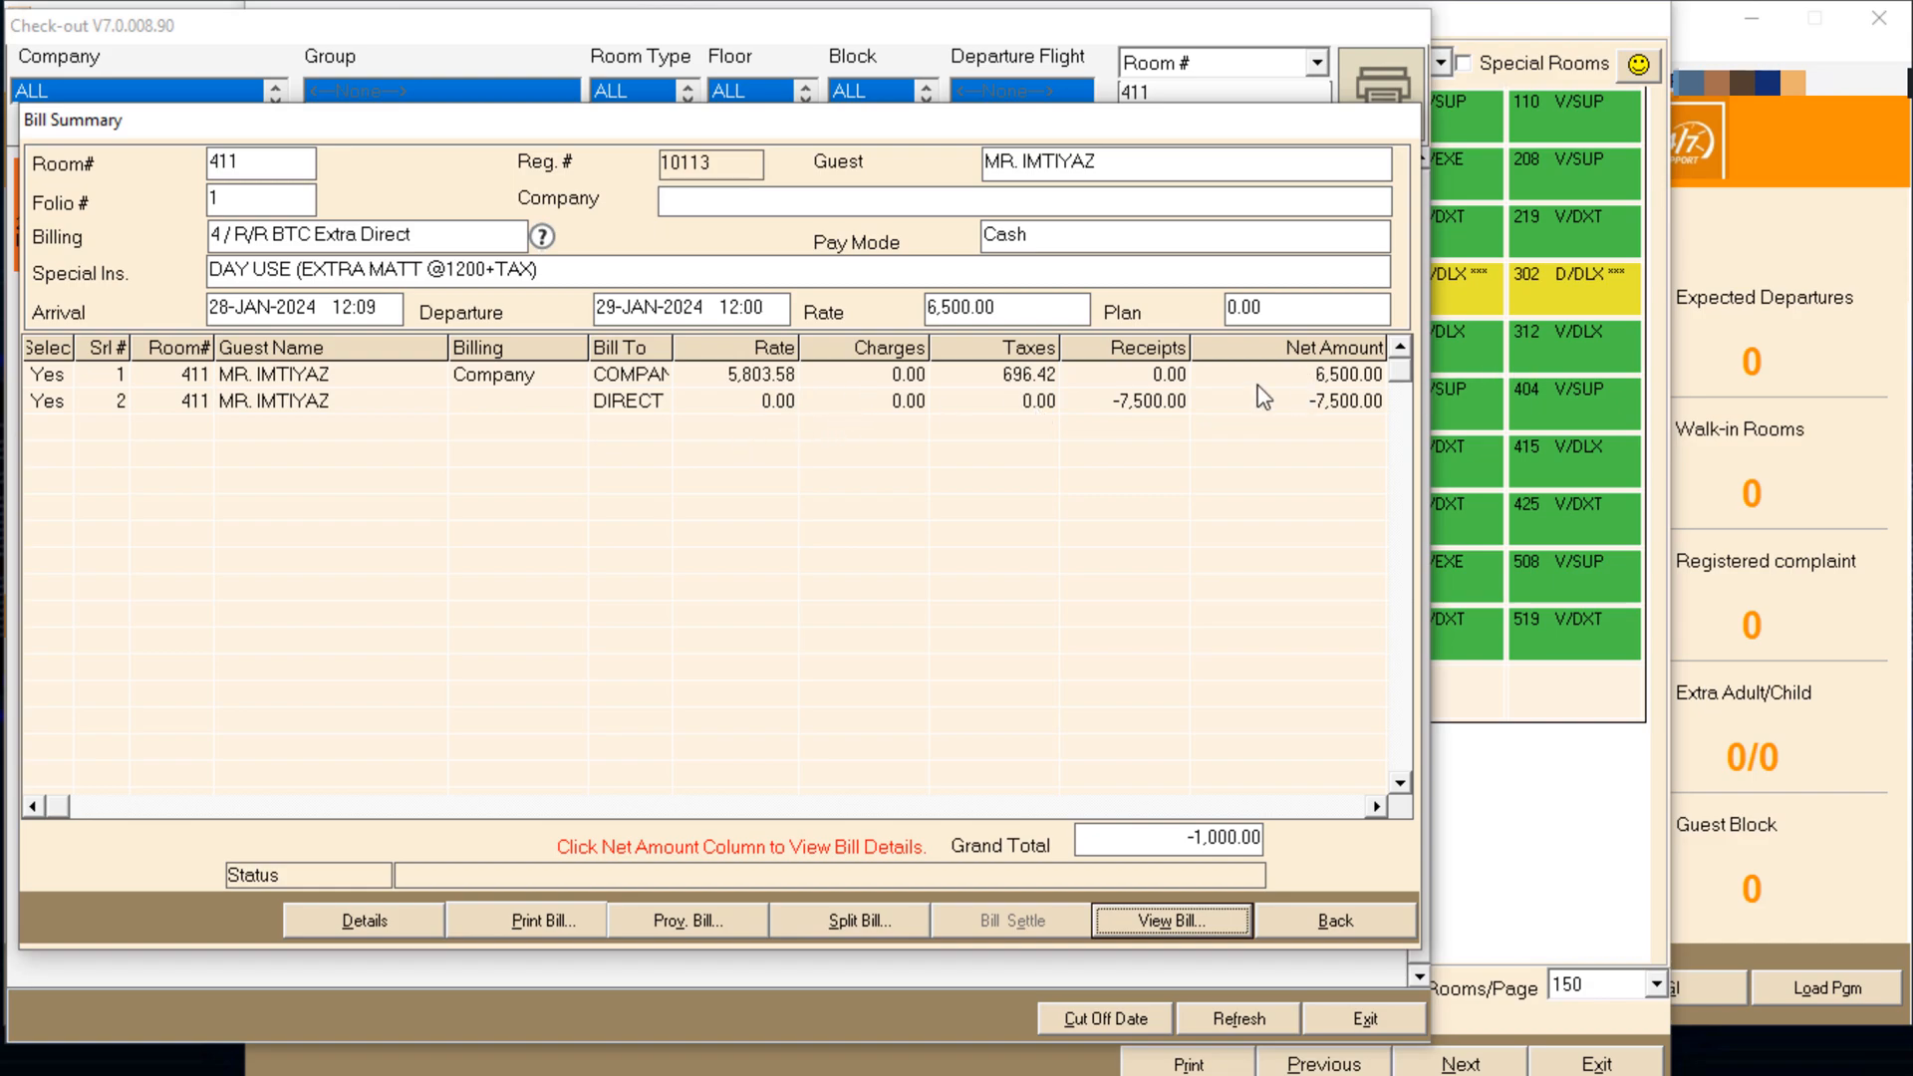
# Merge the tariff bill and the cash advance bill of room 411 into one bill and confirm
pyautogui.click(890, 921)
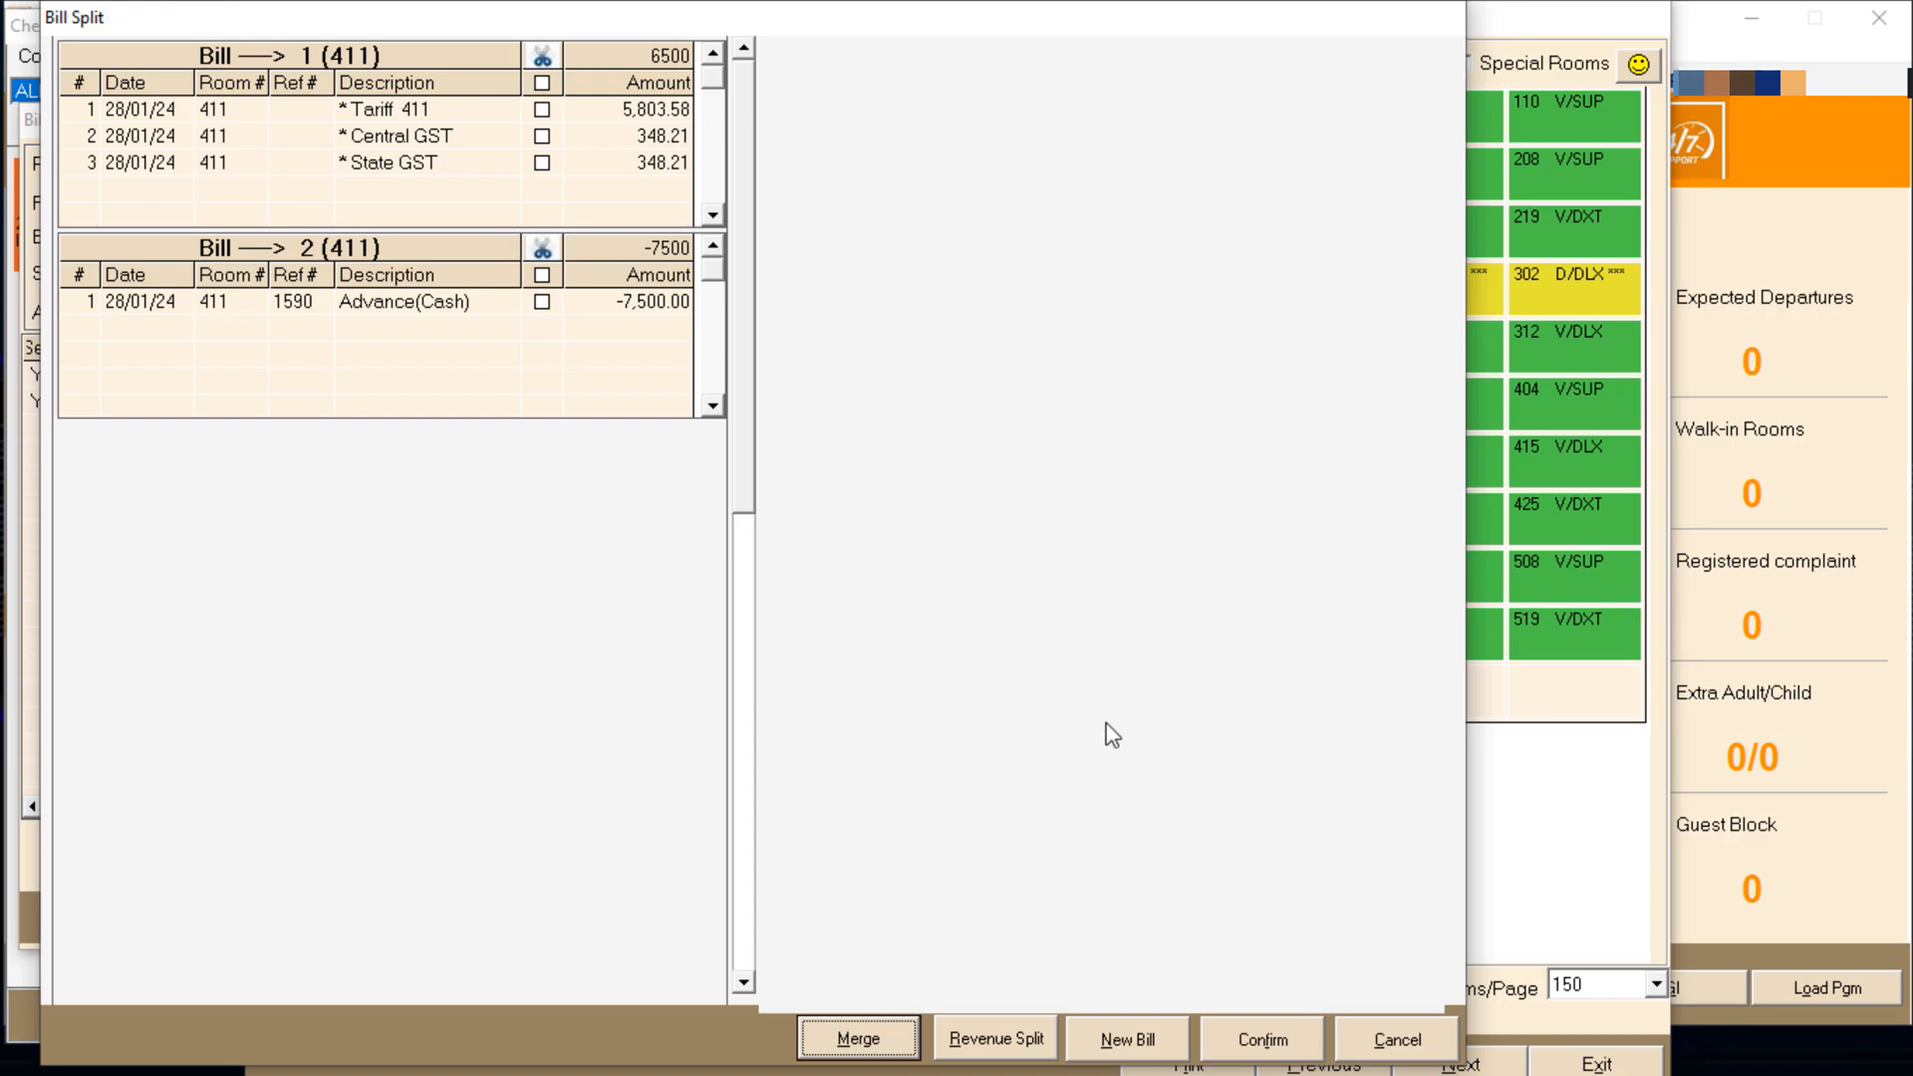
pyautogui.click(857, 1038)
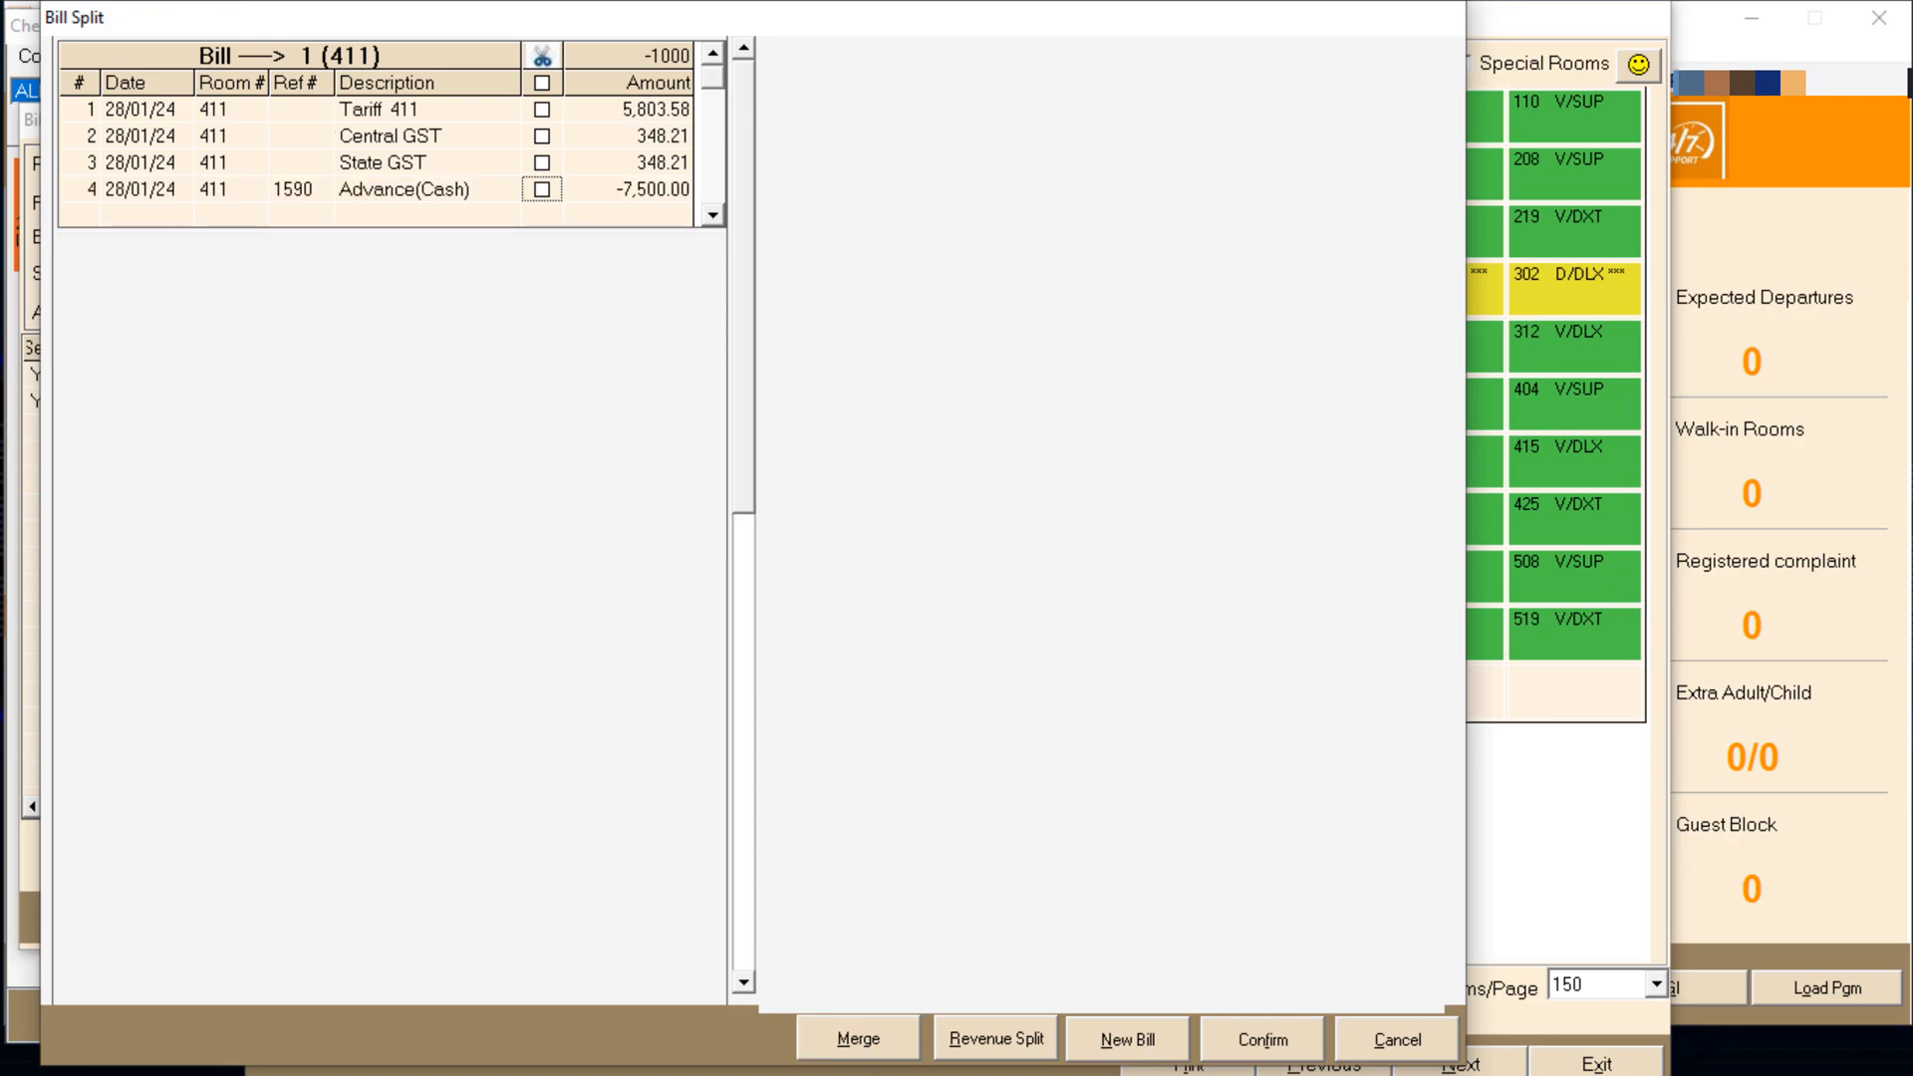
pyautogui.click(1283, 1045)
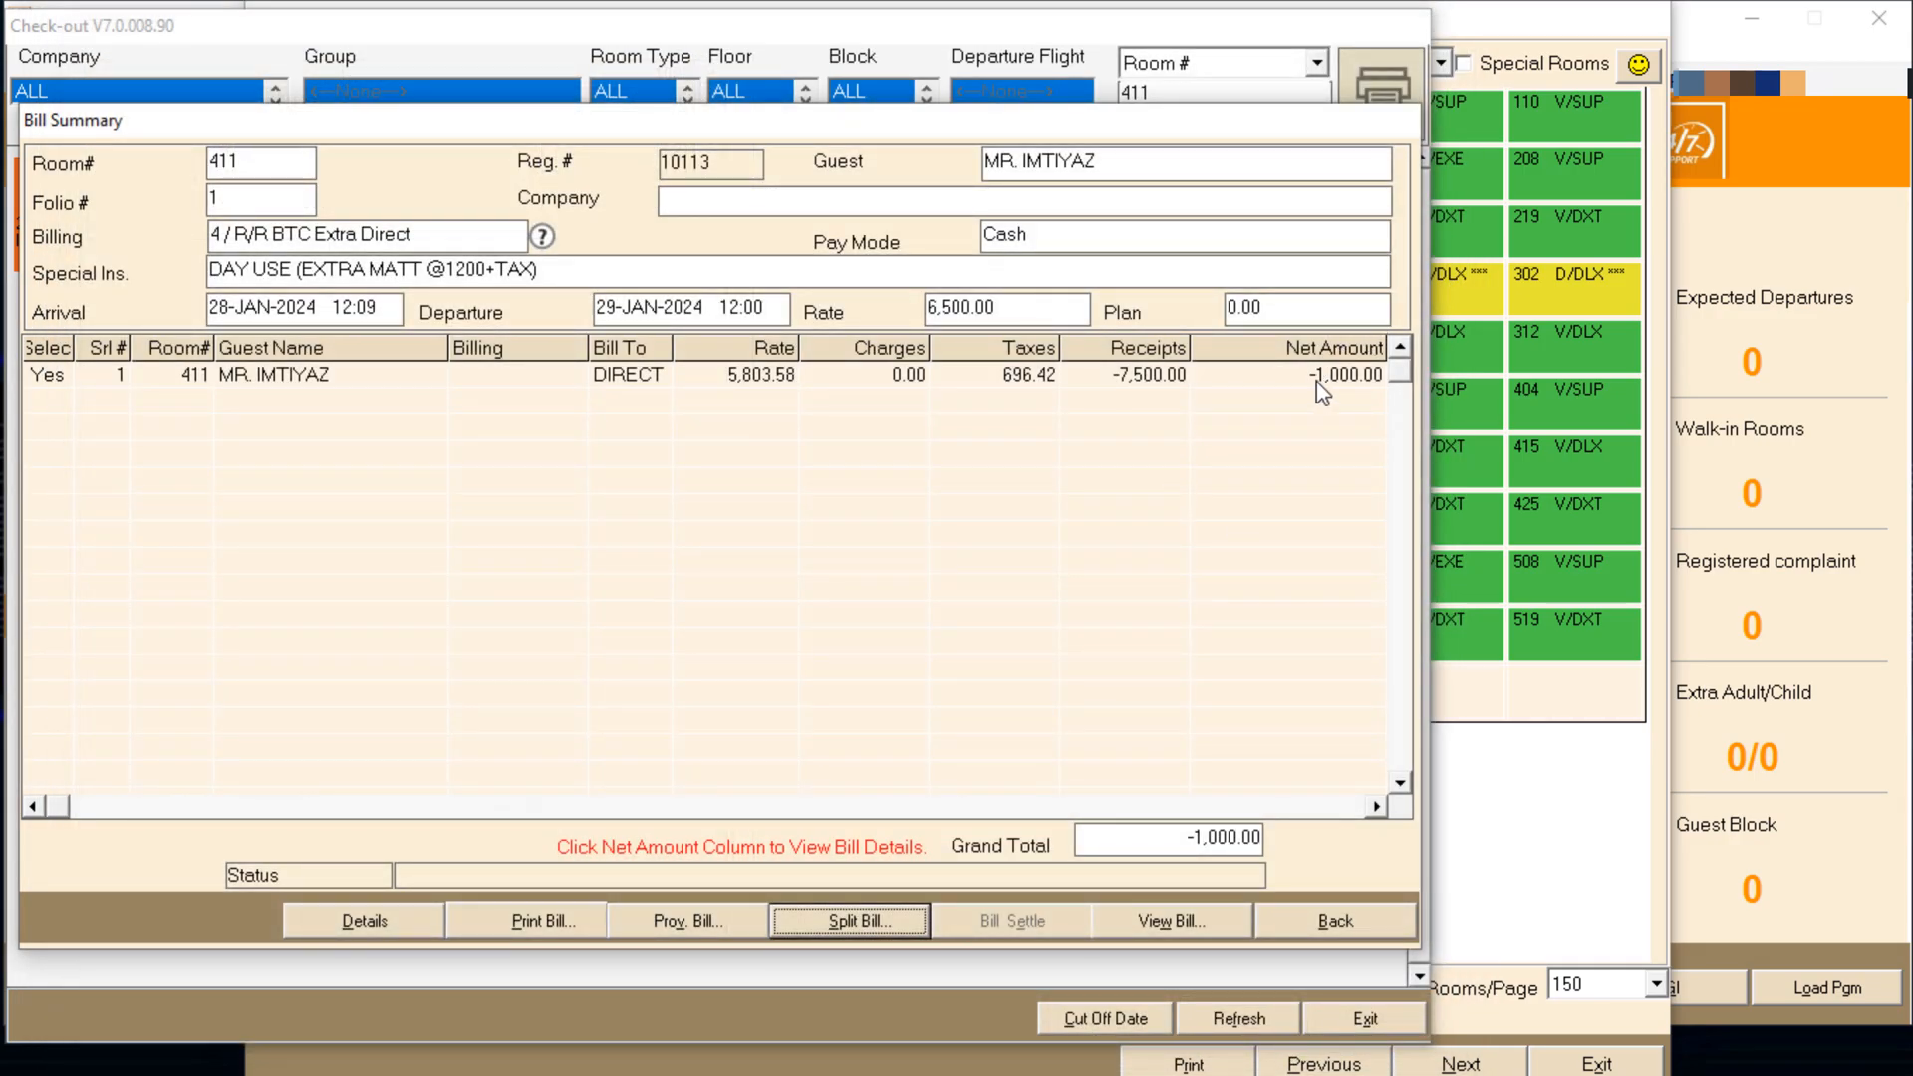
pyautogui.click(1216, 517)
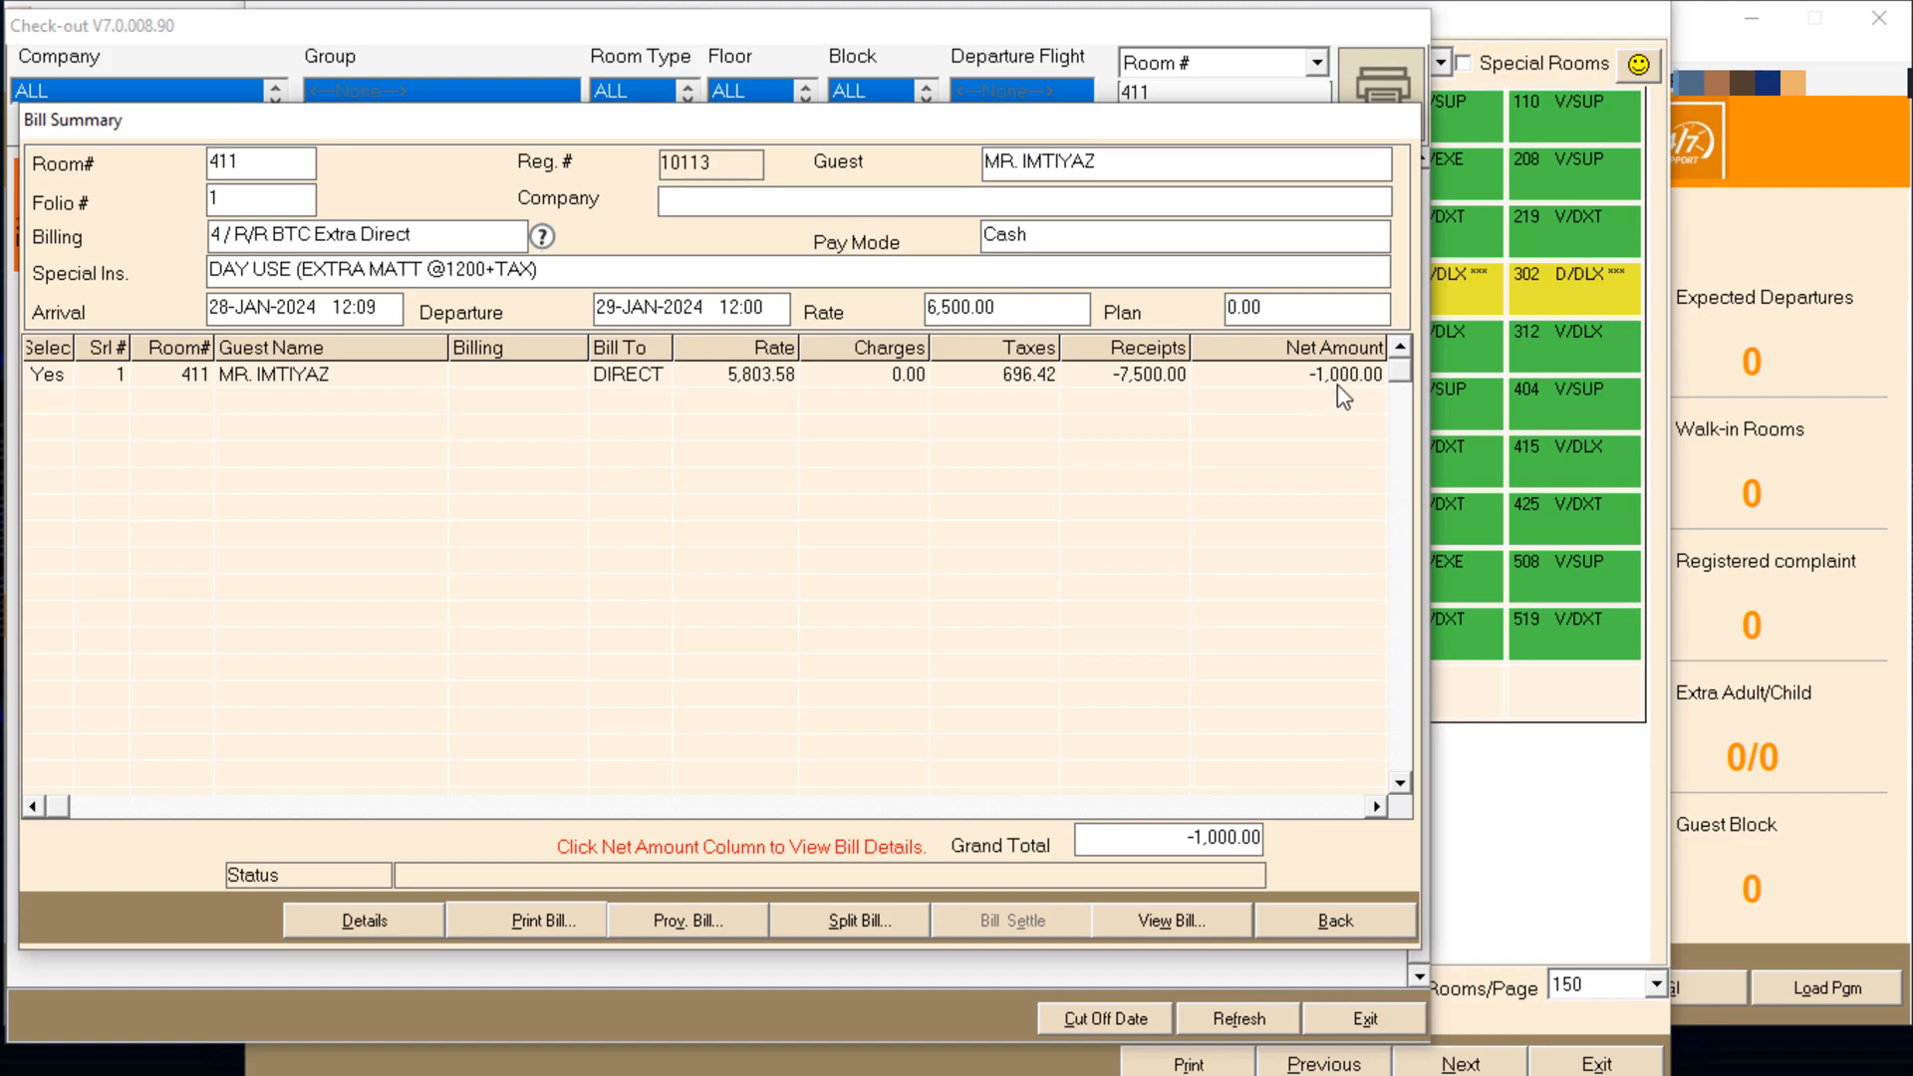
# Try to print the merged bill and settle it as cash, leaving the amount empty
pyautogui.click(526, 924)
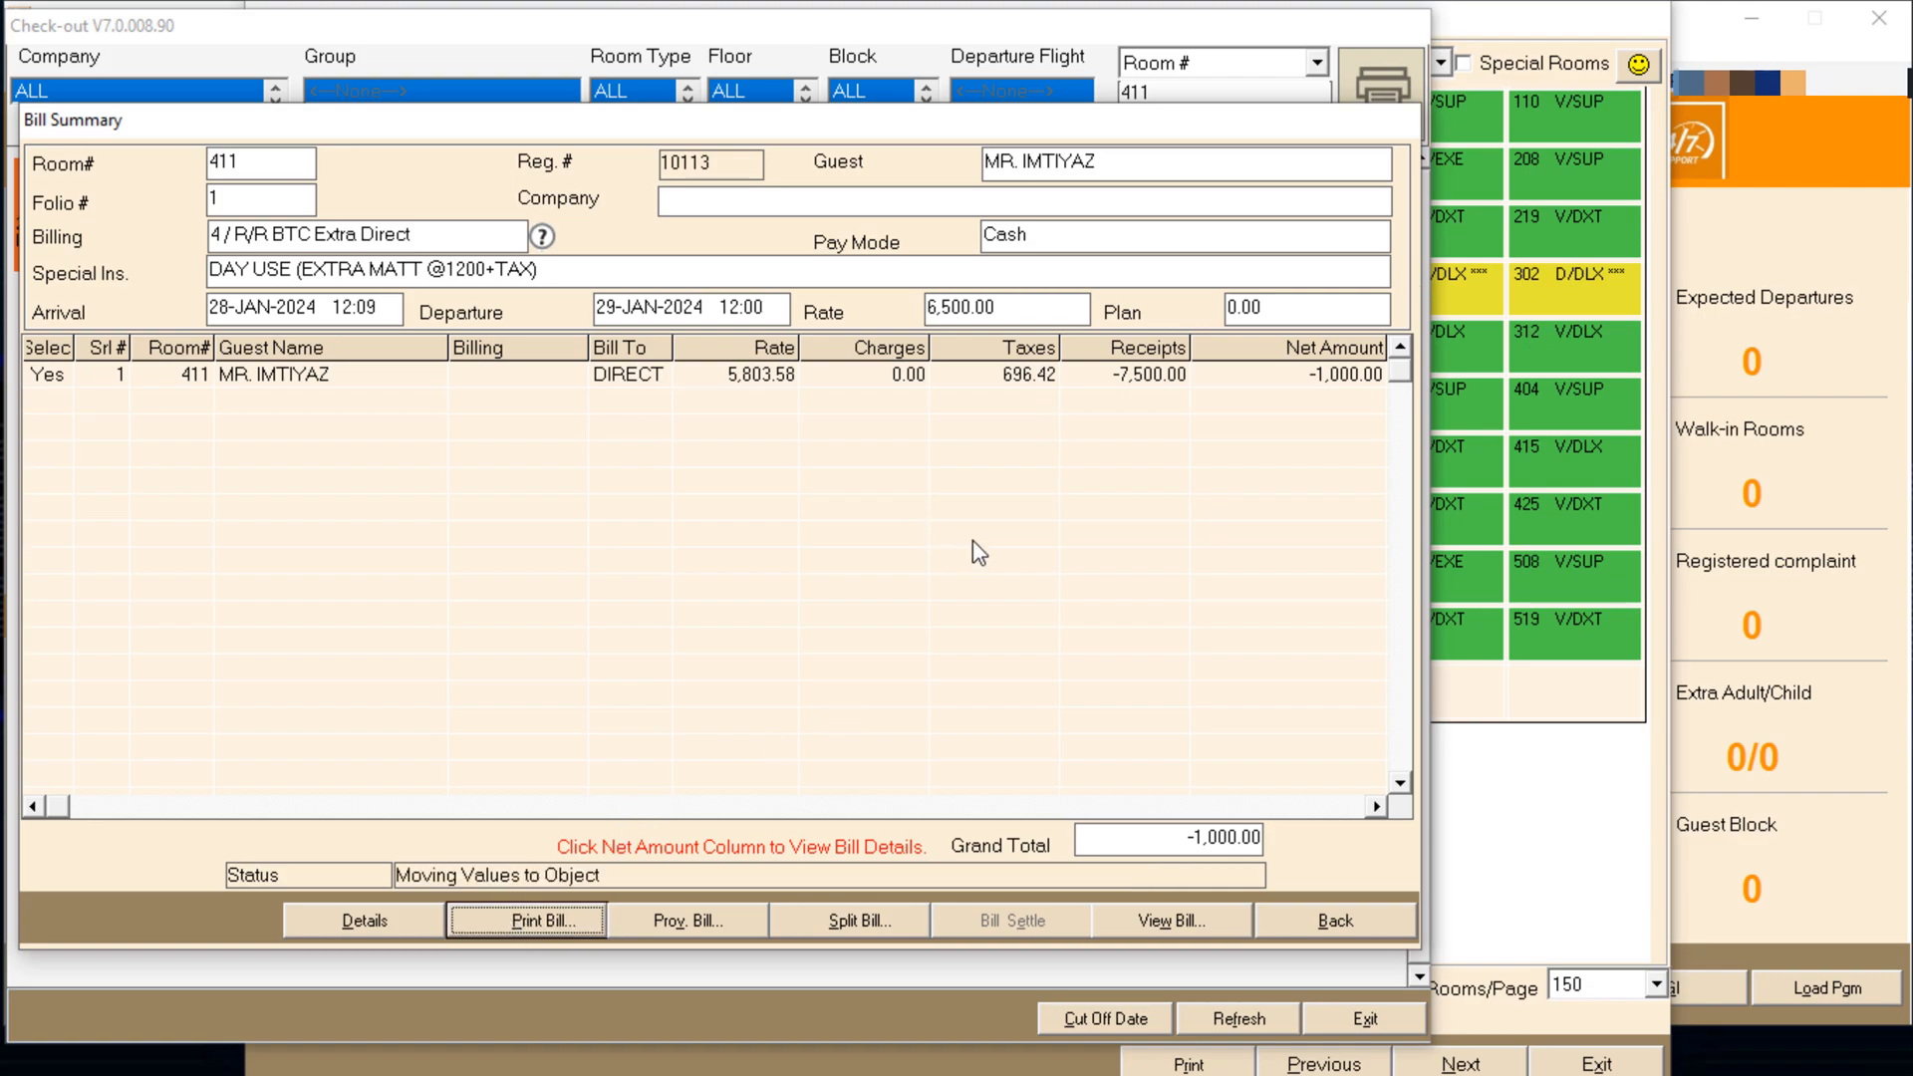
pyautogui.click(1120, 750)
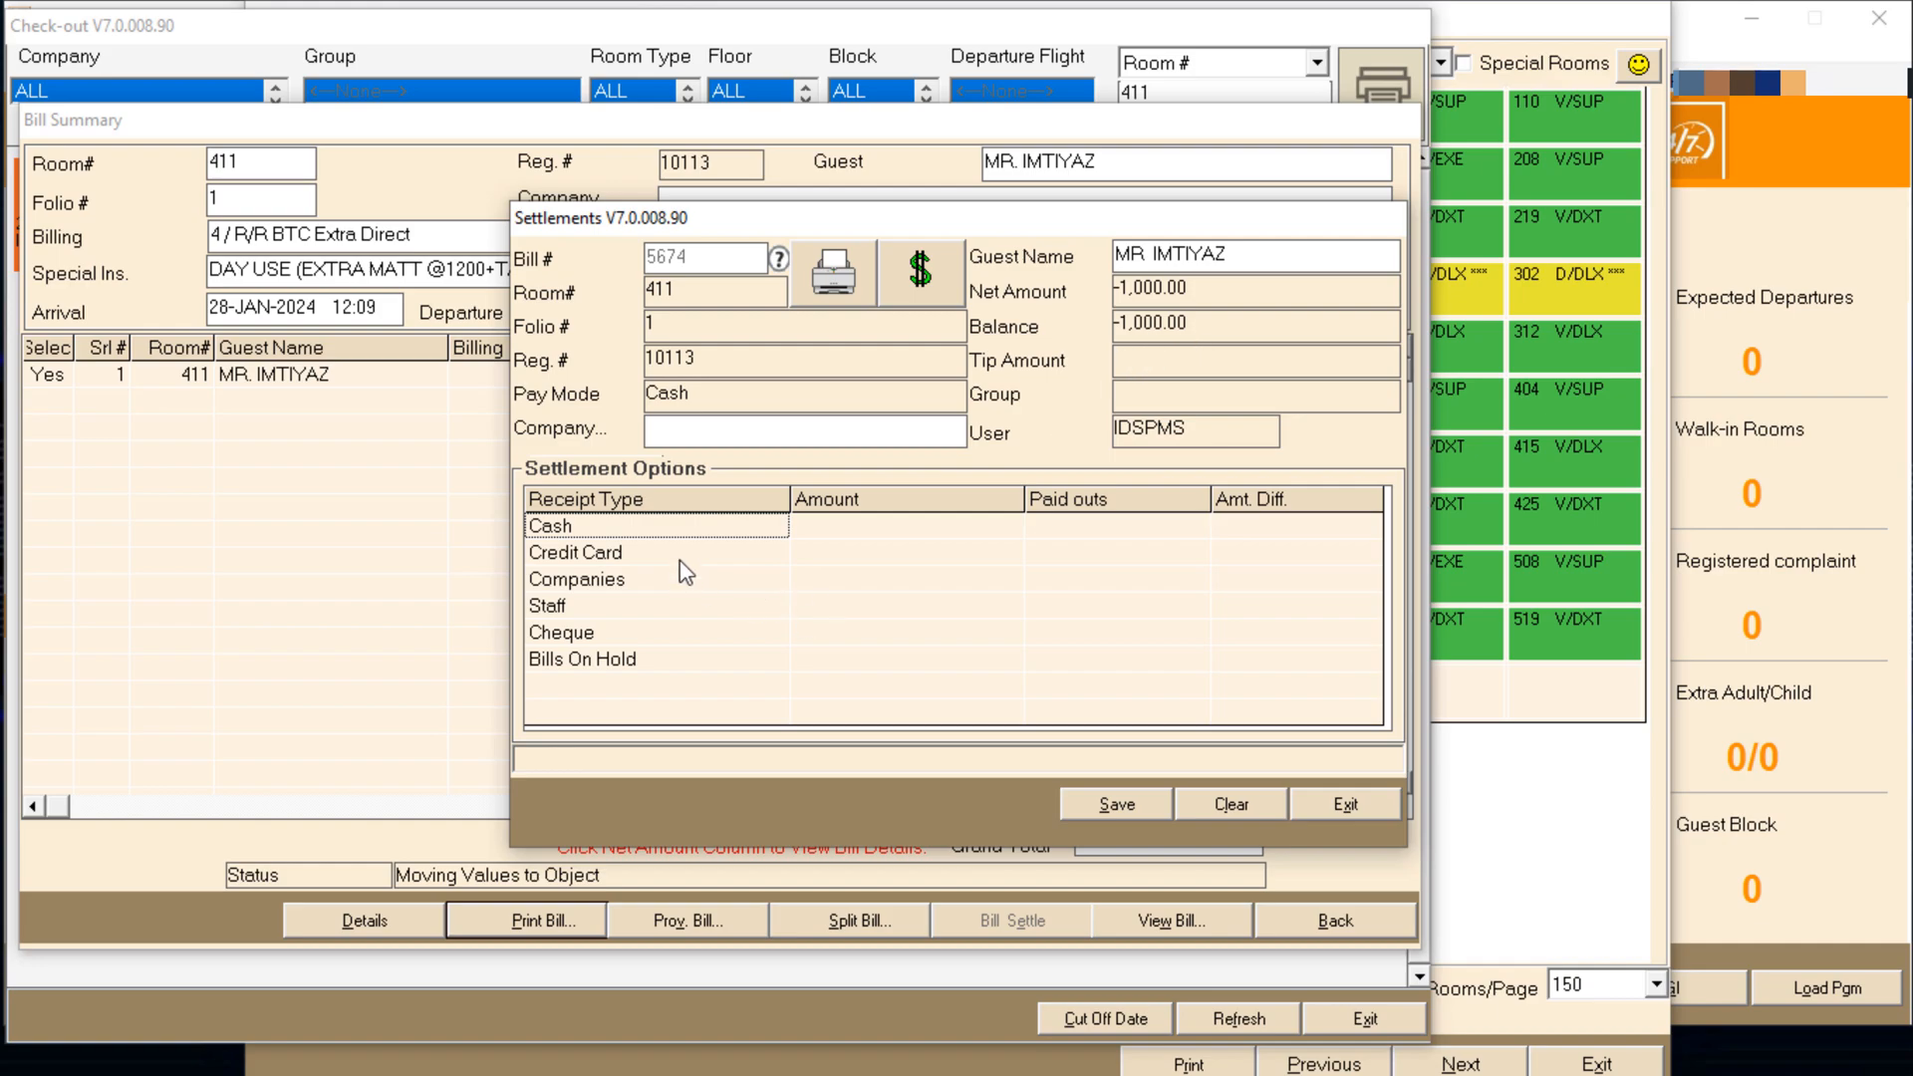
pyautogui.doubleClick(769, 533)
pyautogui.press('Tab')
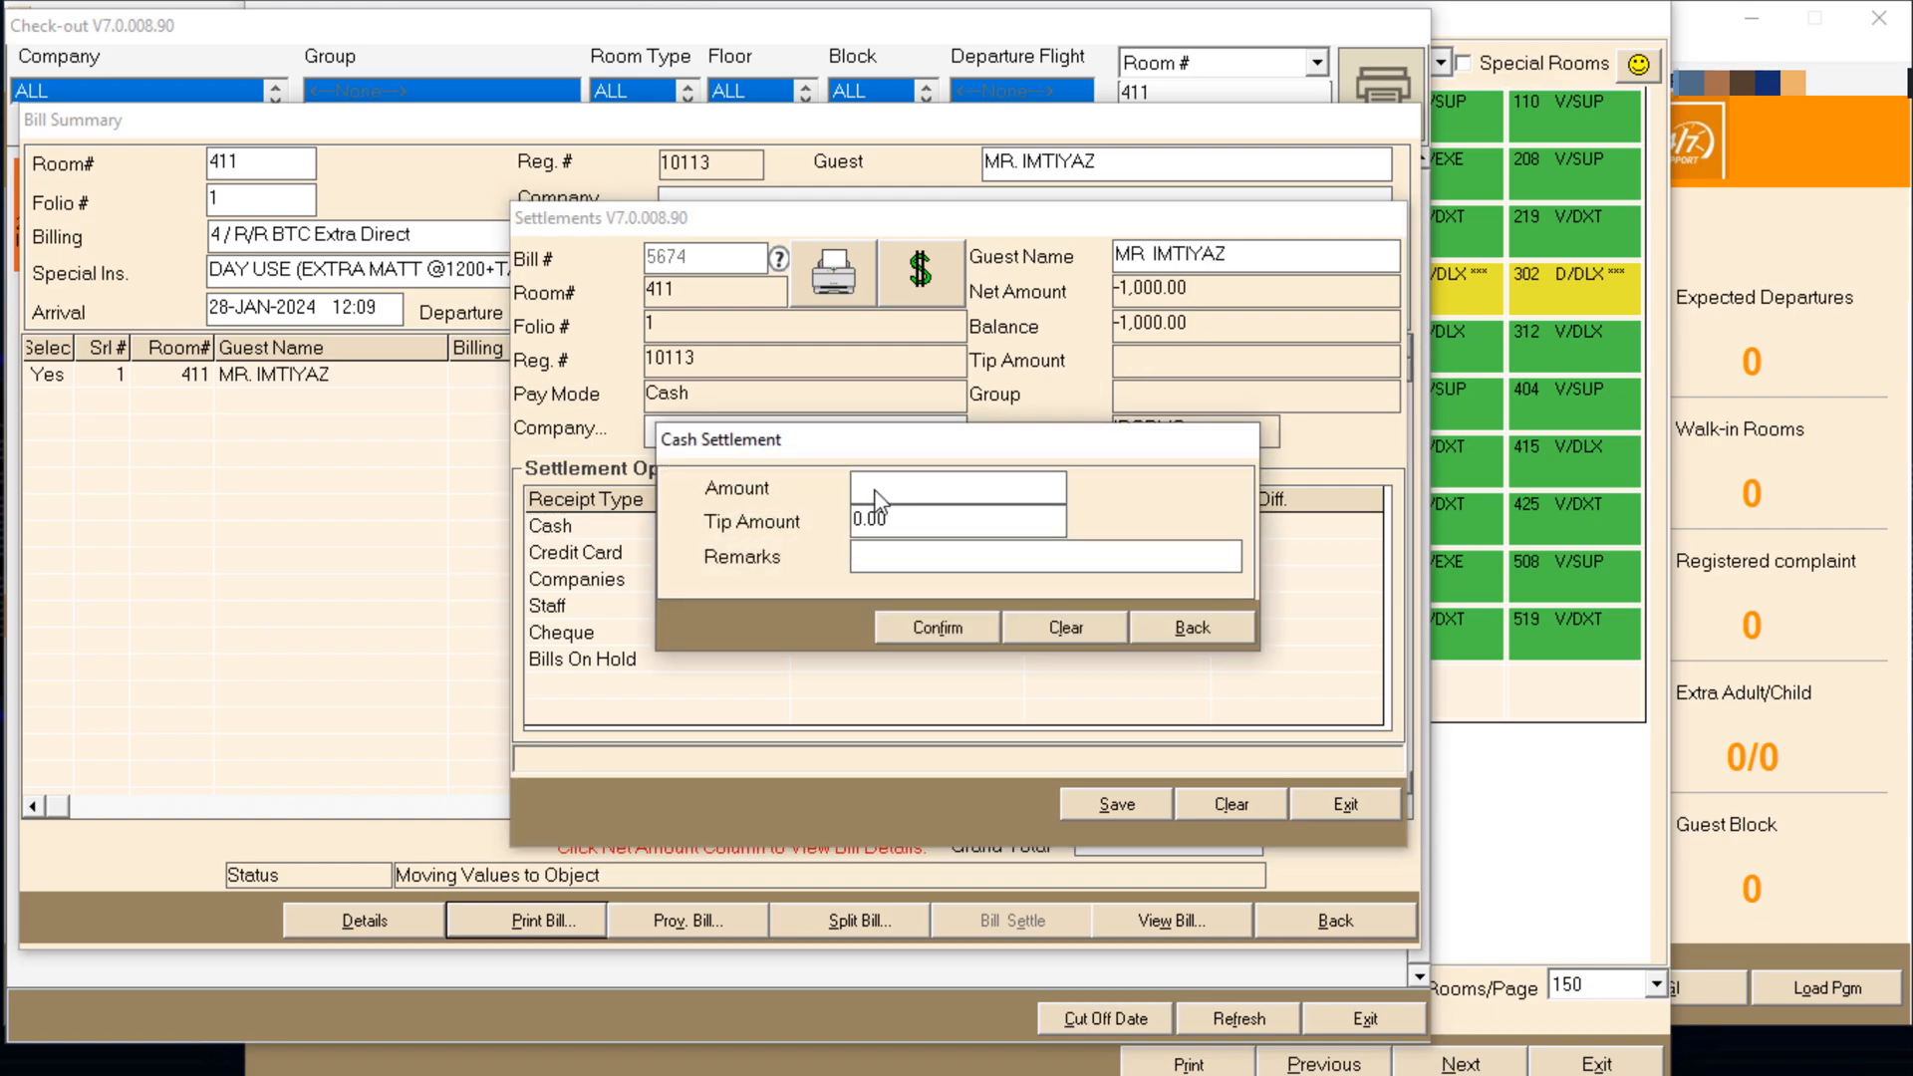
pyautogui.click(859, 525)
pyautogui.press('Tab')
pyautogui.press('Tab')
pyautogui.press('Return')
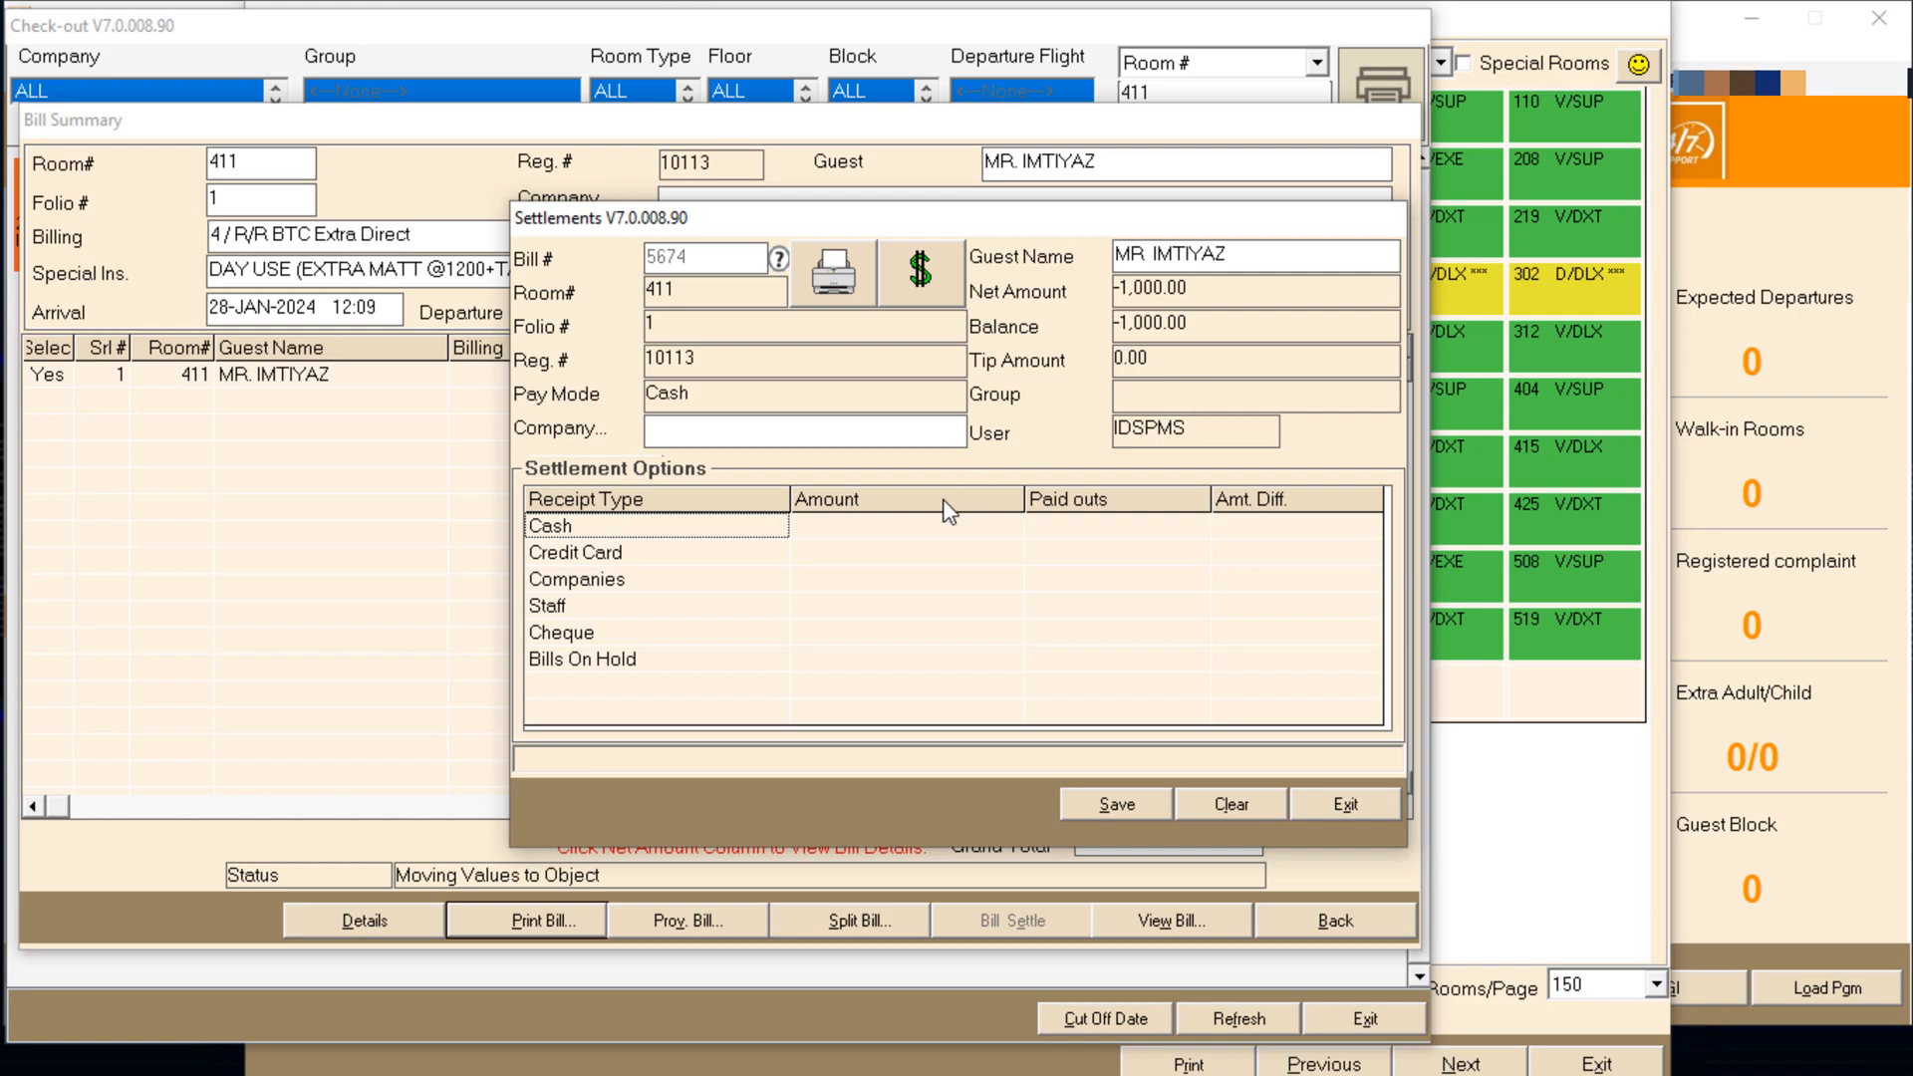
pyautogui.click(854, 529)
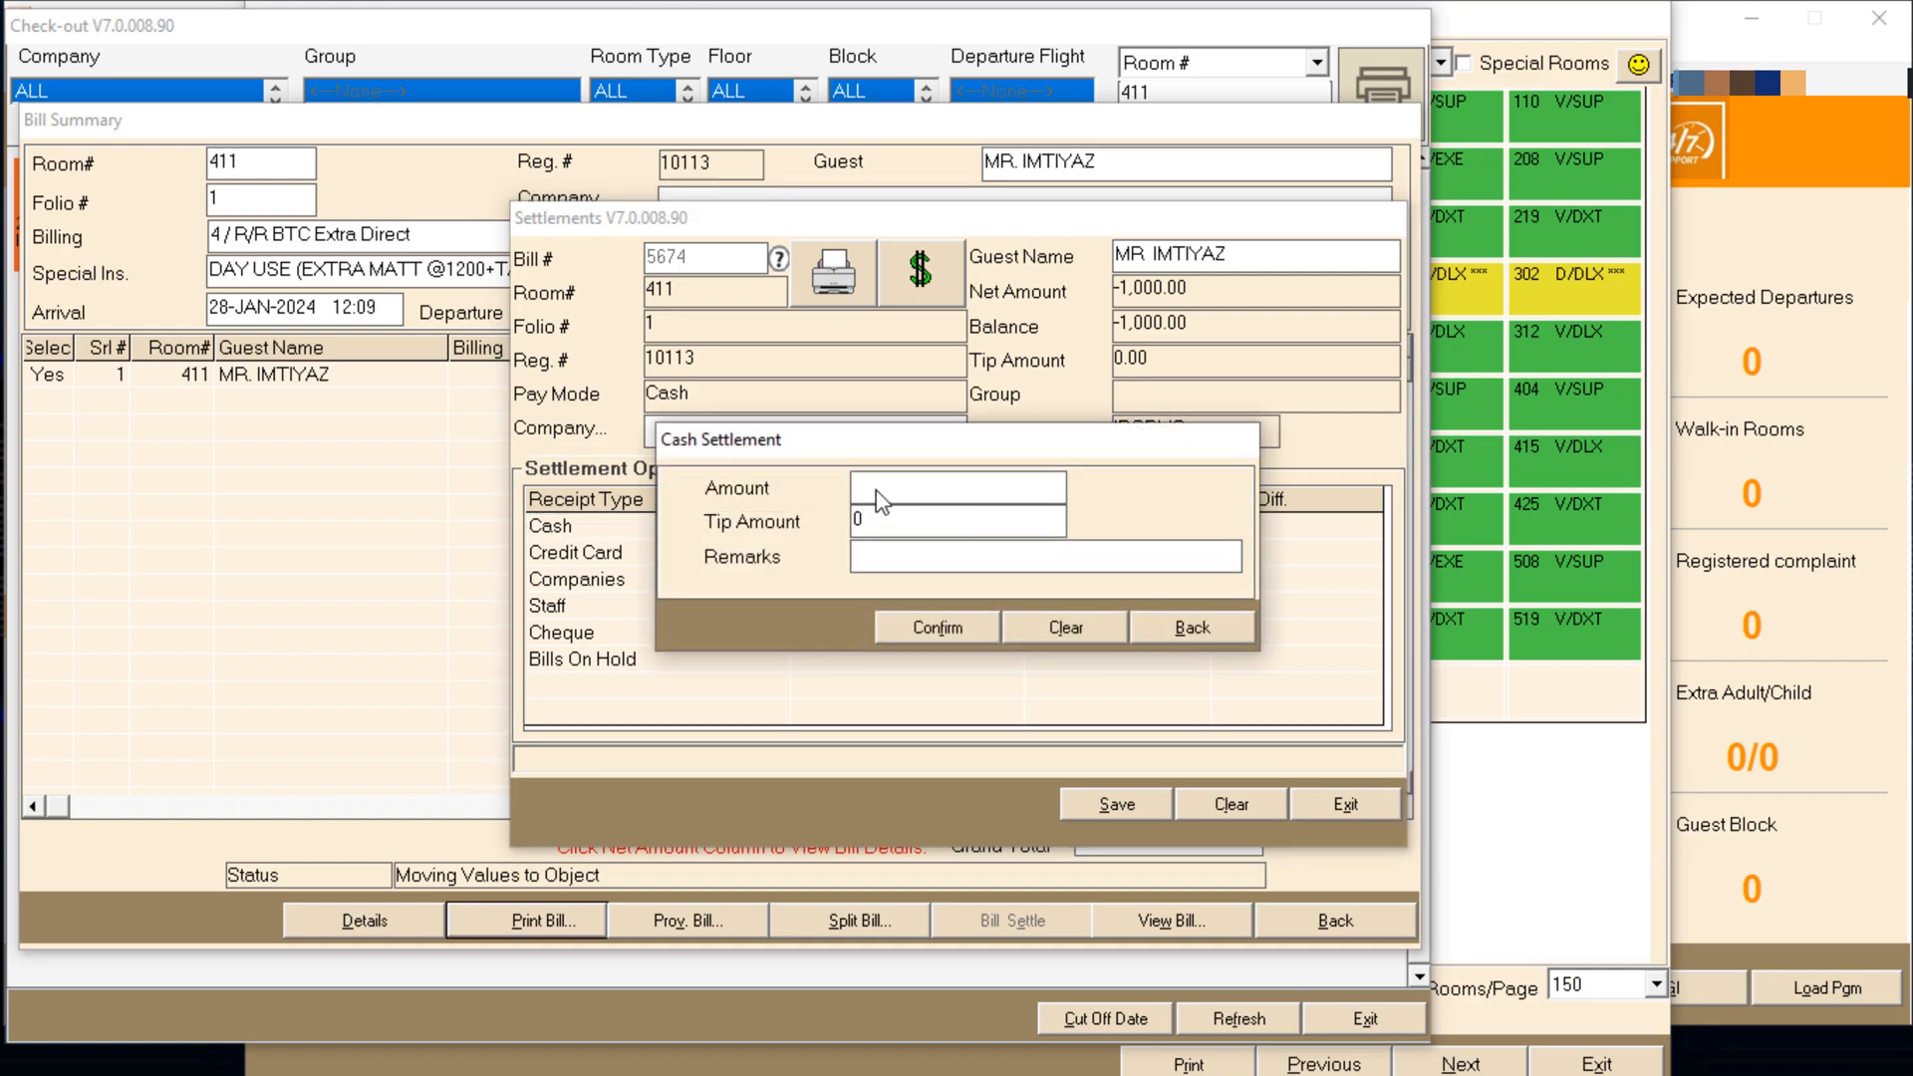
pyautogui.click(1218, 635)
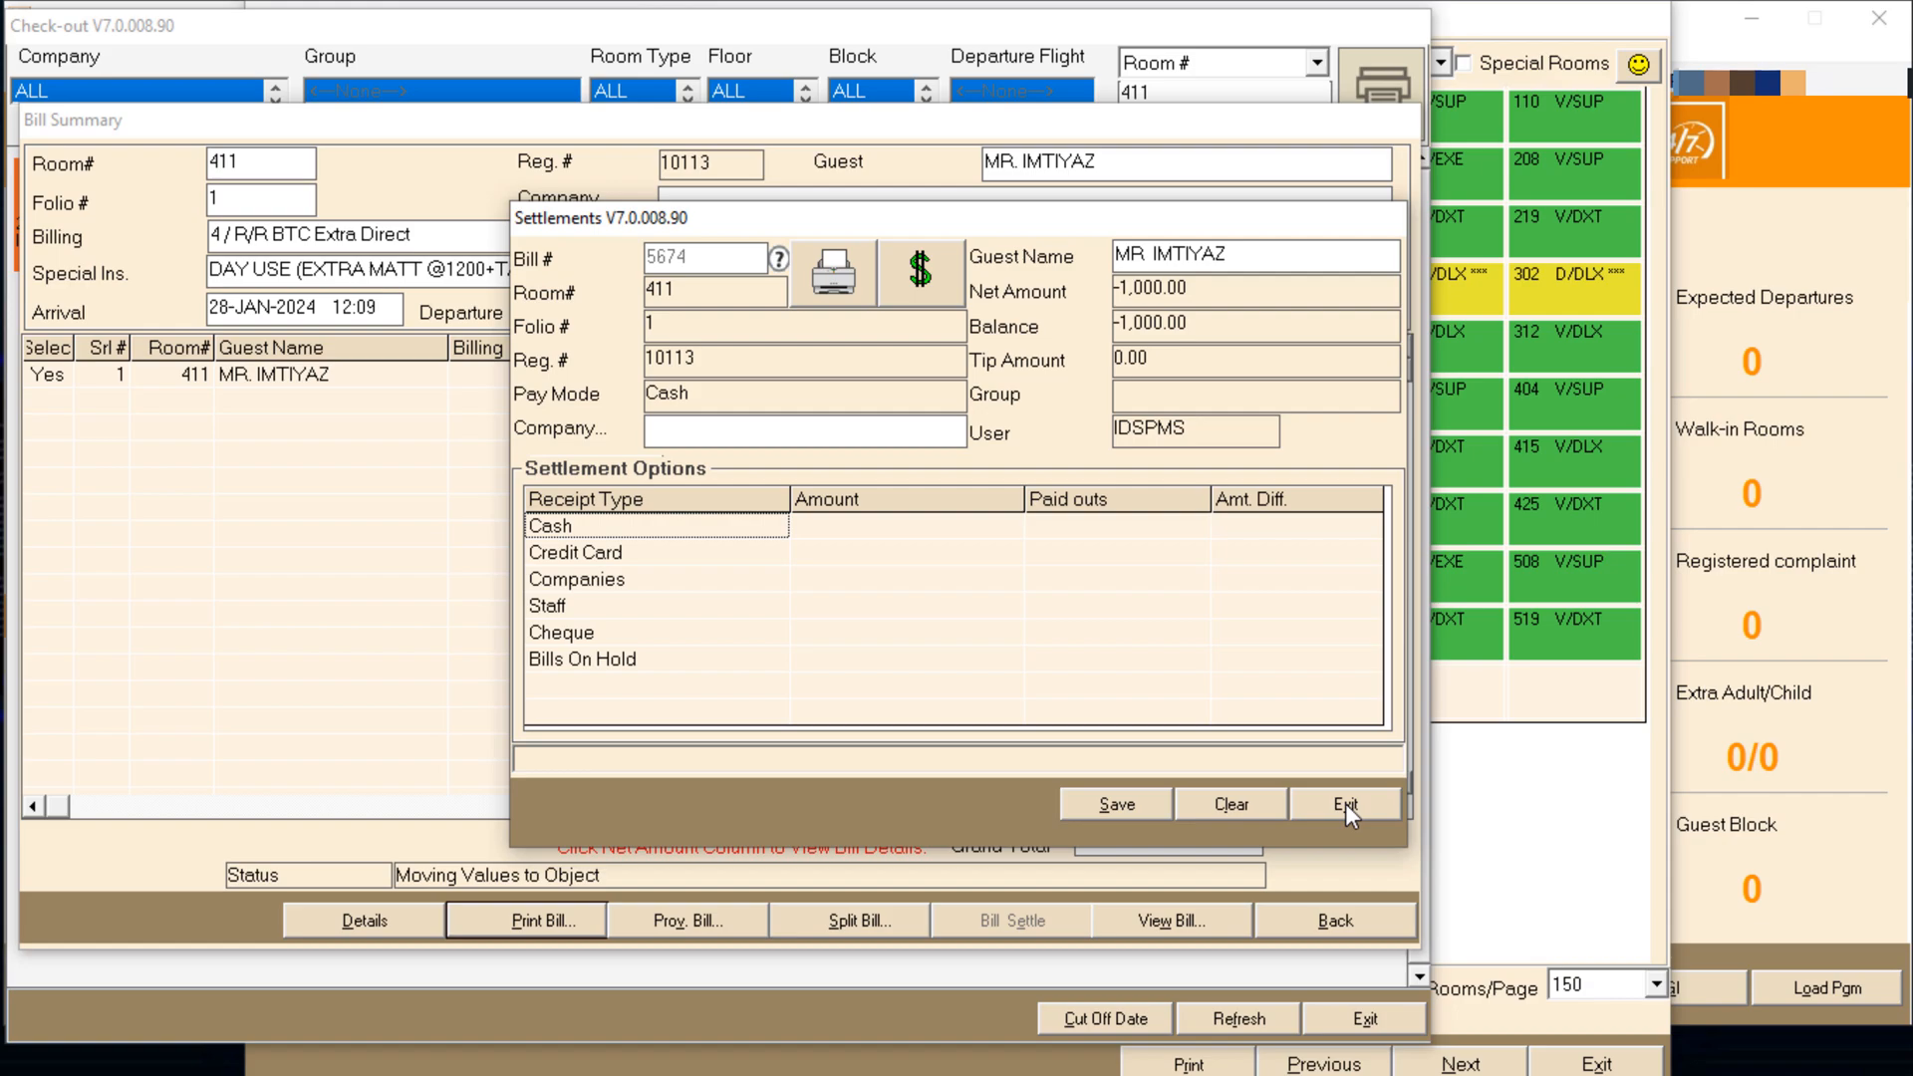
# Abort the bill settlement and save DGFGDG as the reason for cancelling the bill
pyautogui.click(1345, 804)
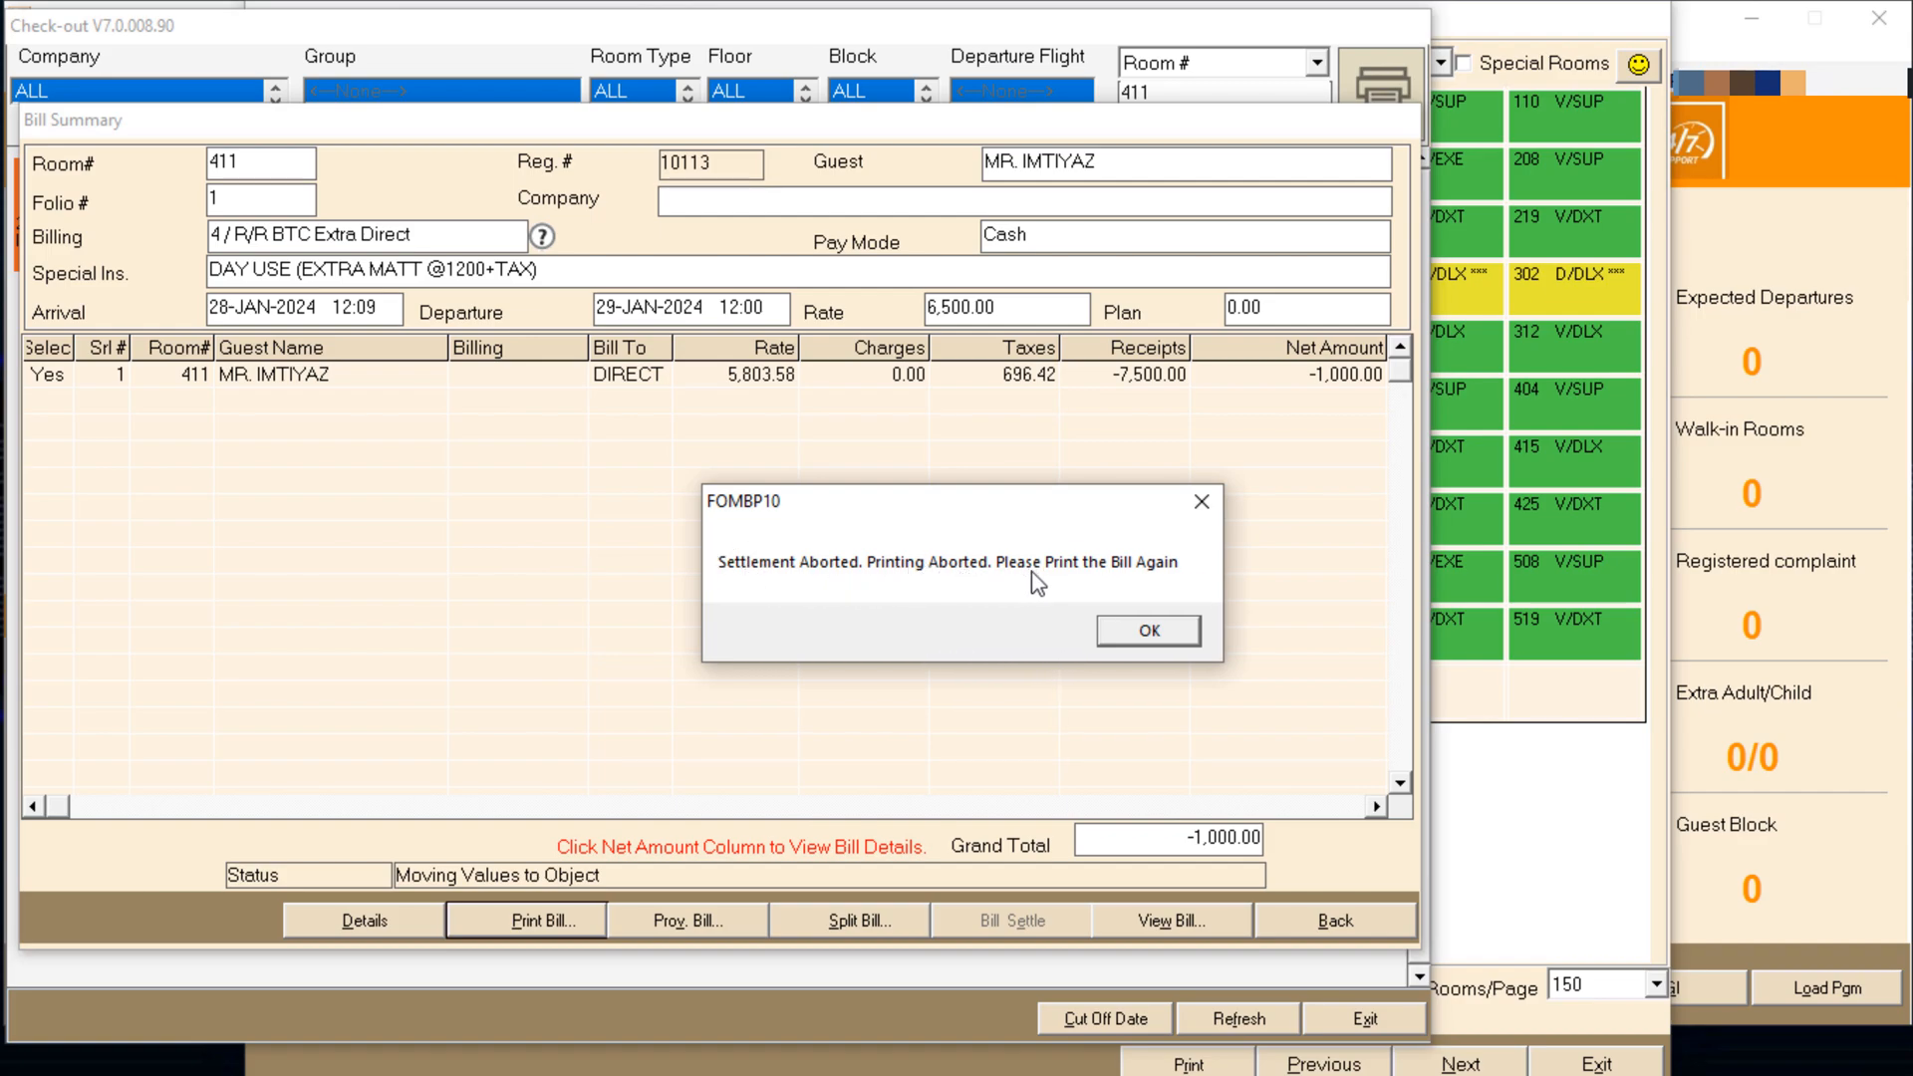
pyautogui.click(1151, 630)
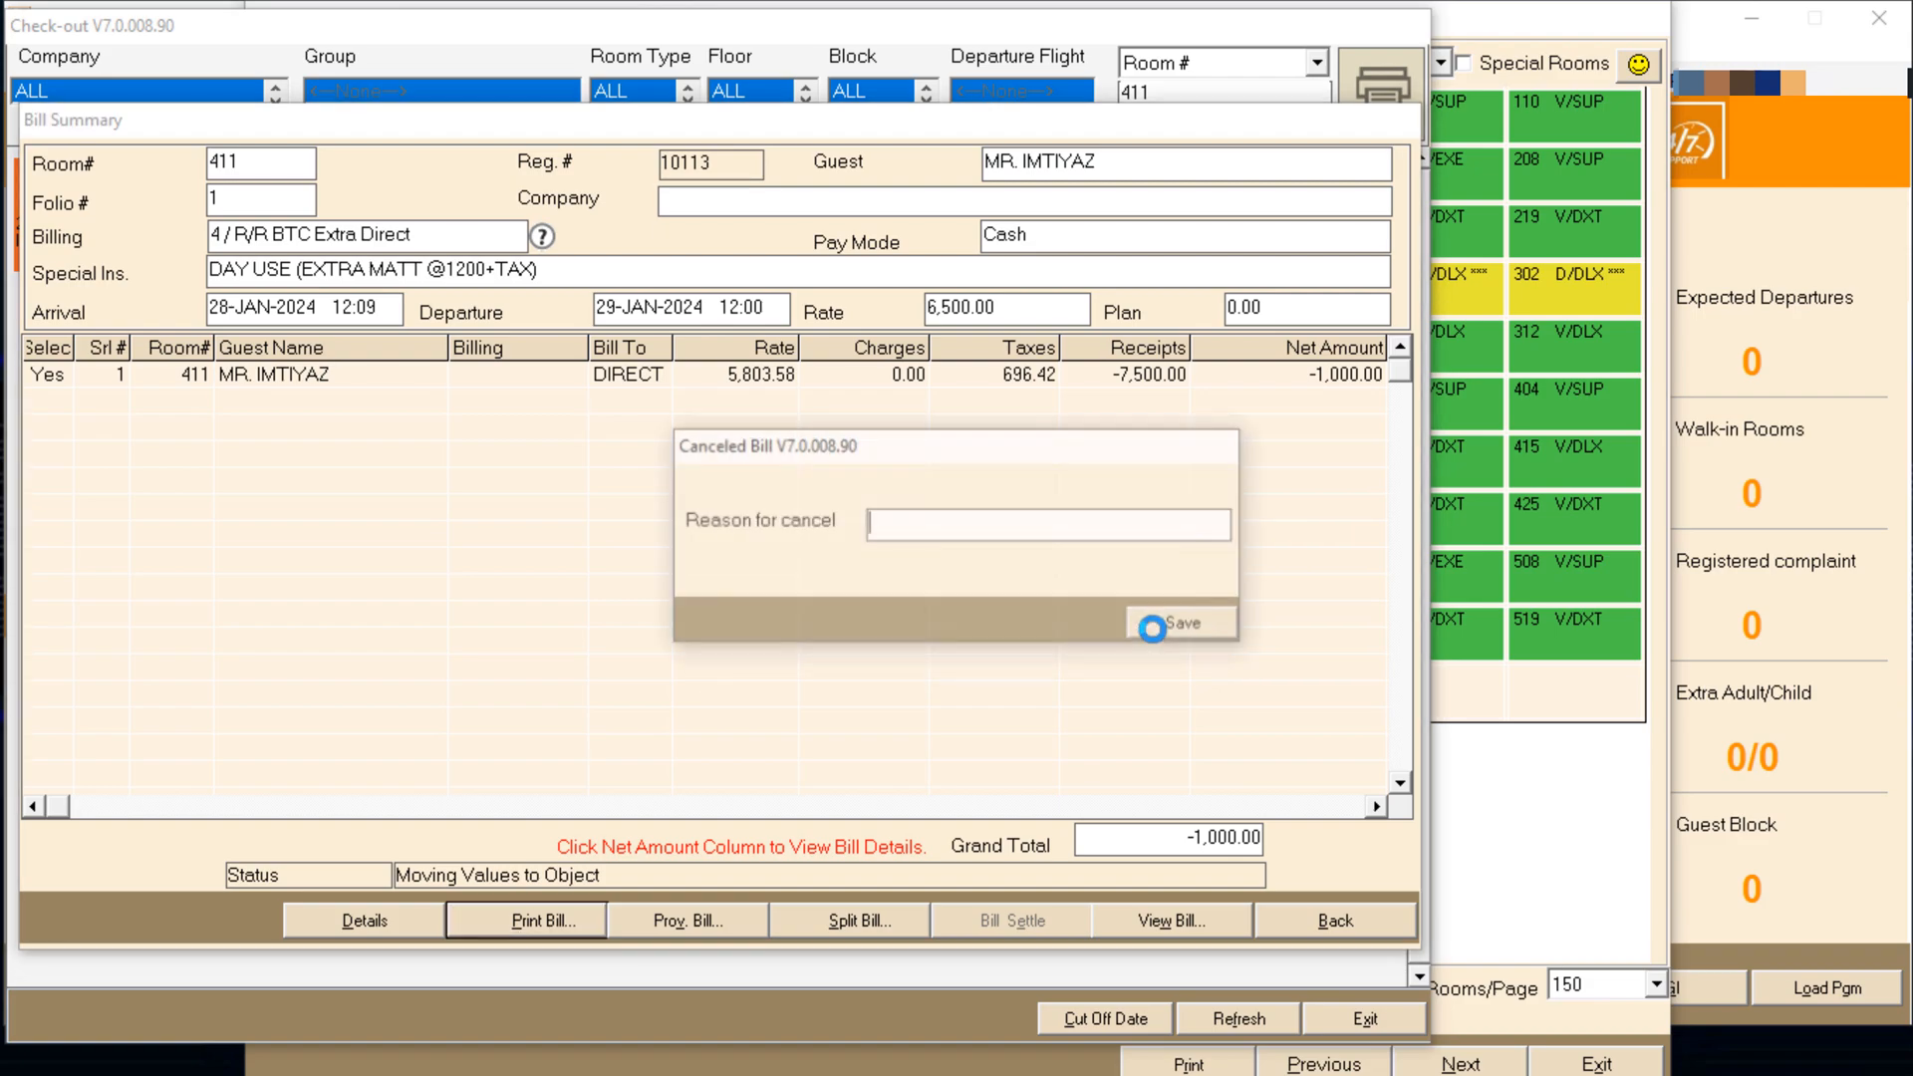
pyautogui.write('DGFGDG')
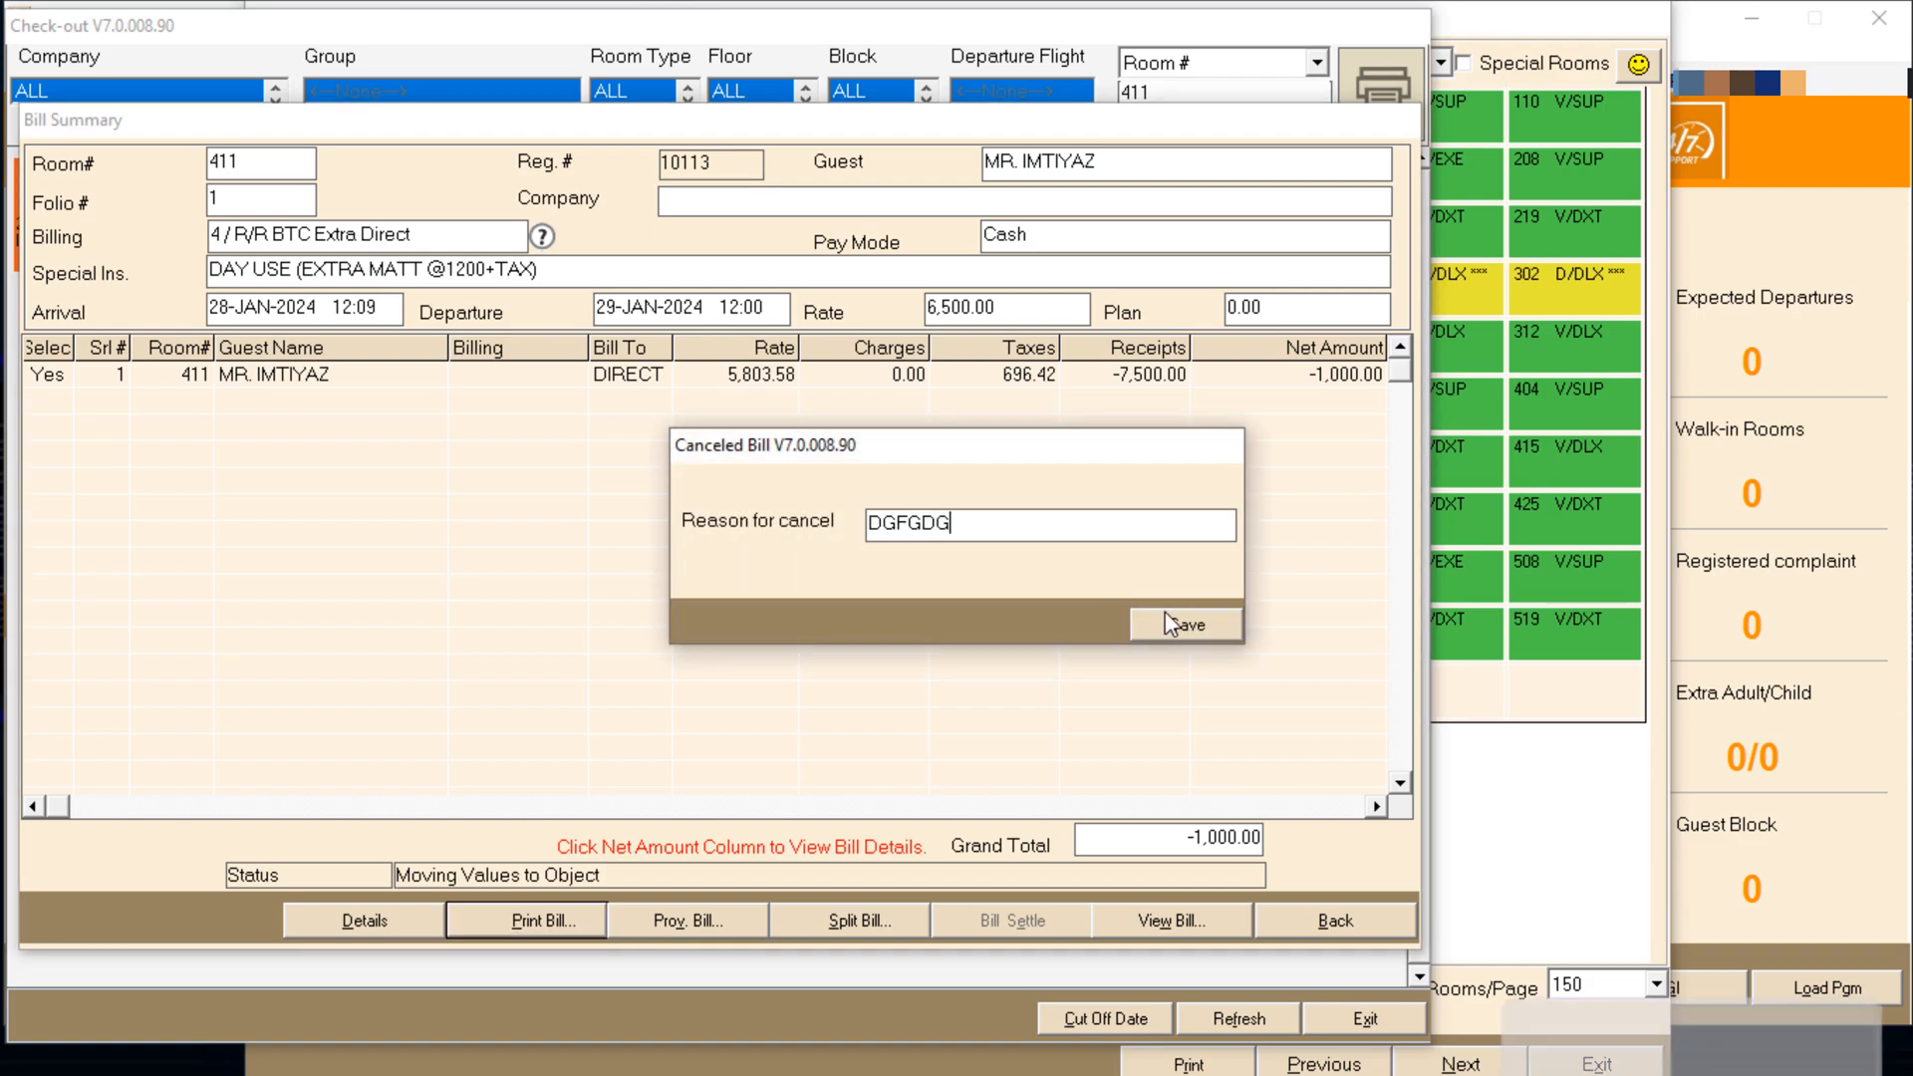
pyautogui.click(1171, 626)
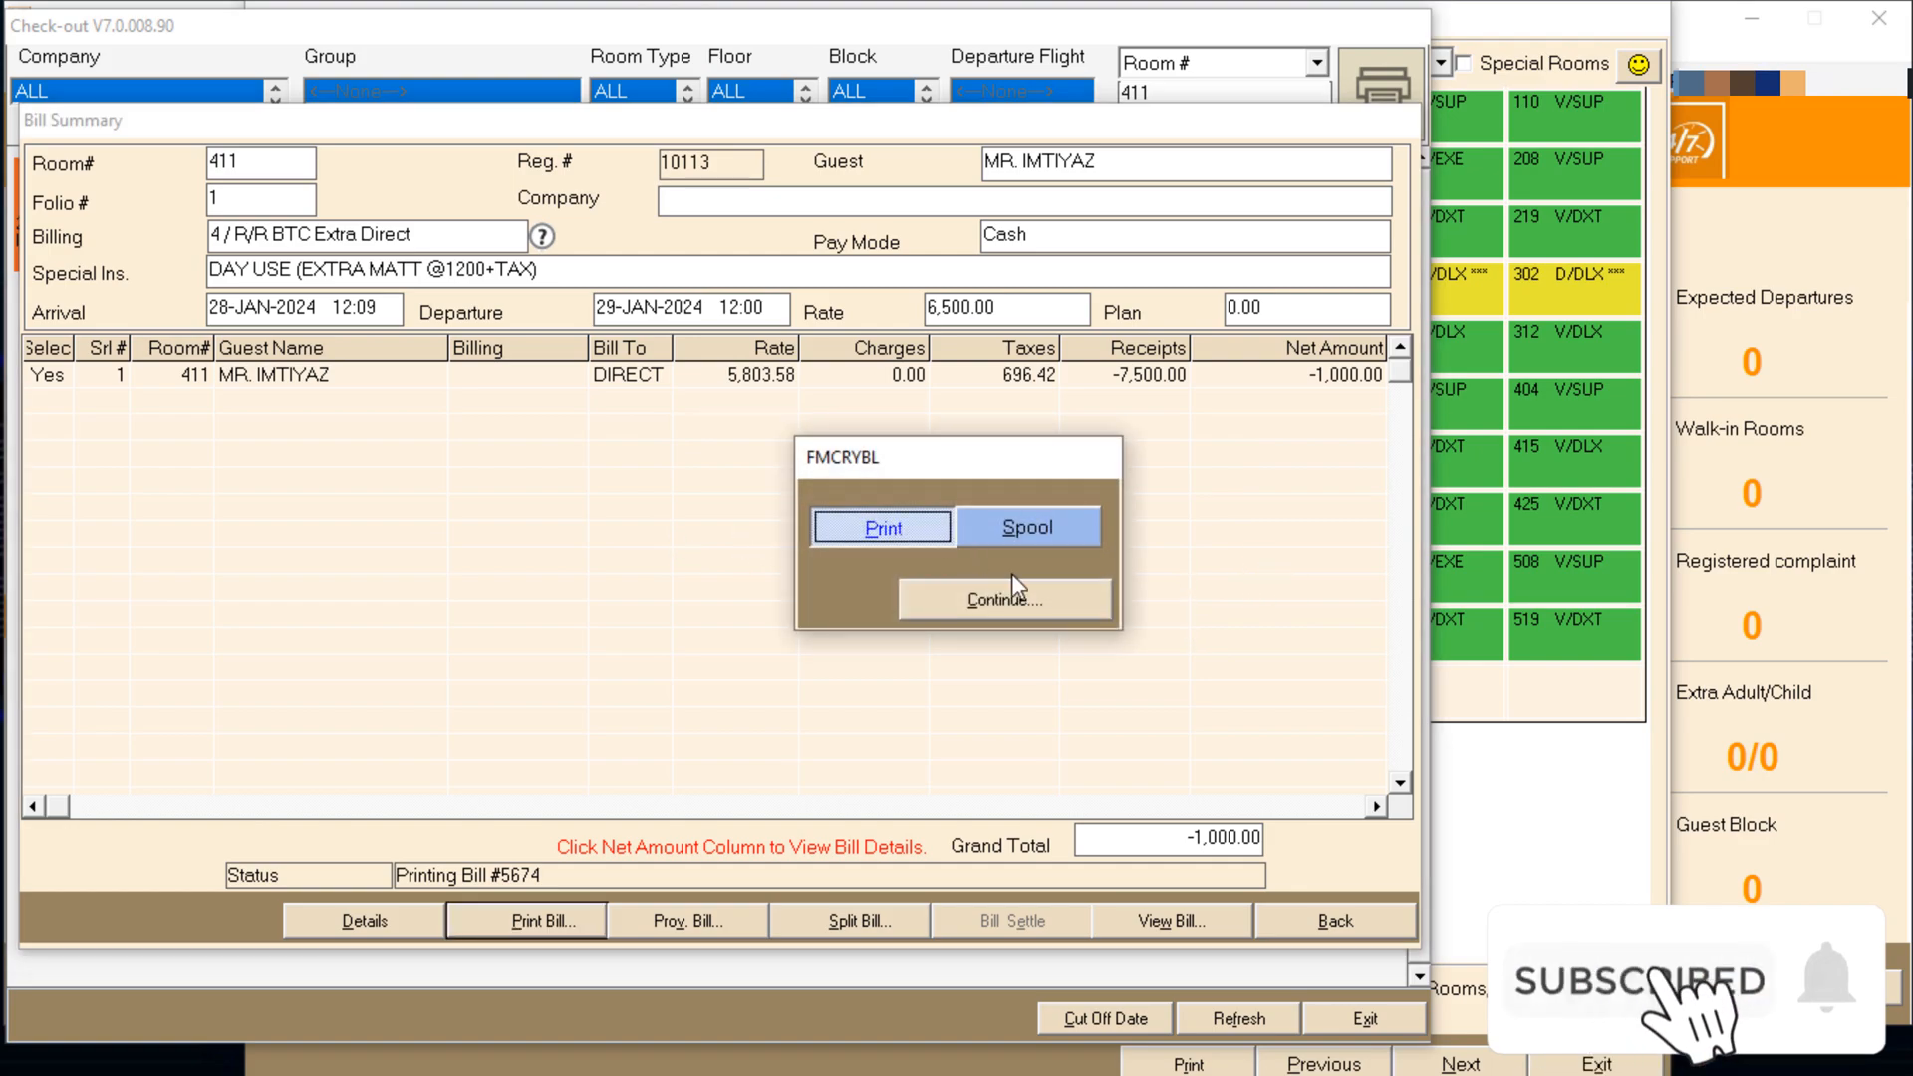
# Send the NEW-DETAILED-BILL printout to Microsoft Print to PDF, cancel saving the file, and leave the check-out
pyautogui.click(1011, 602)
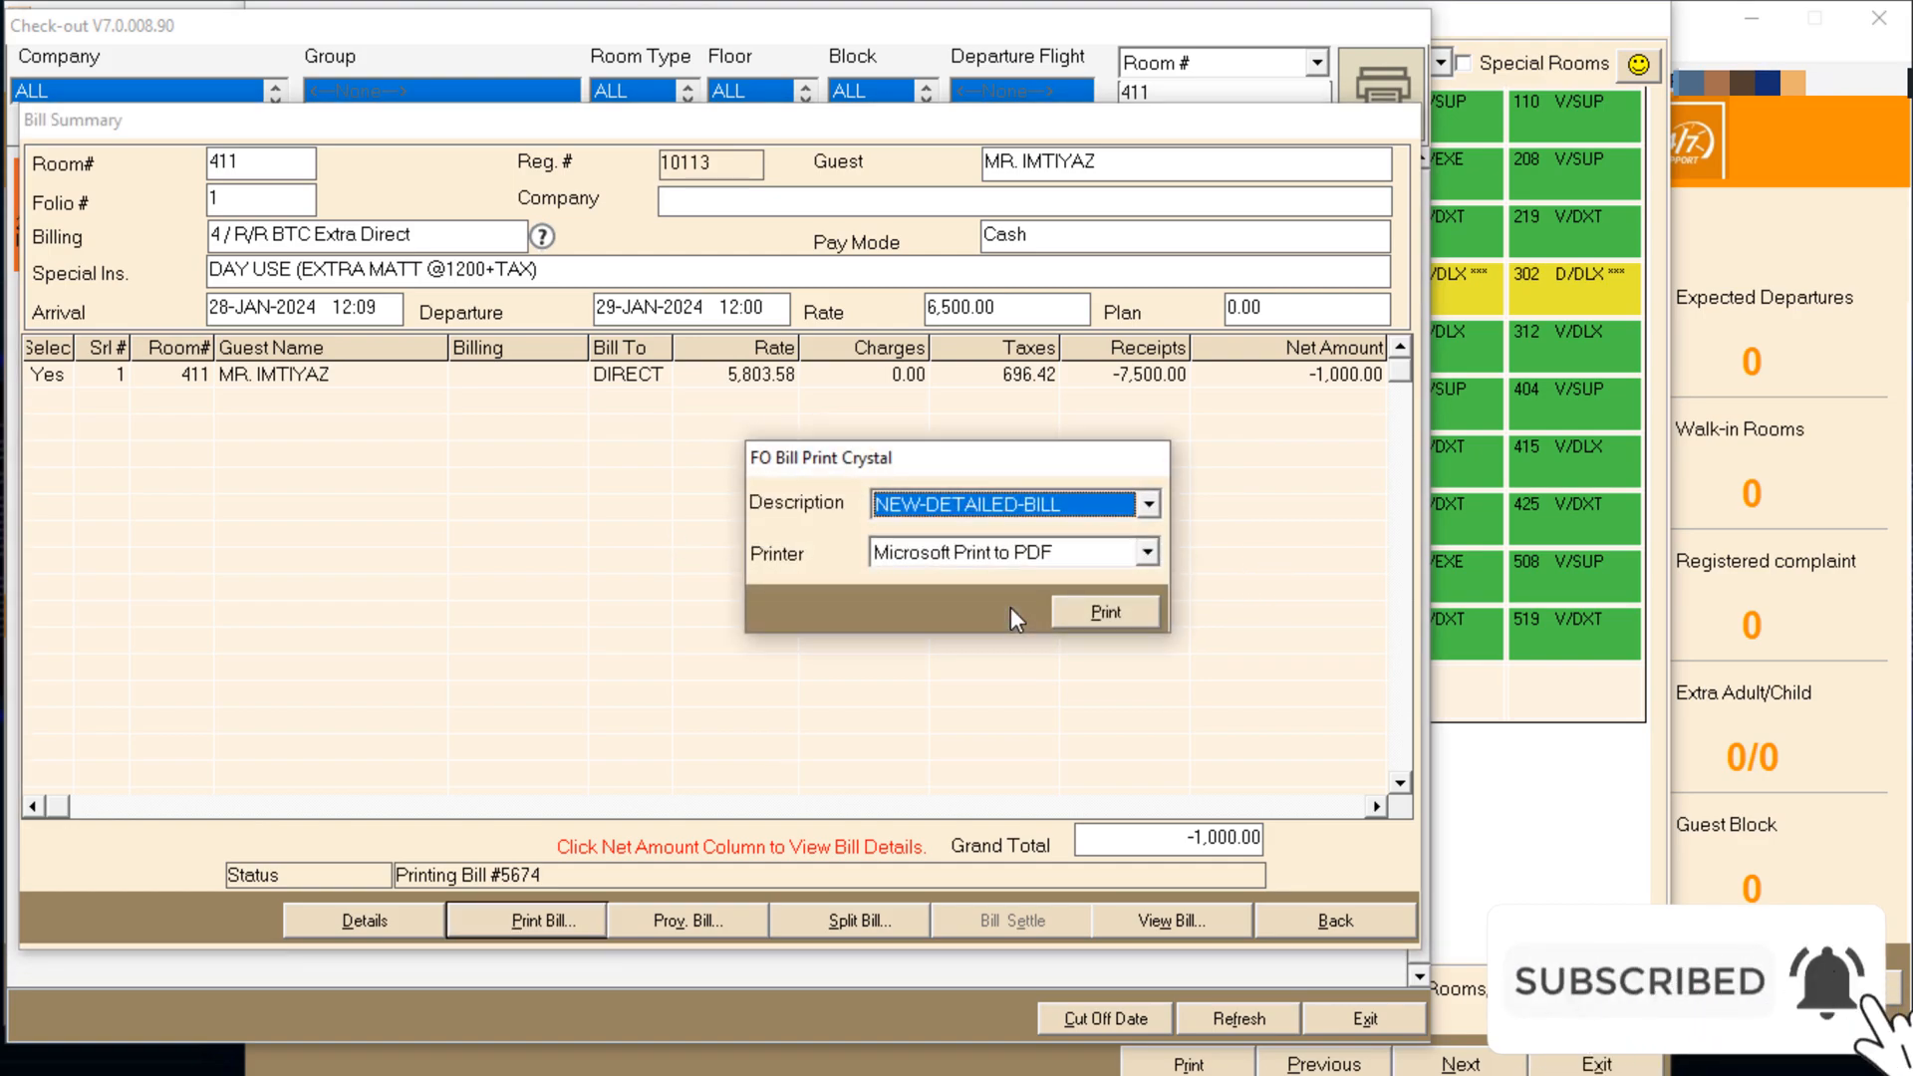
pyautogui.click(1123, 617)
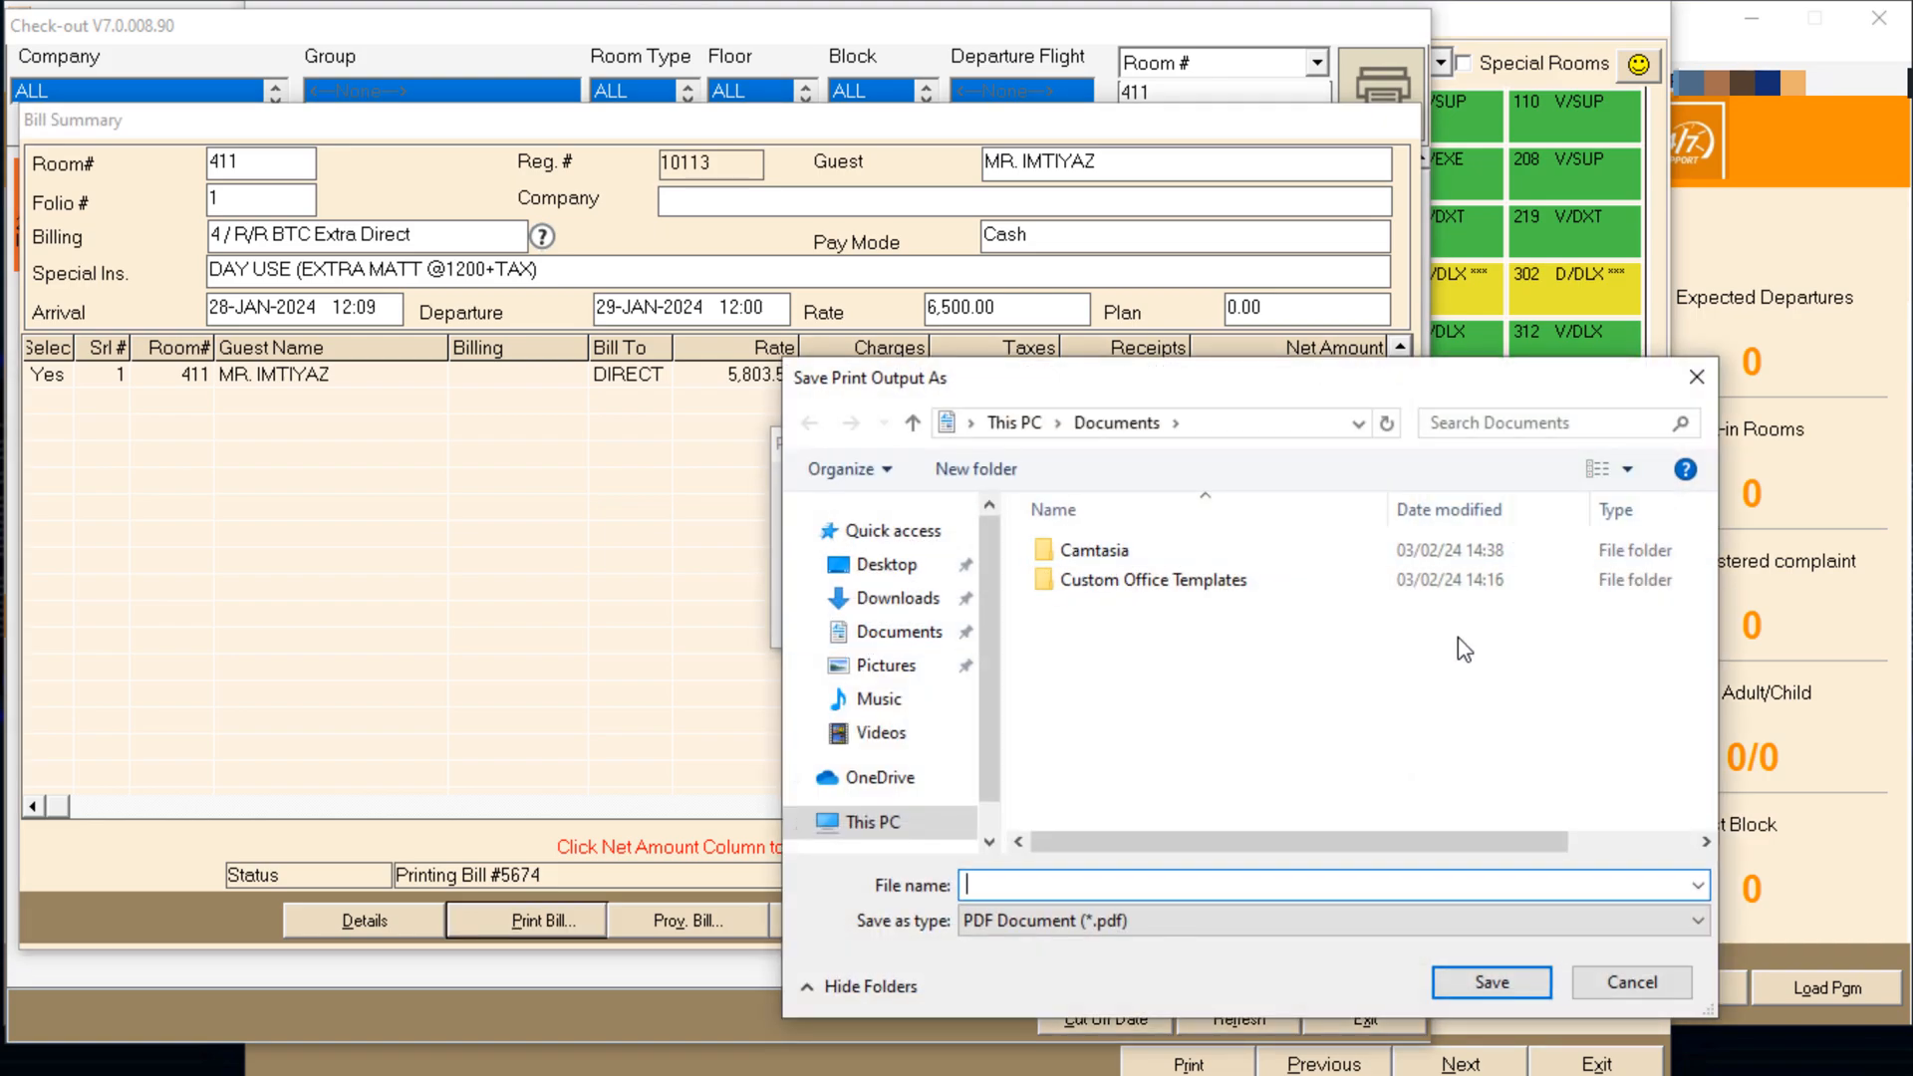
pyautogui.press('Escape')
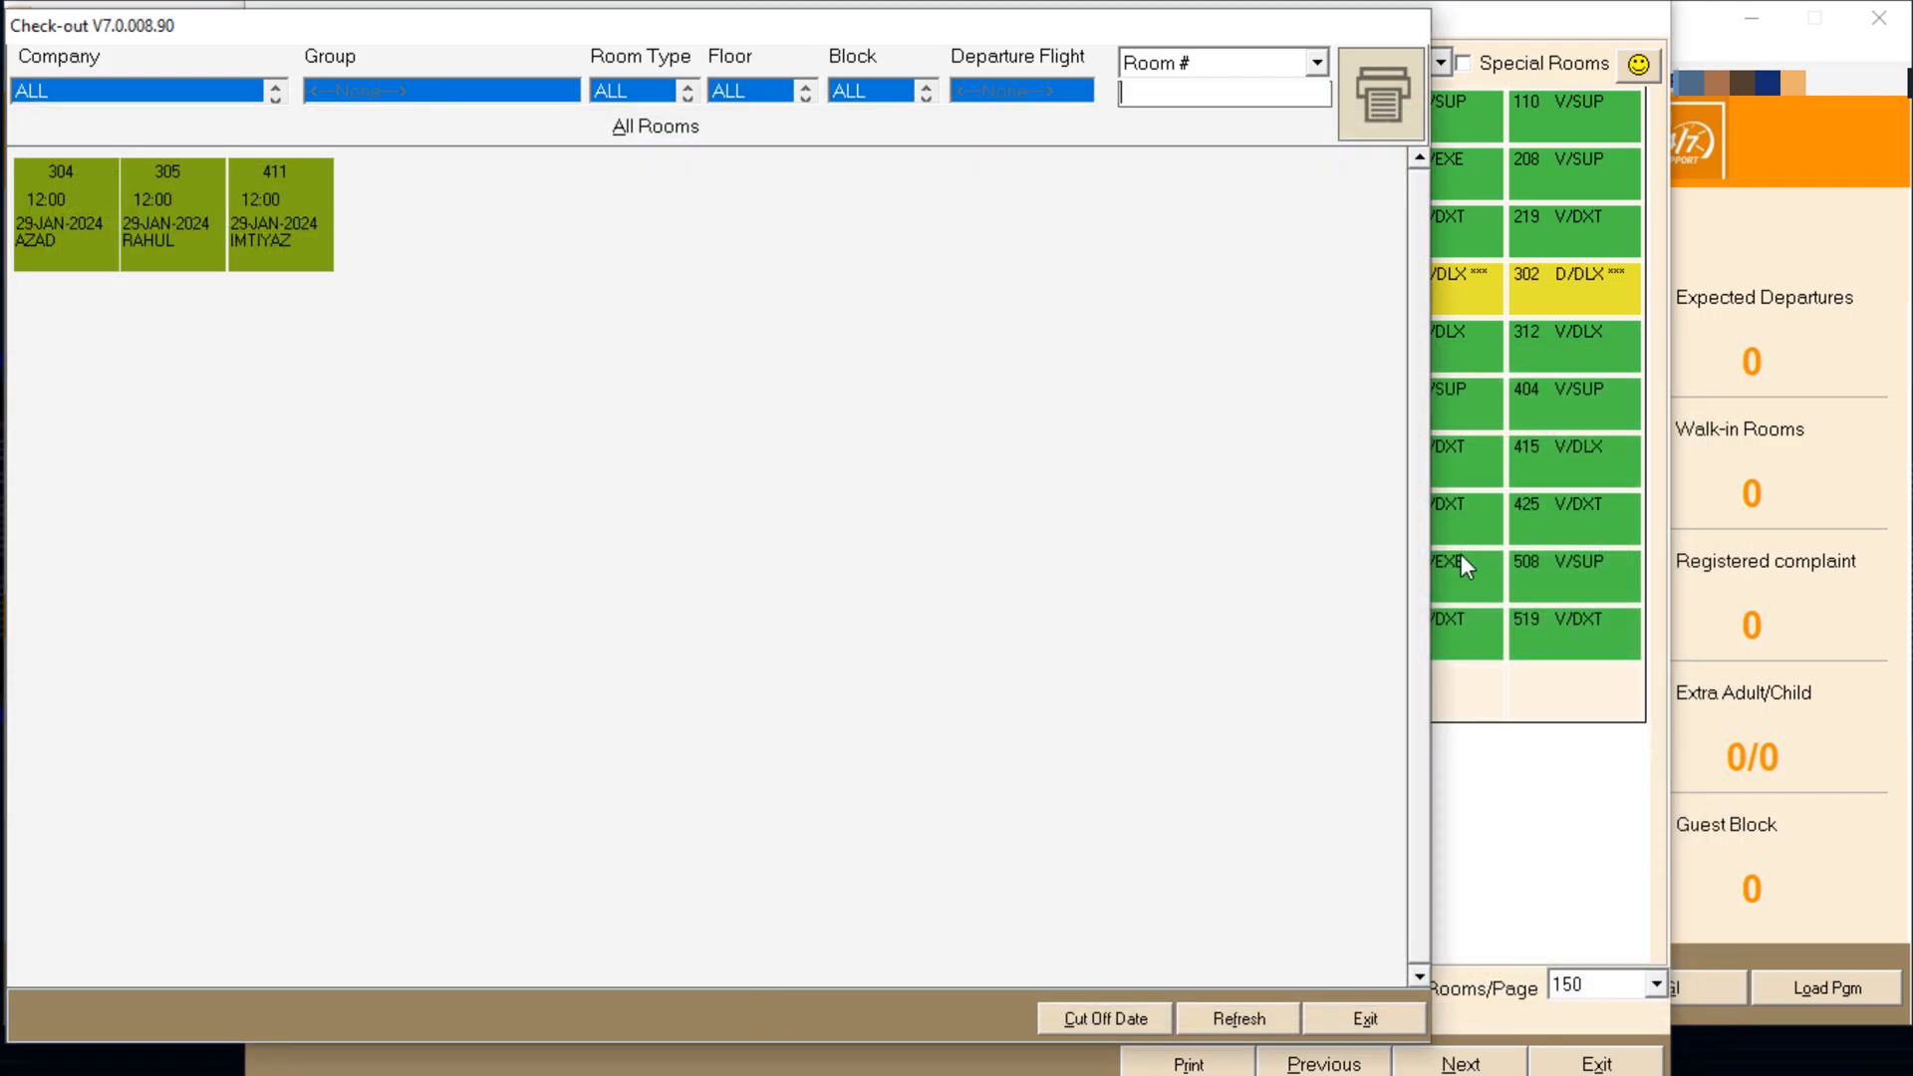
pyautogui.click(295, 208)
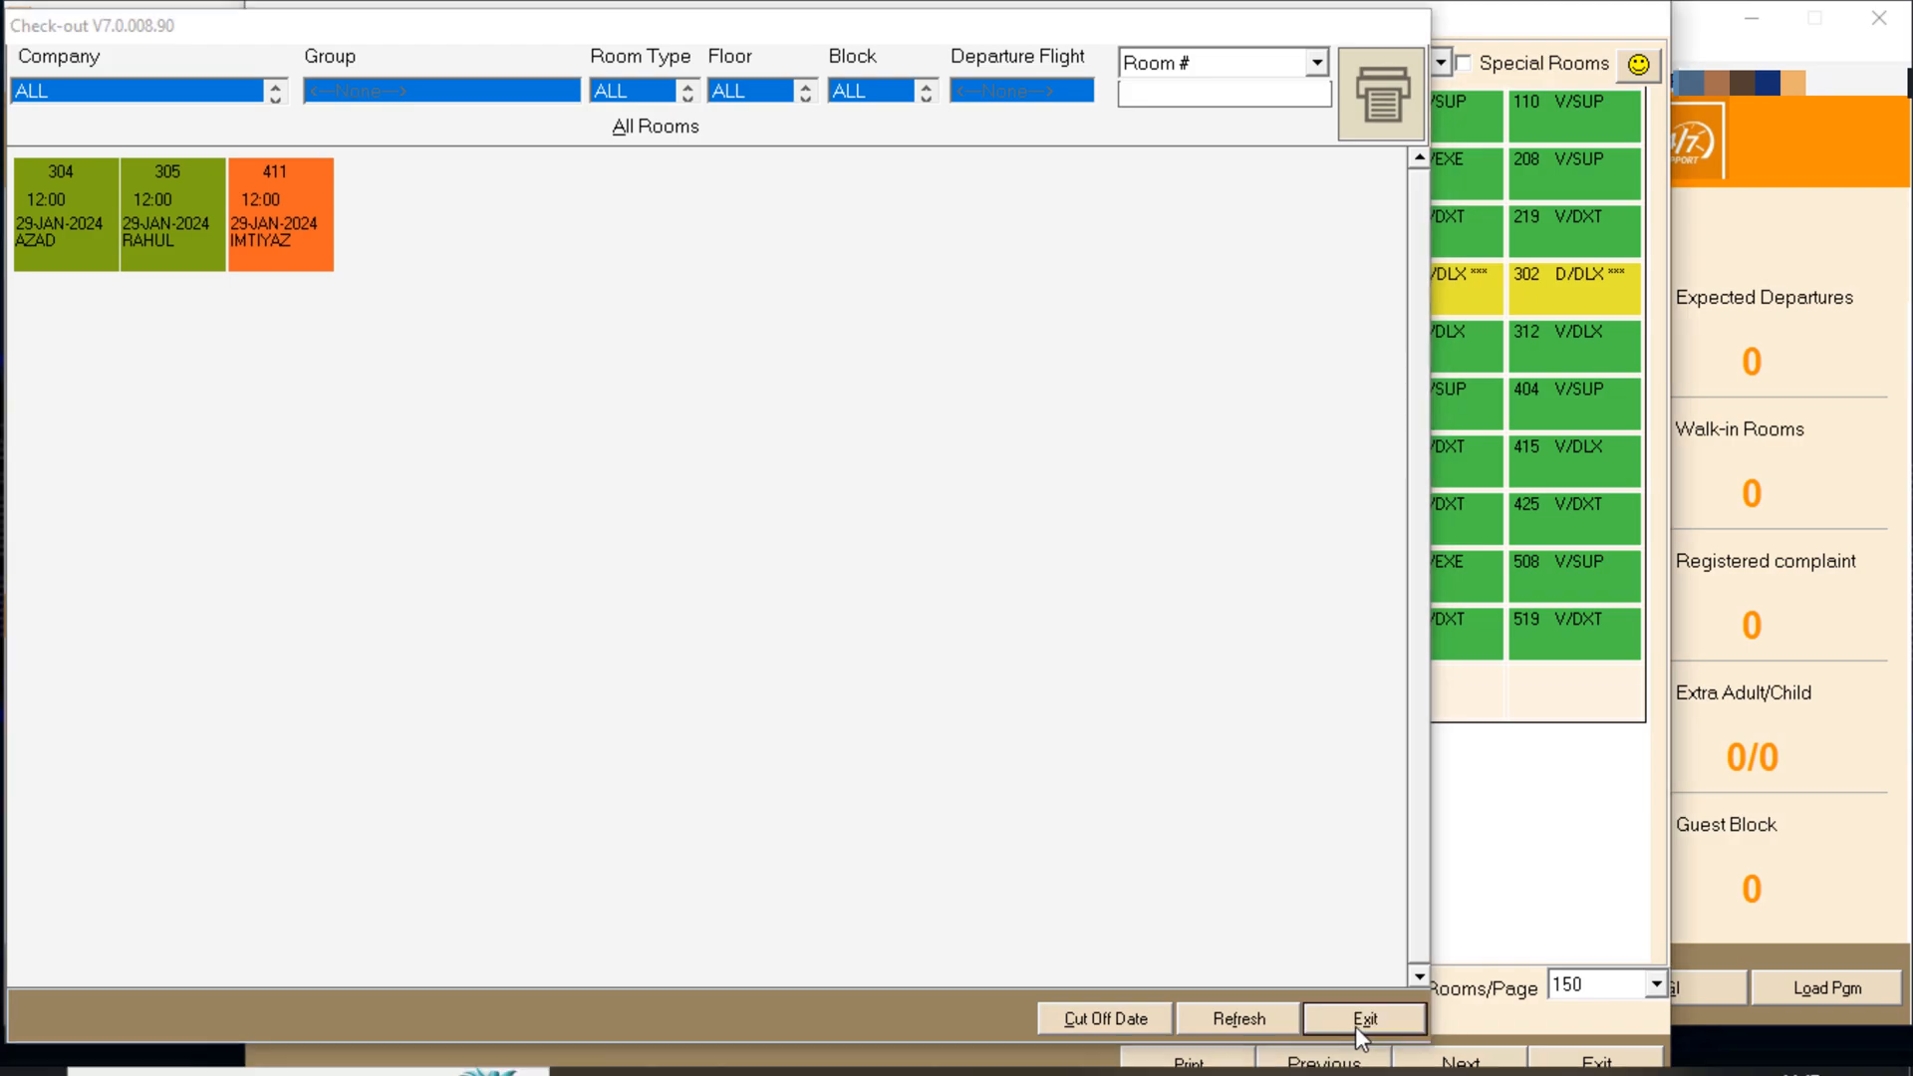
pyautogui.click(1365, 1018)
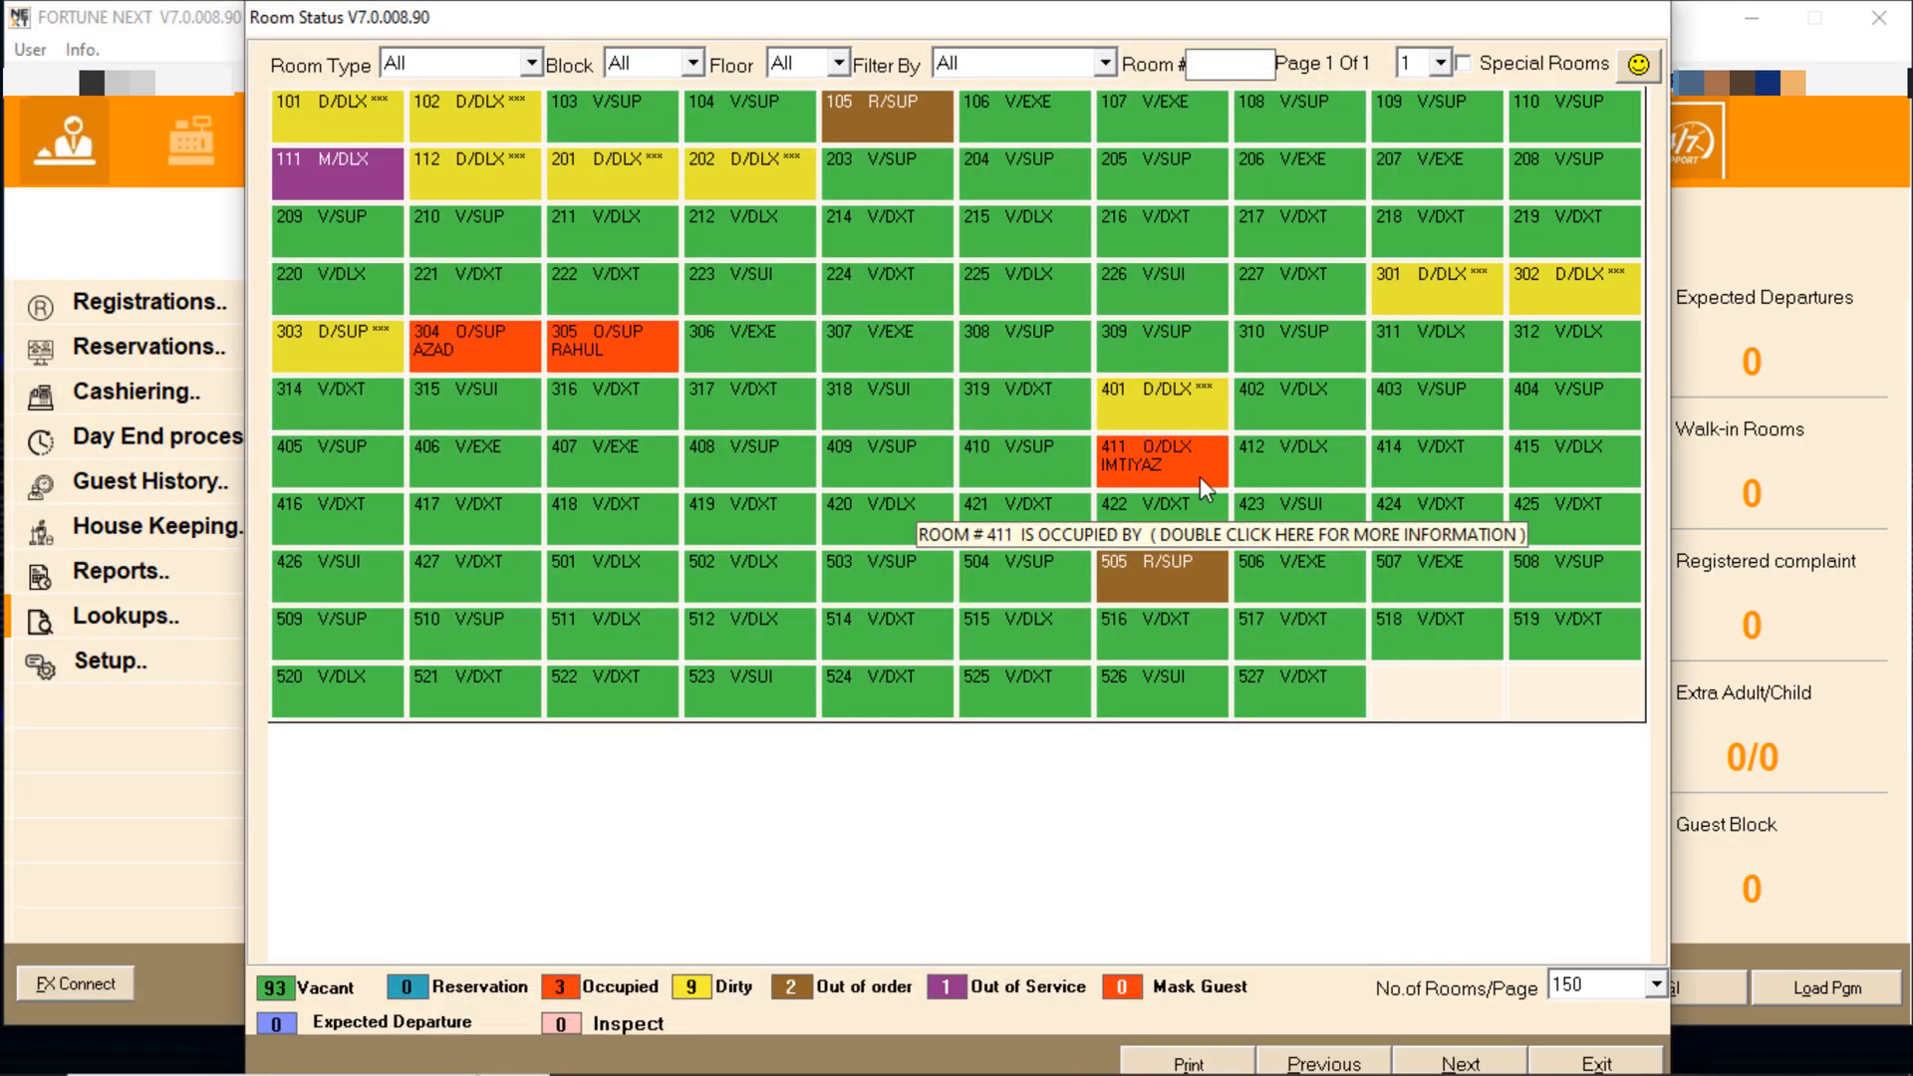
# Fill in a cash paidout for room 411 in INR with an amount of 1000 and ROOM ADVANCE as the particulars
pyautogui.rightClick(1151, 459)
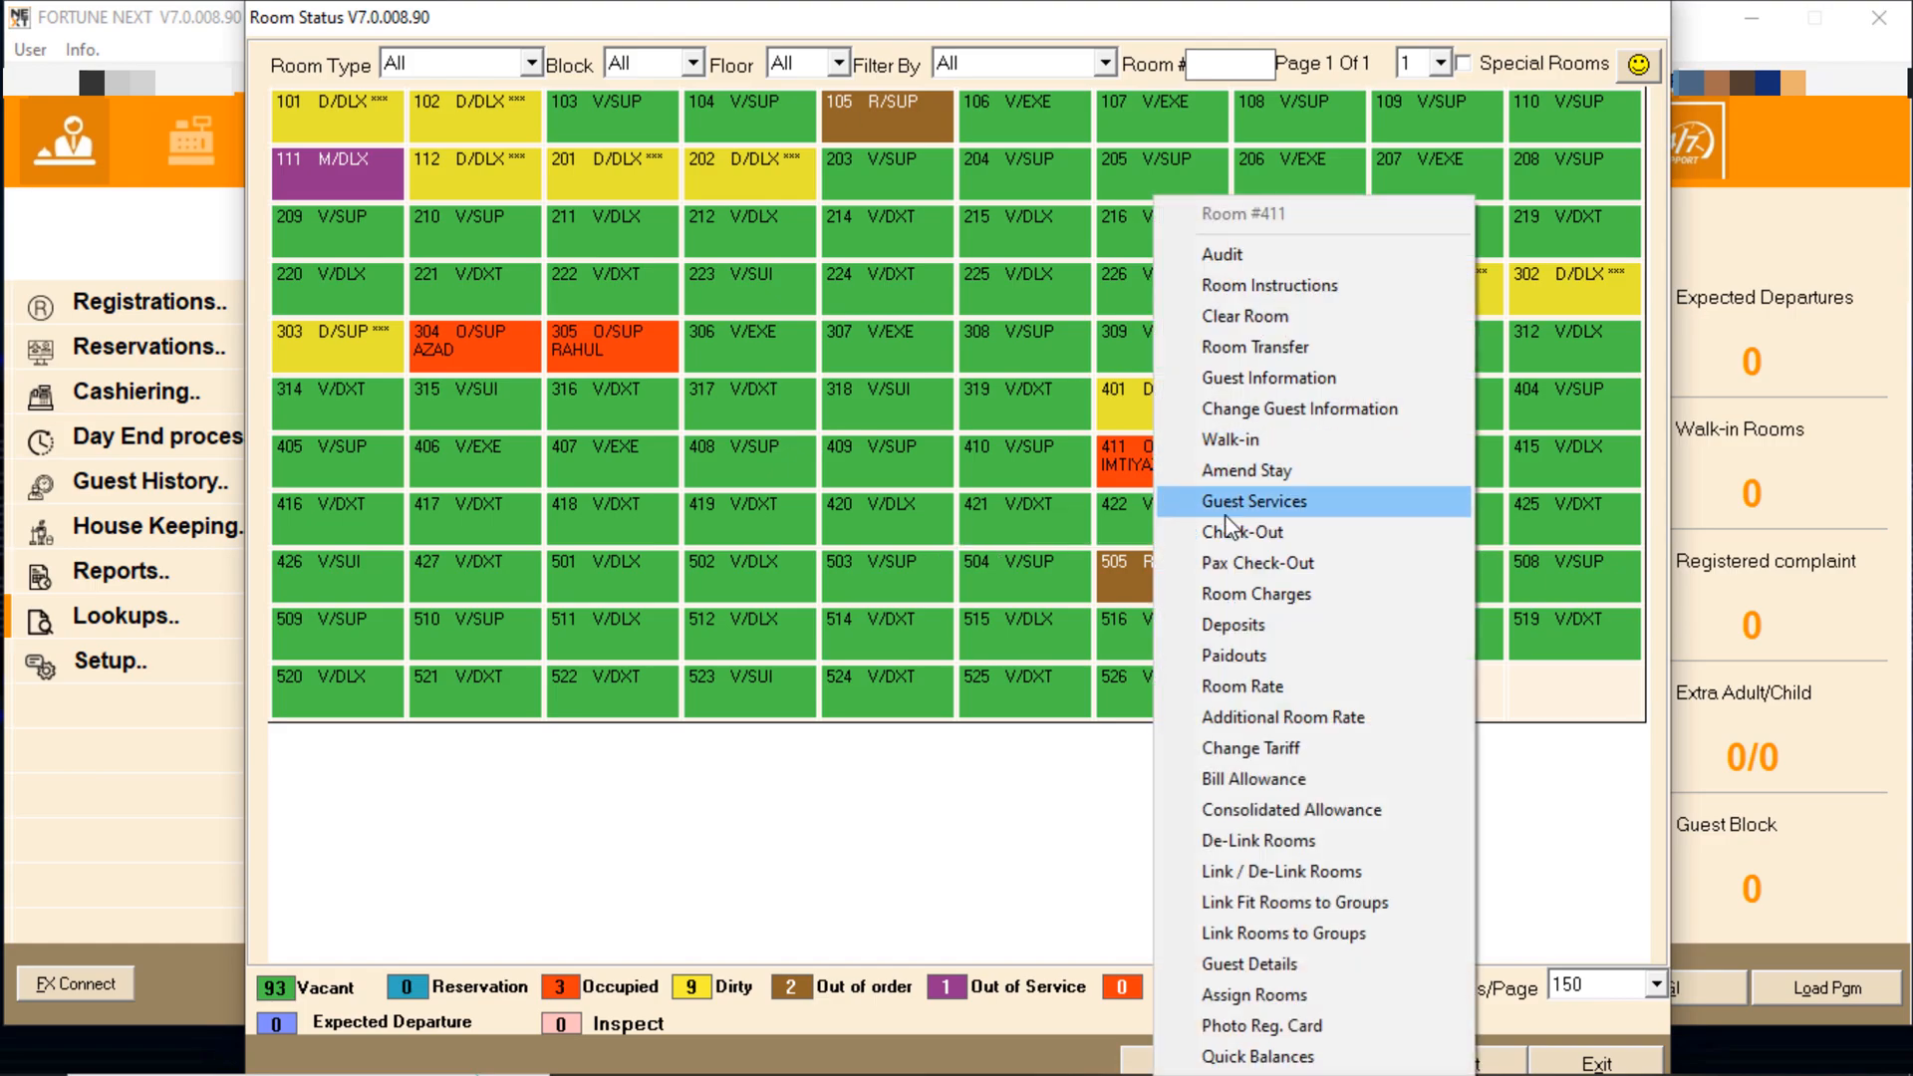
pyautogui.click(1247, 660)
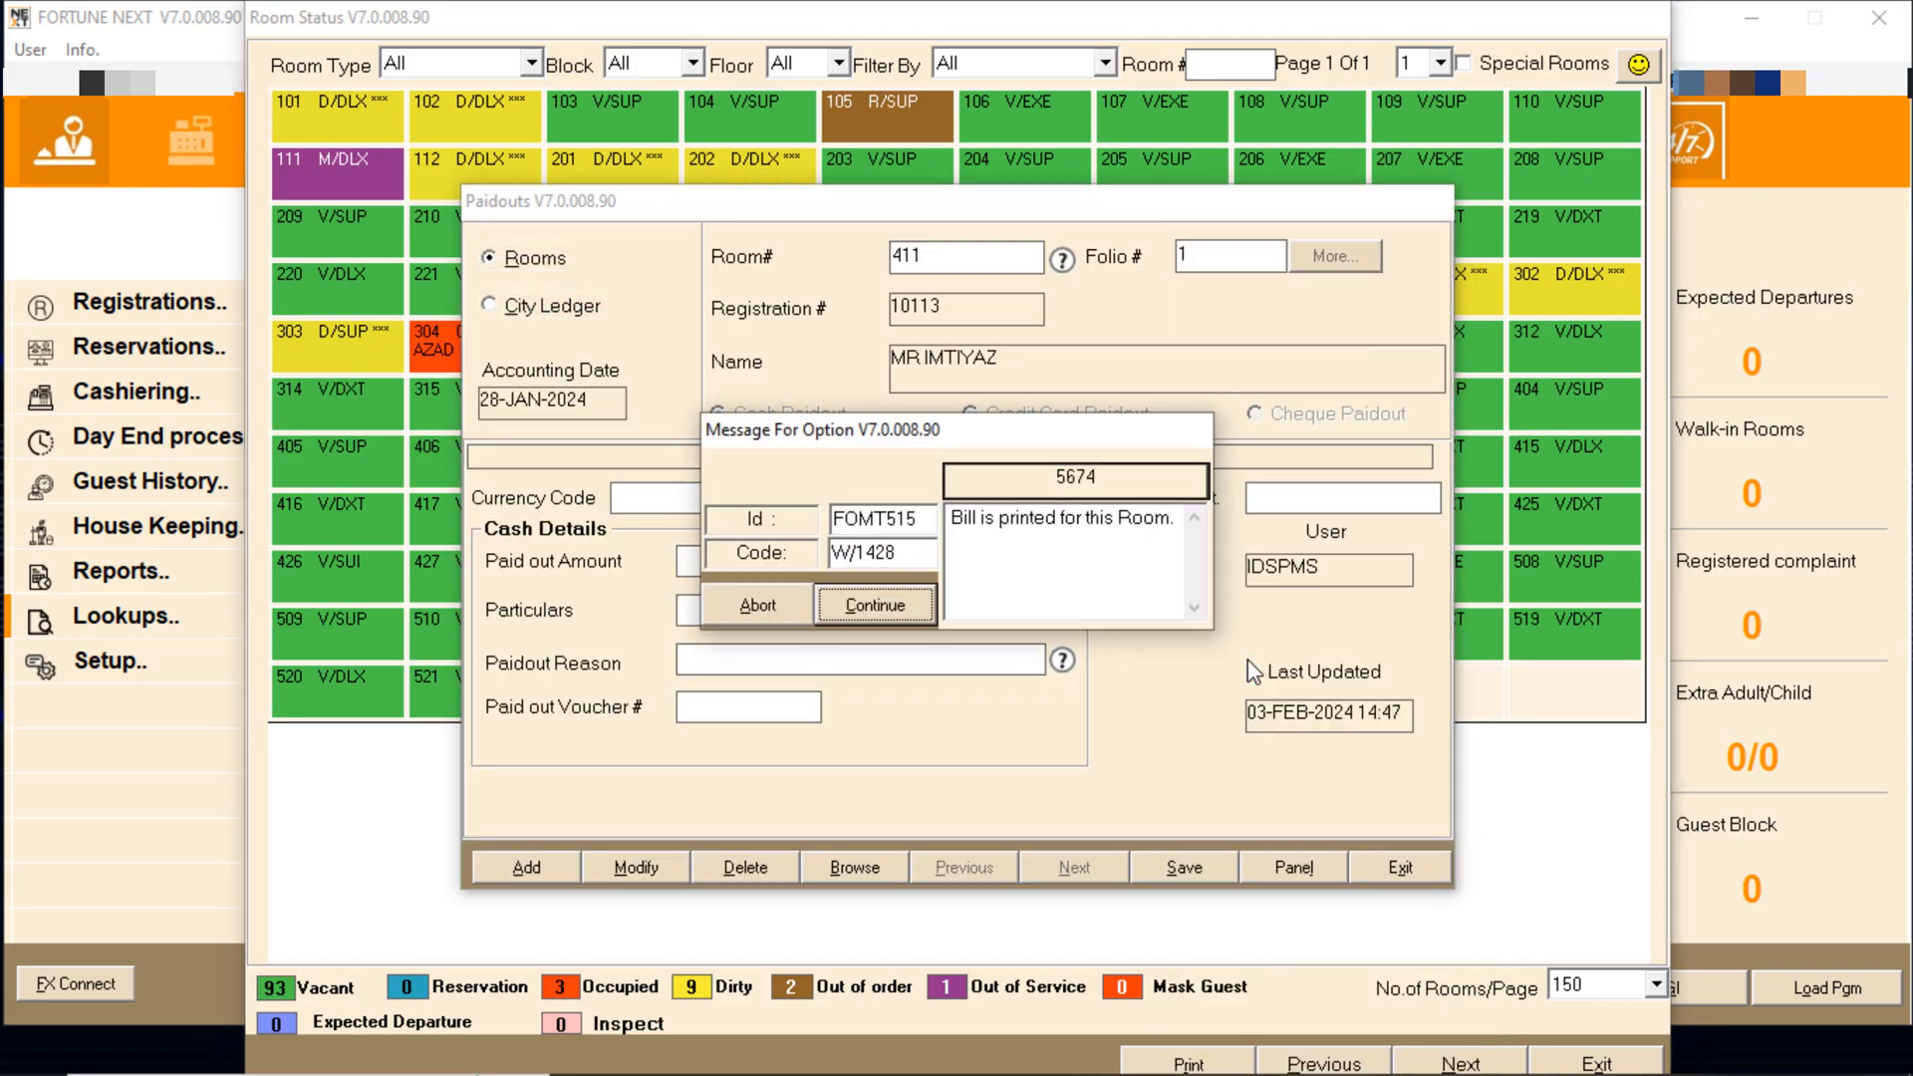
pyautogui.click(904, 606)
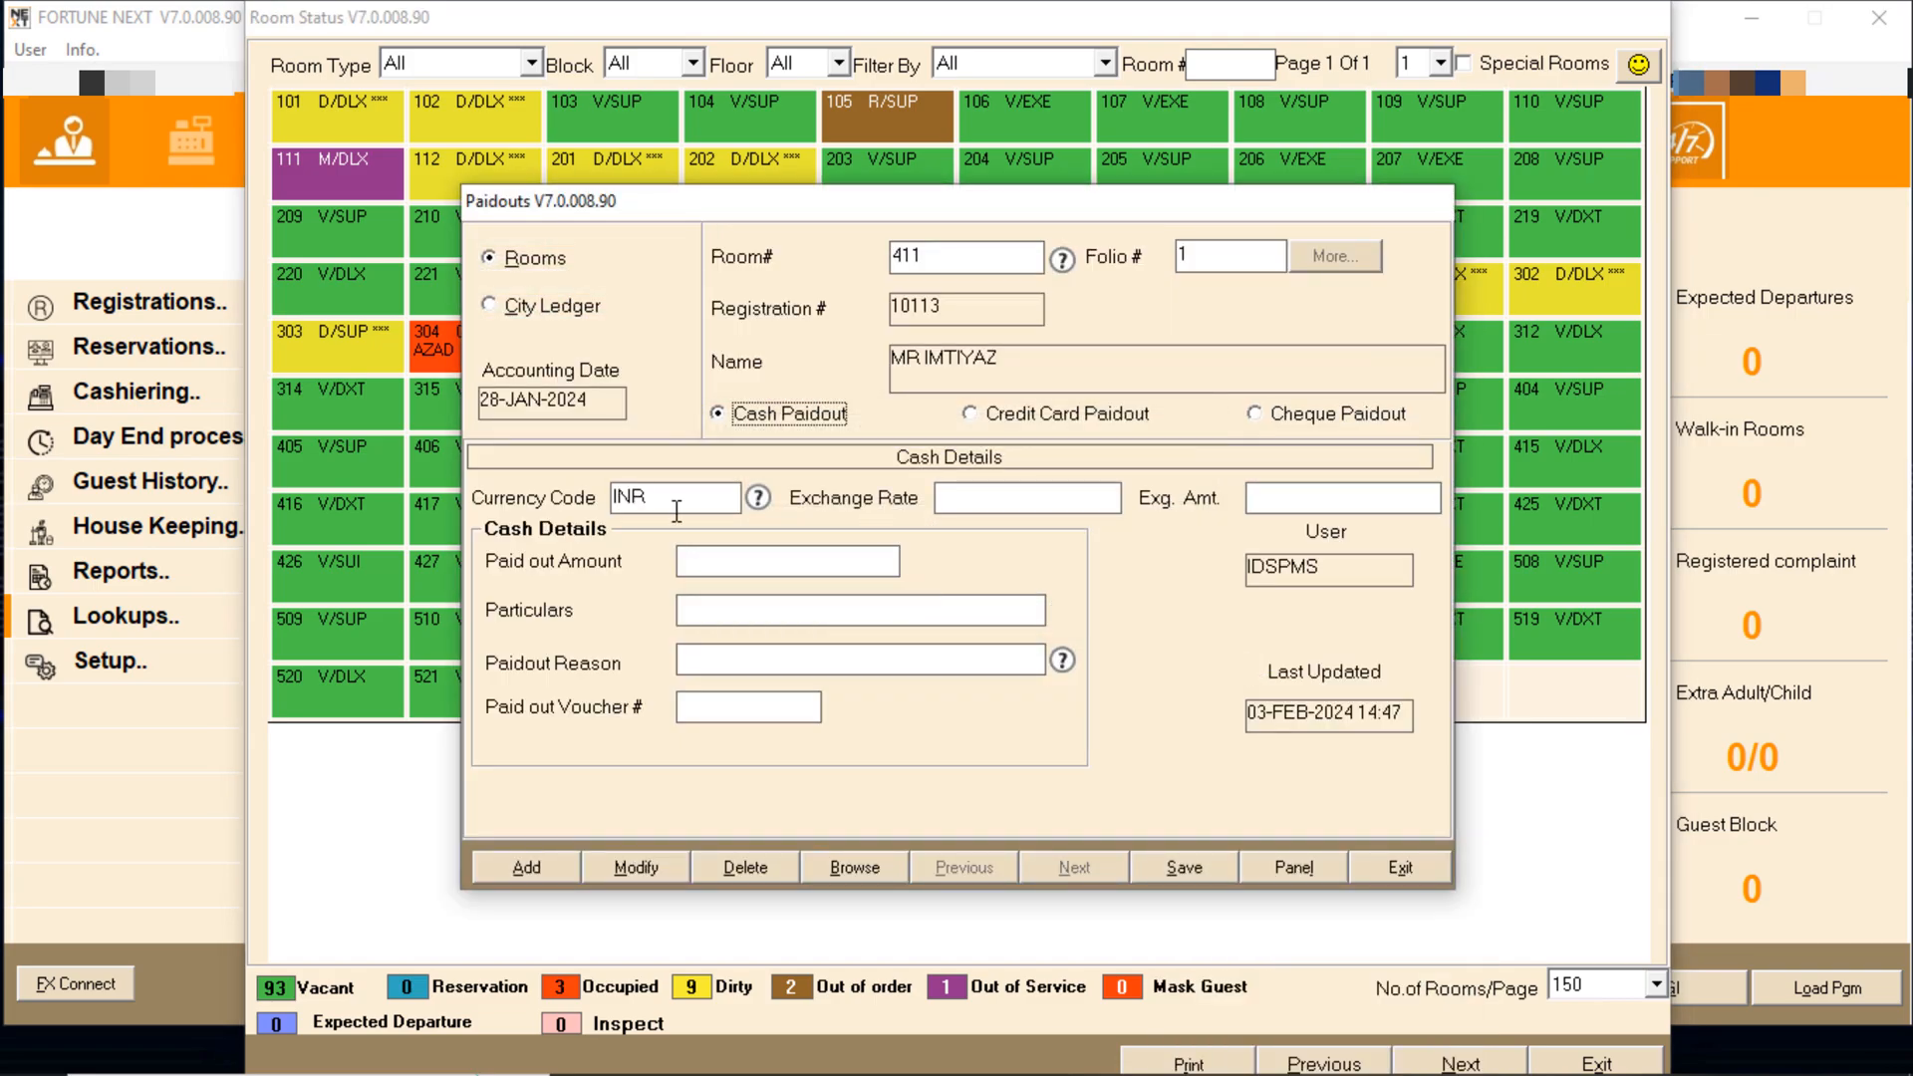
pyautogui.click(729, 501)
pyautogui.press('Tab')
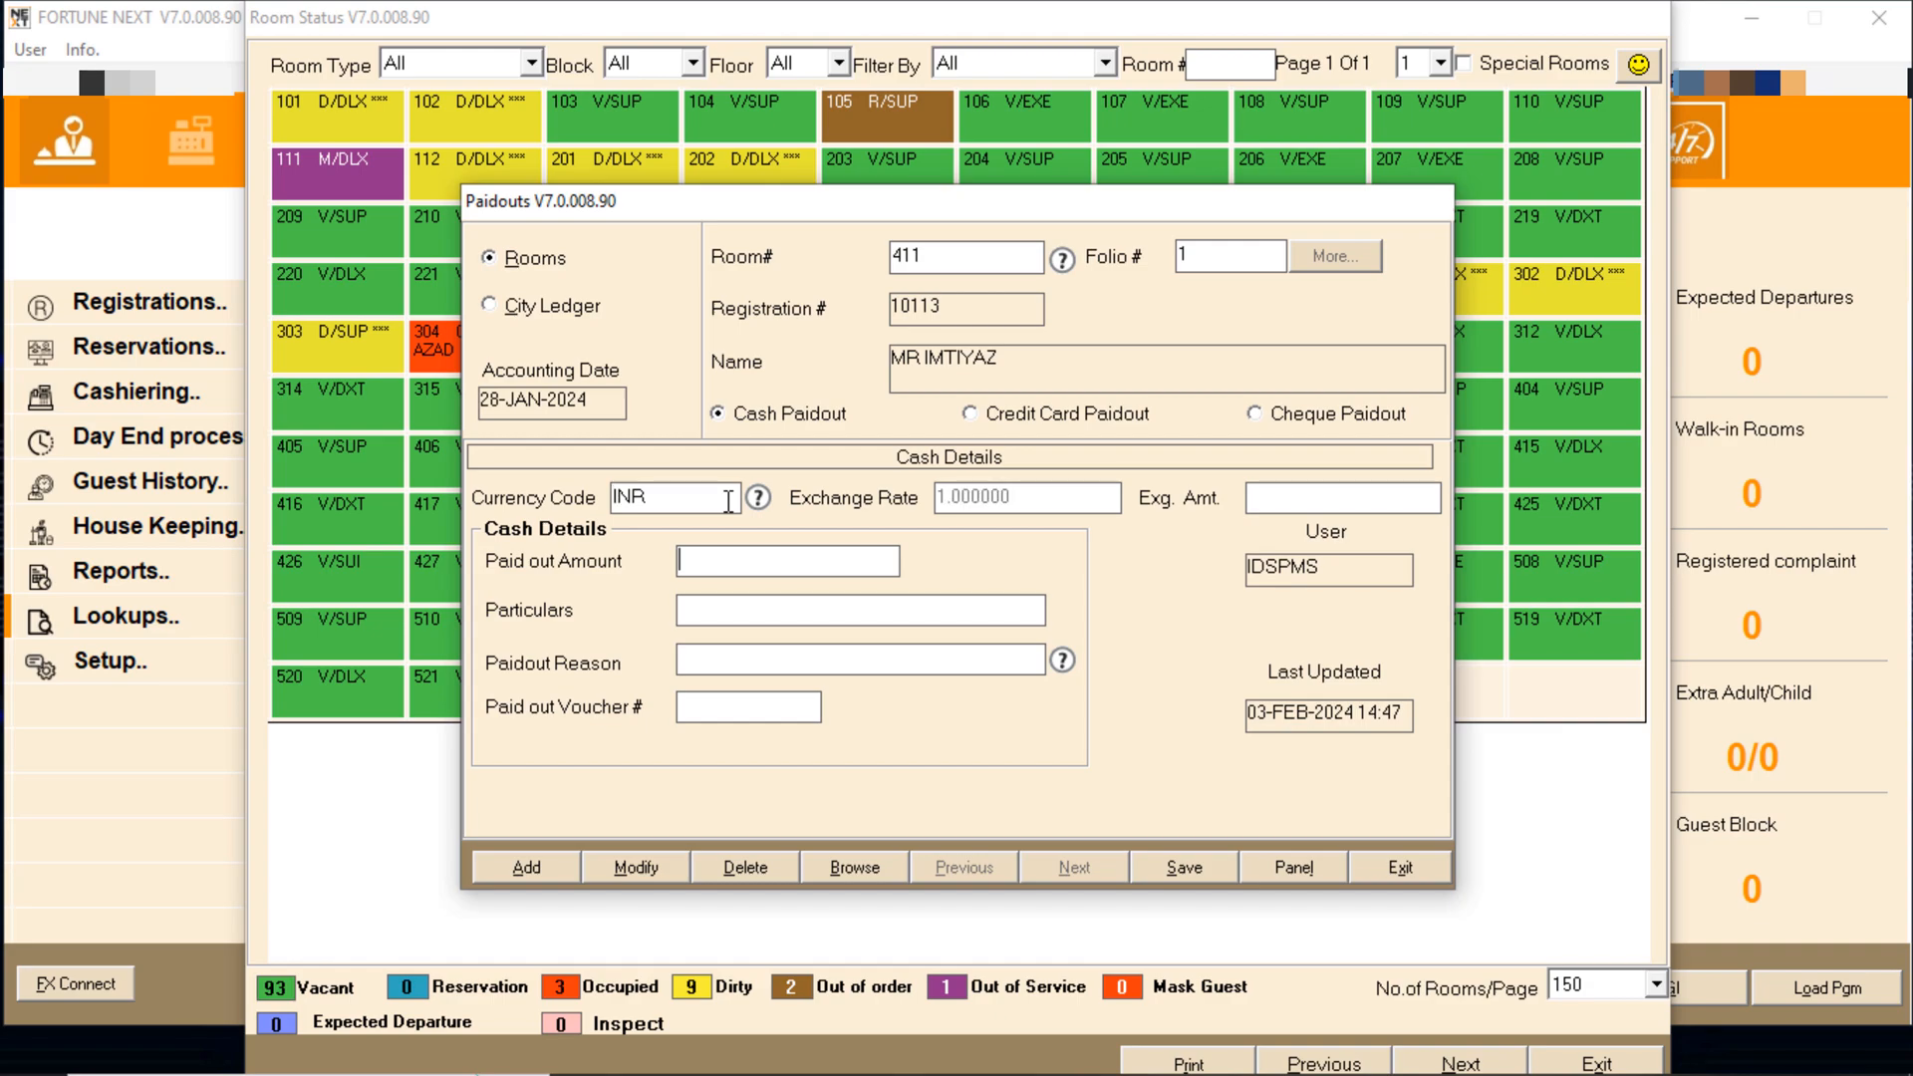
pyautogui.write('1000')
pyautogui.press('Tab')
pyautogui.write('ROOM ADVANCE')
pyautogui.press('Tab')
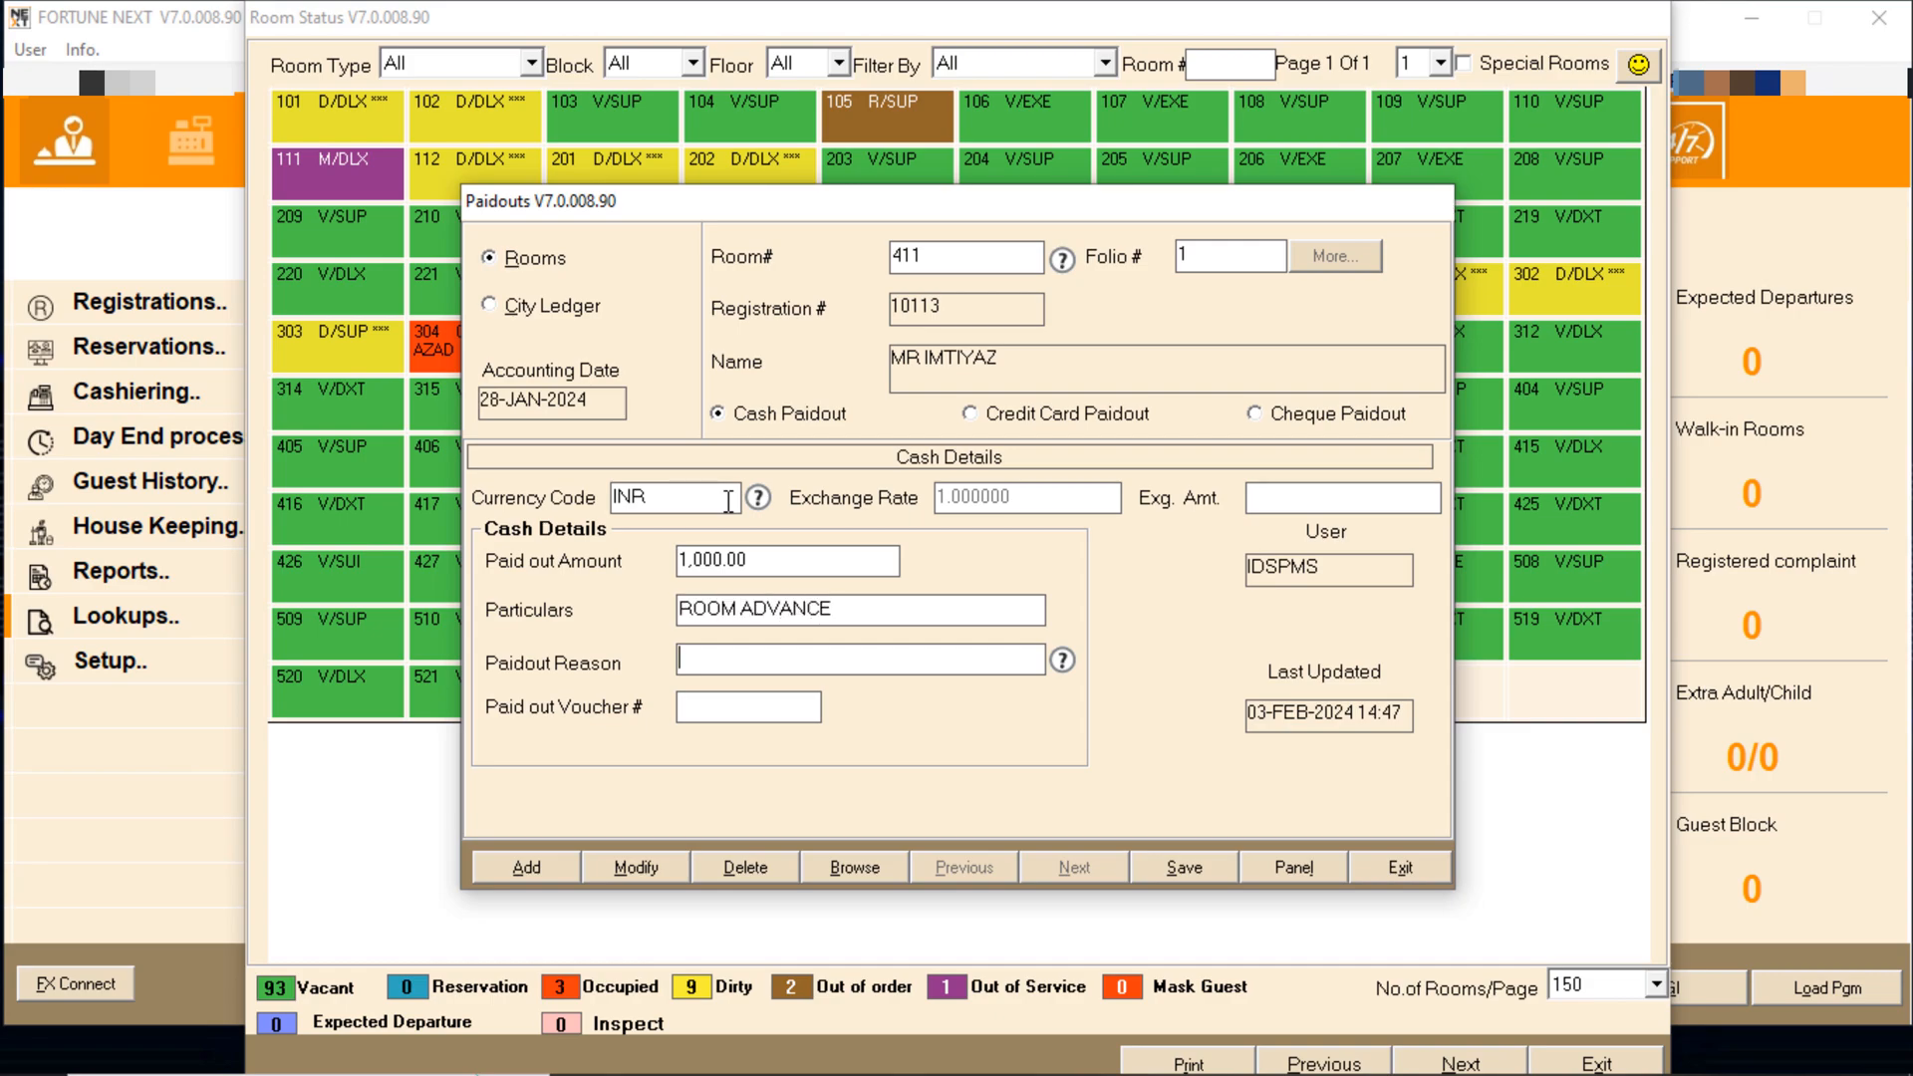
# Save the paidout with the reason GUEST GIVEN EXCESS AMOUNT, decline printing the voucher, and close the paidouts
pyautogui.press('F1')
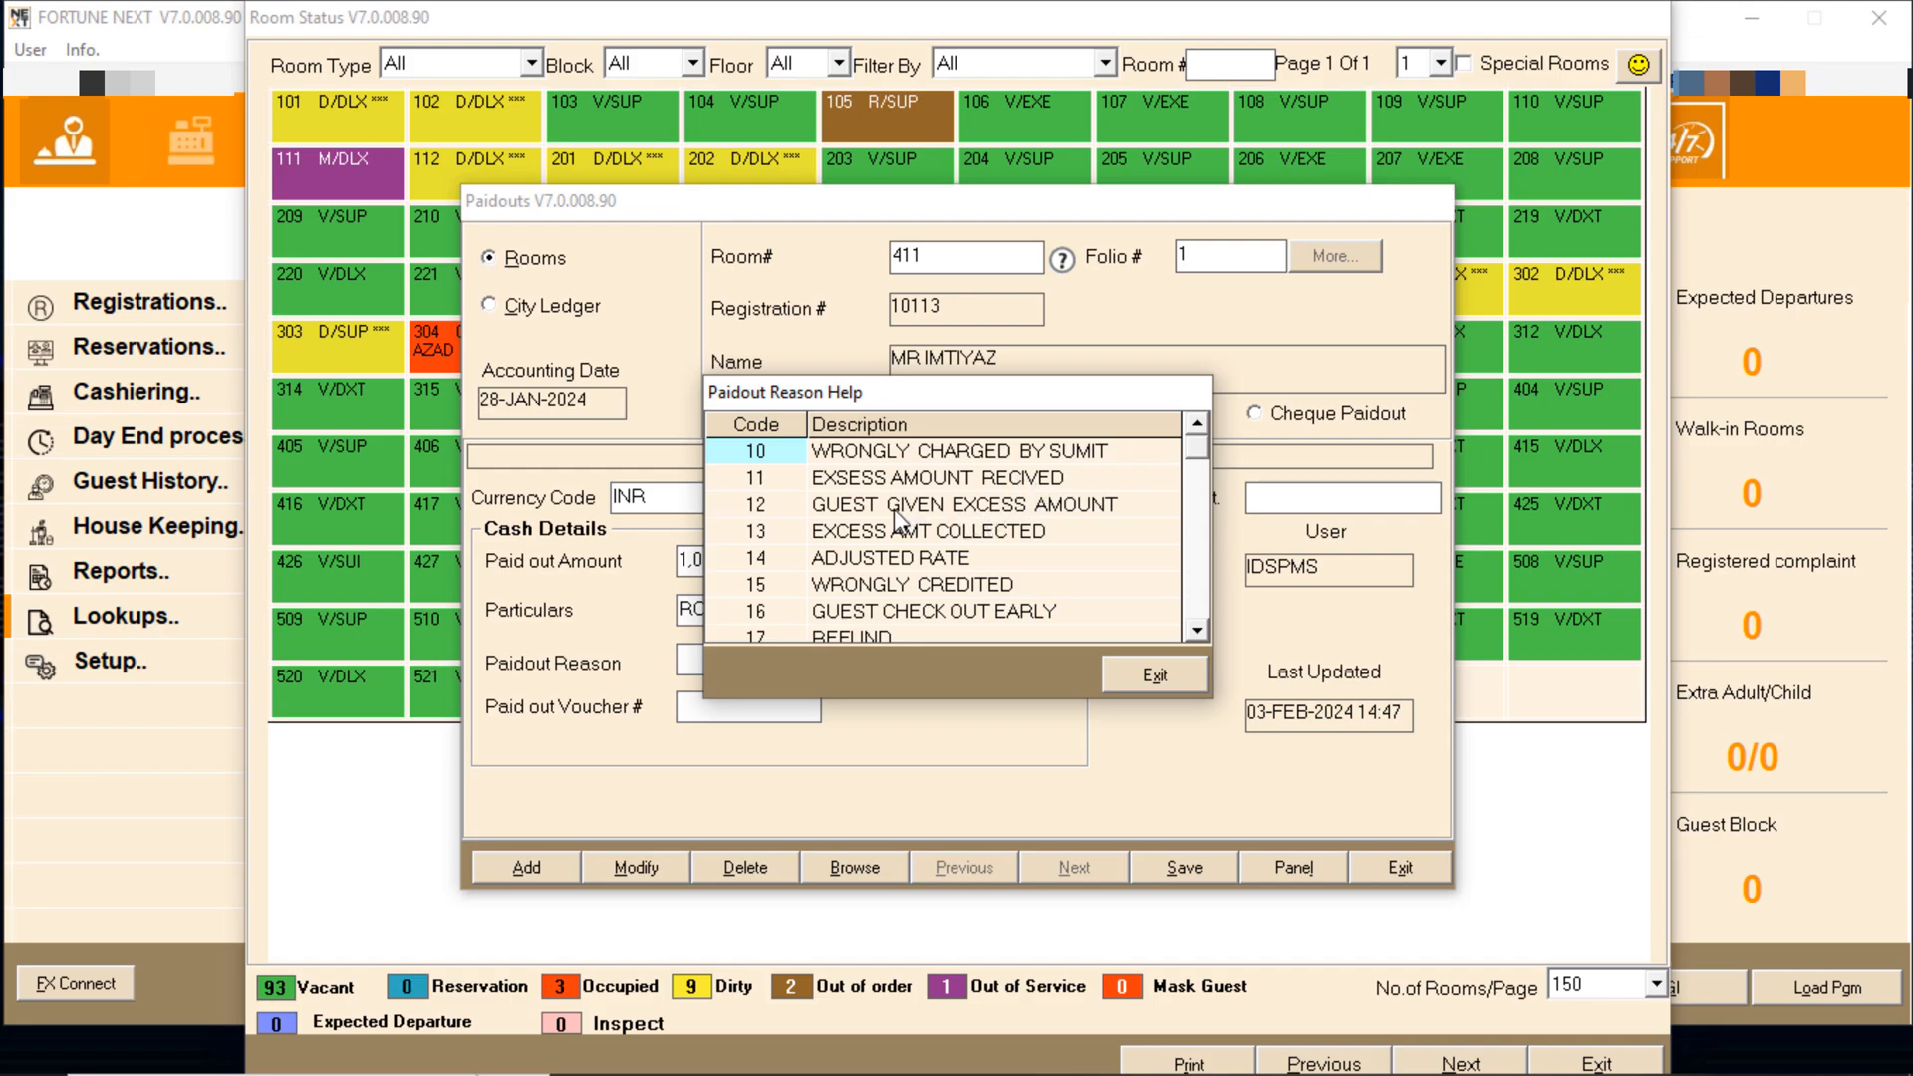
pyautogui.doubleClick(1049, 505)
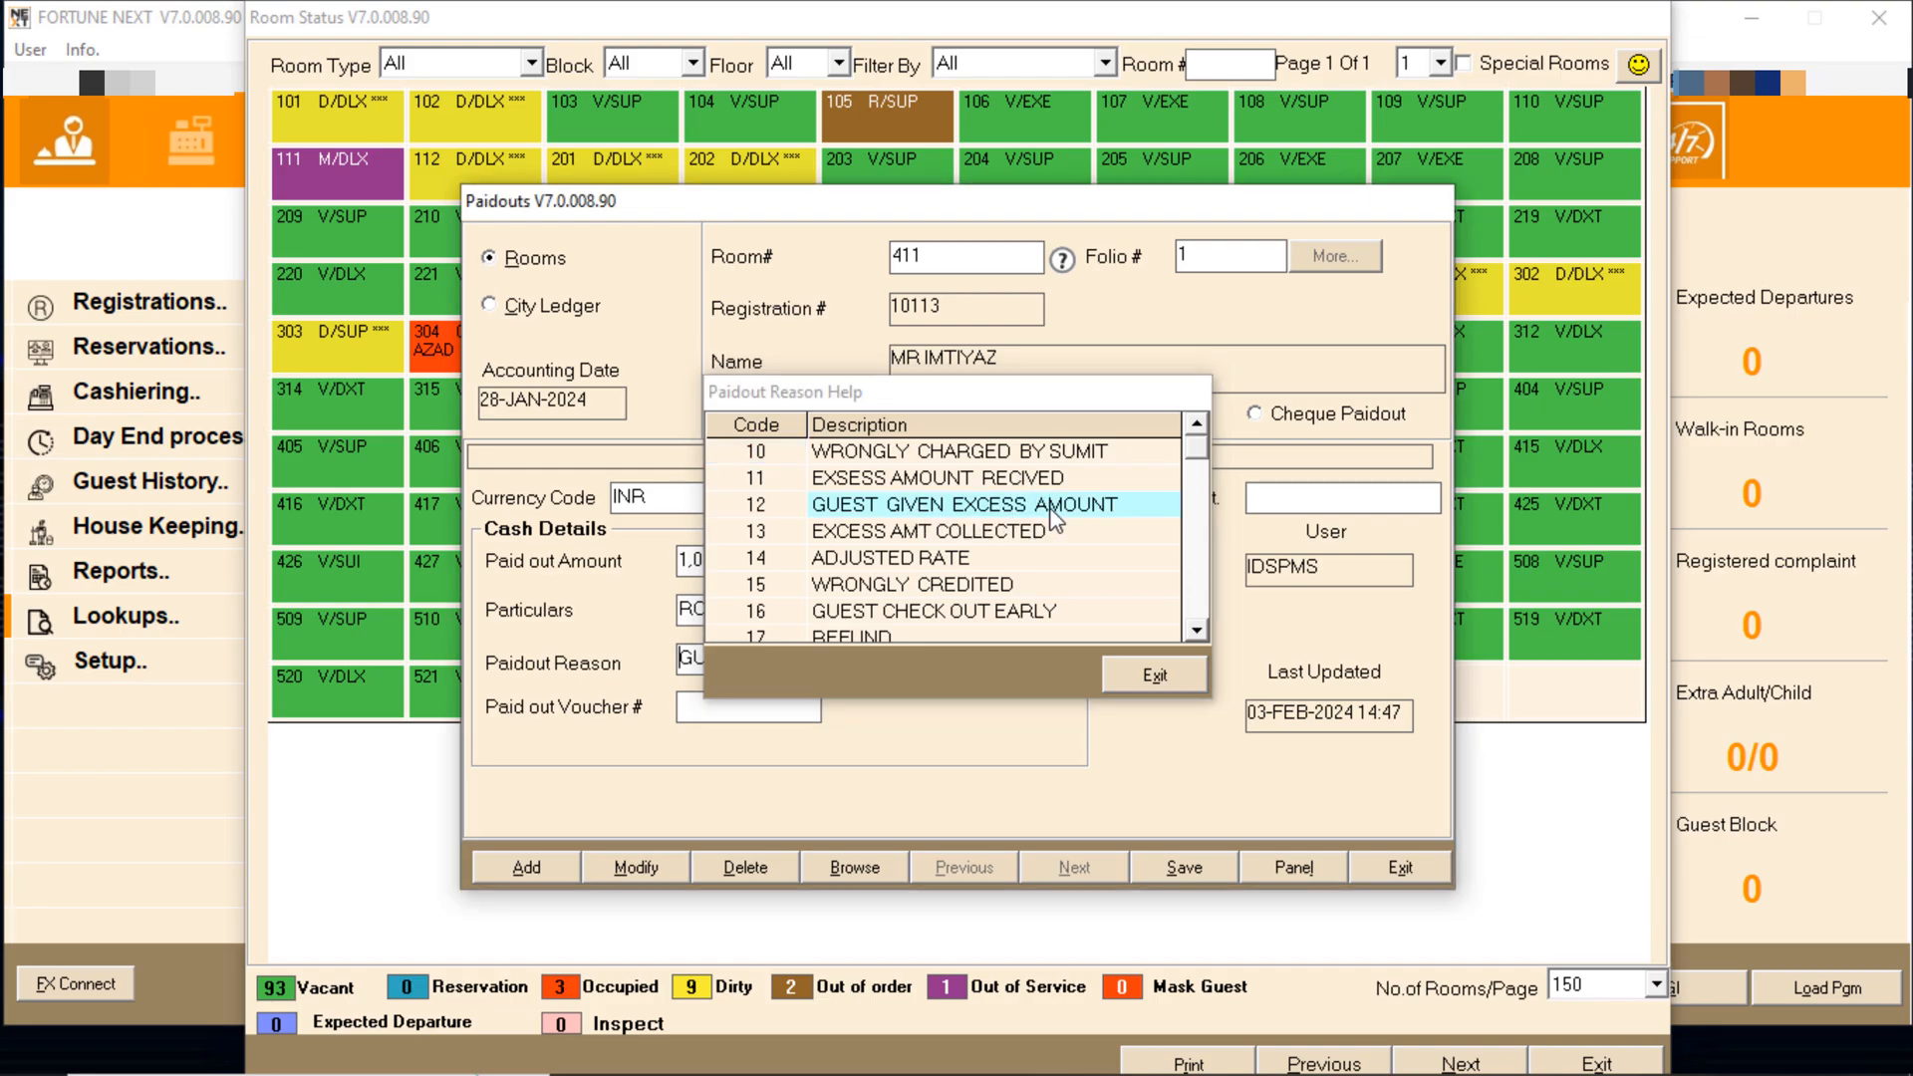
pyautogui.hotkey('alt', 's')
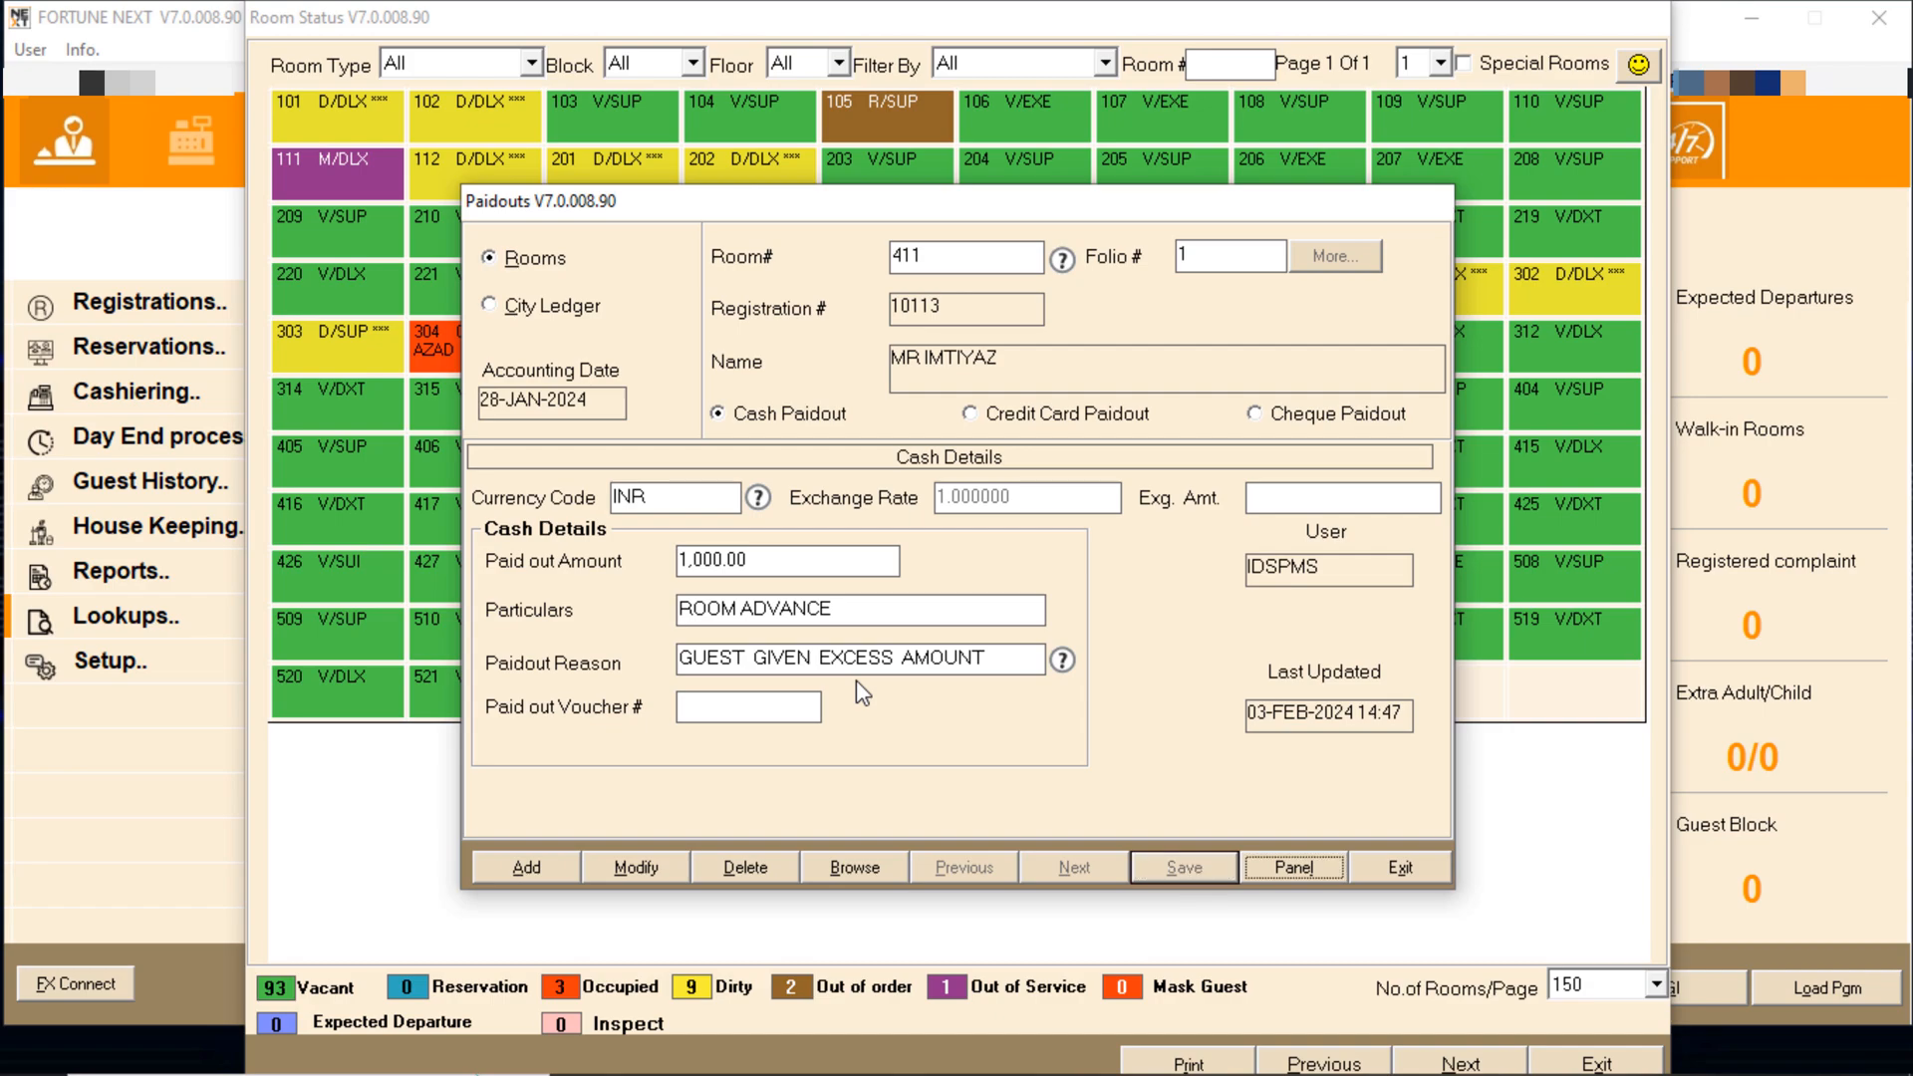
pyautogui.click(875, 603)
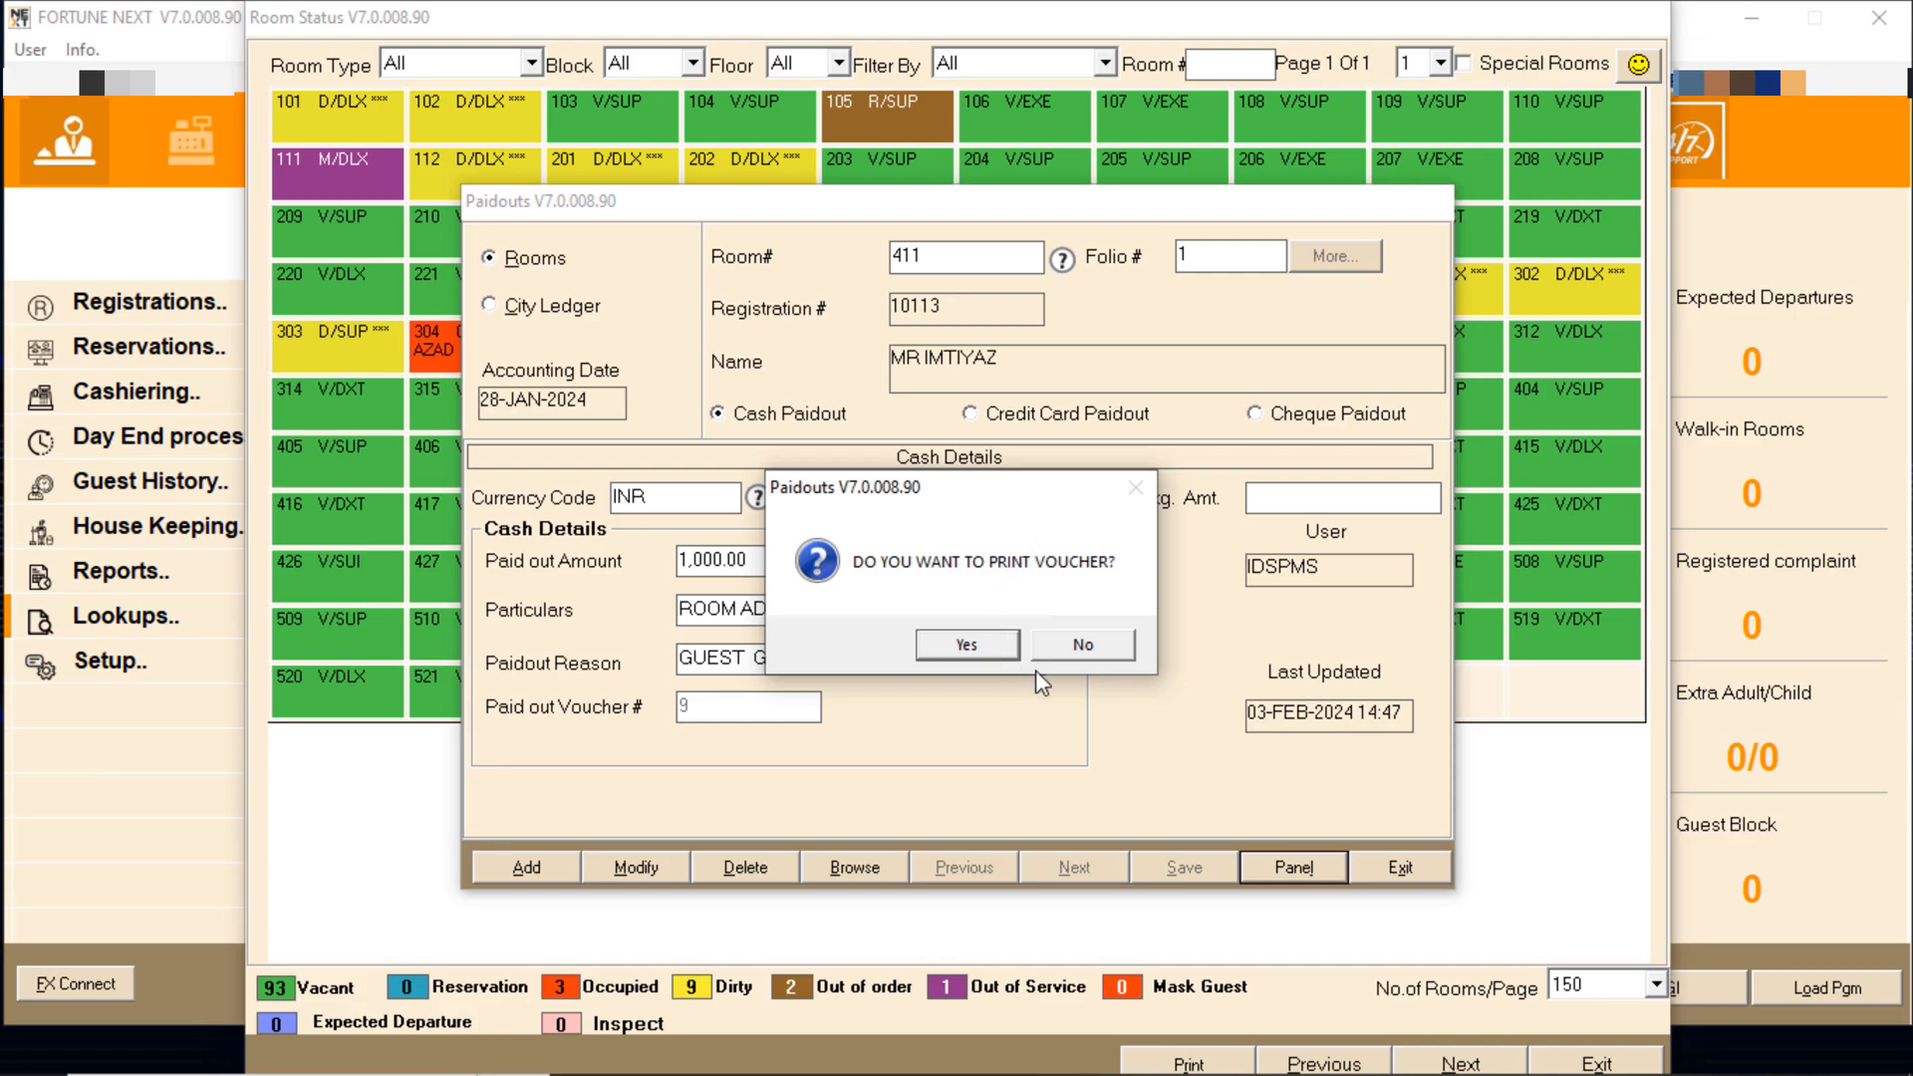
pyautogui.click(1107, 649)
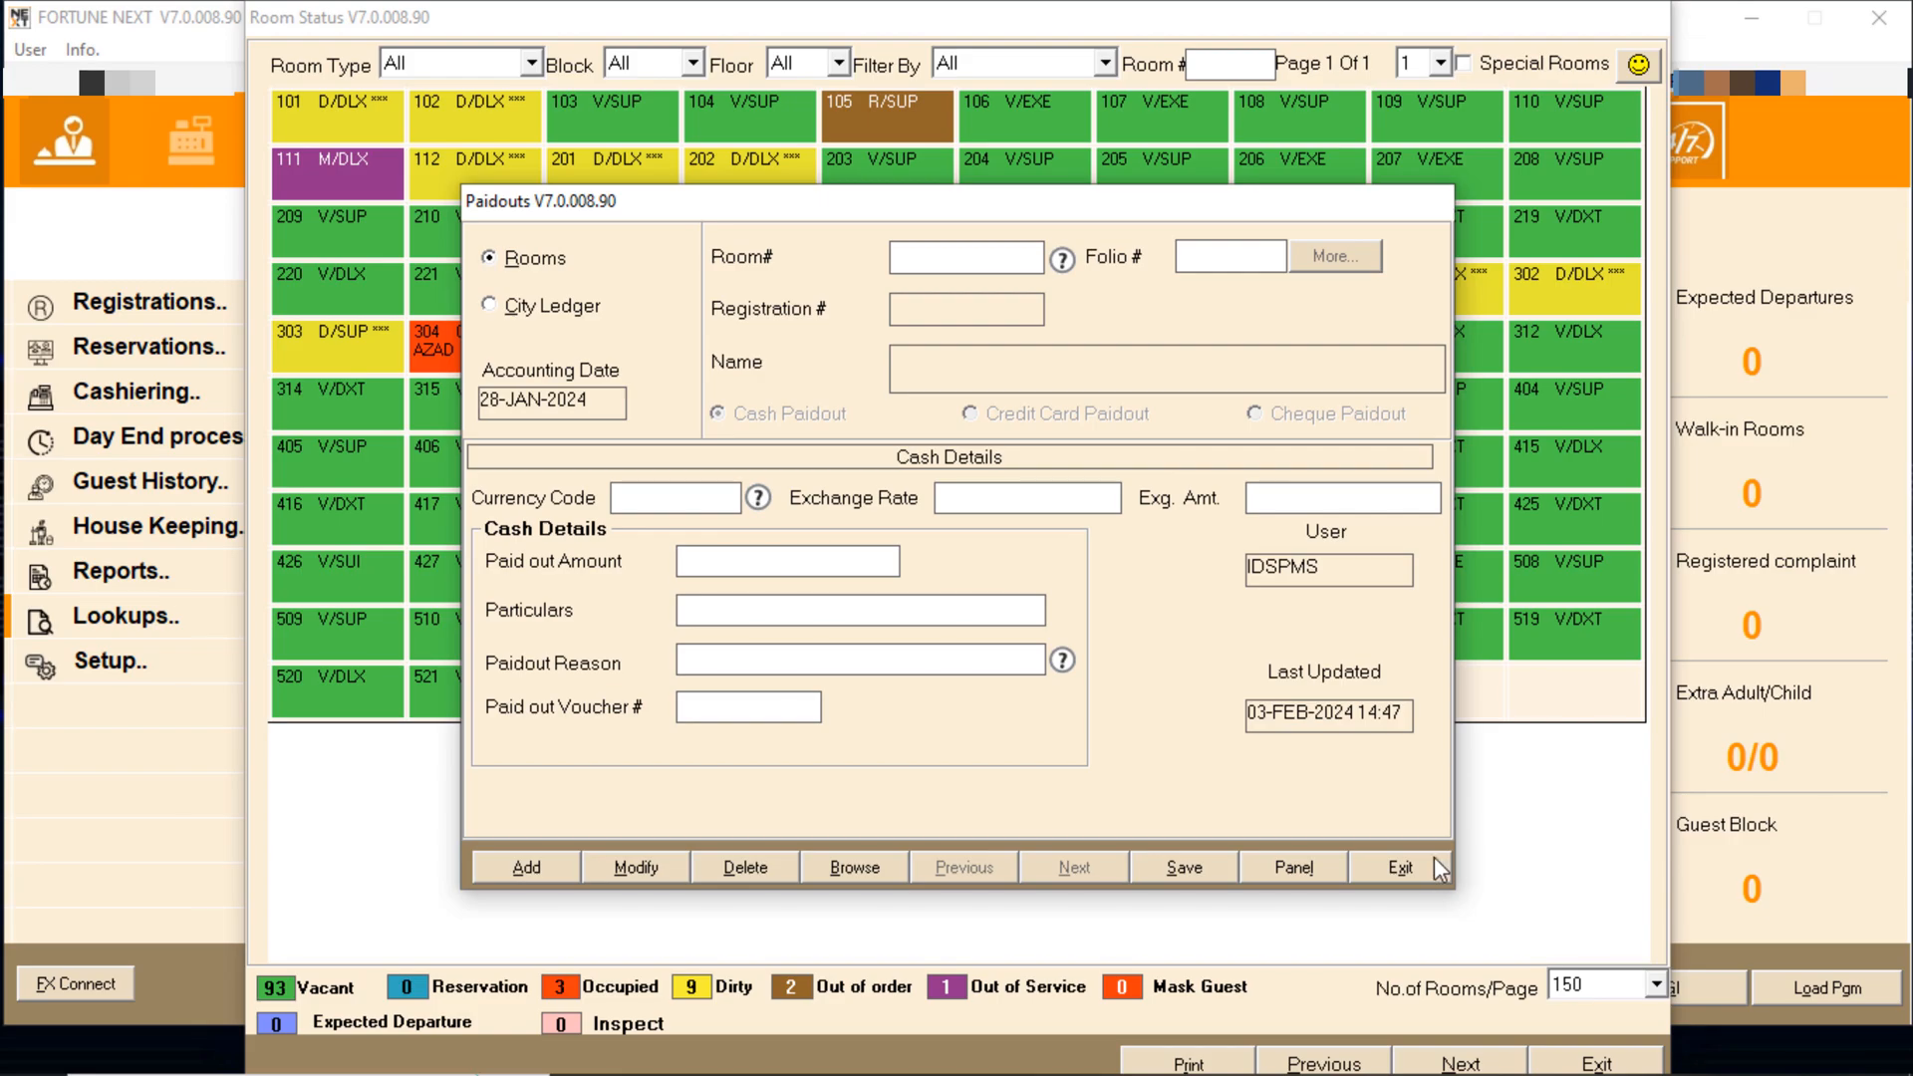
pyautogui.click(1438, 864)
# Start the check-out of room 411 and merge its tariff bill and paidout bill into one bill
pyautogui.rightClick(1152, 450)
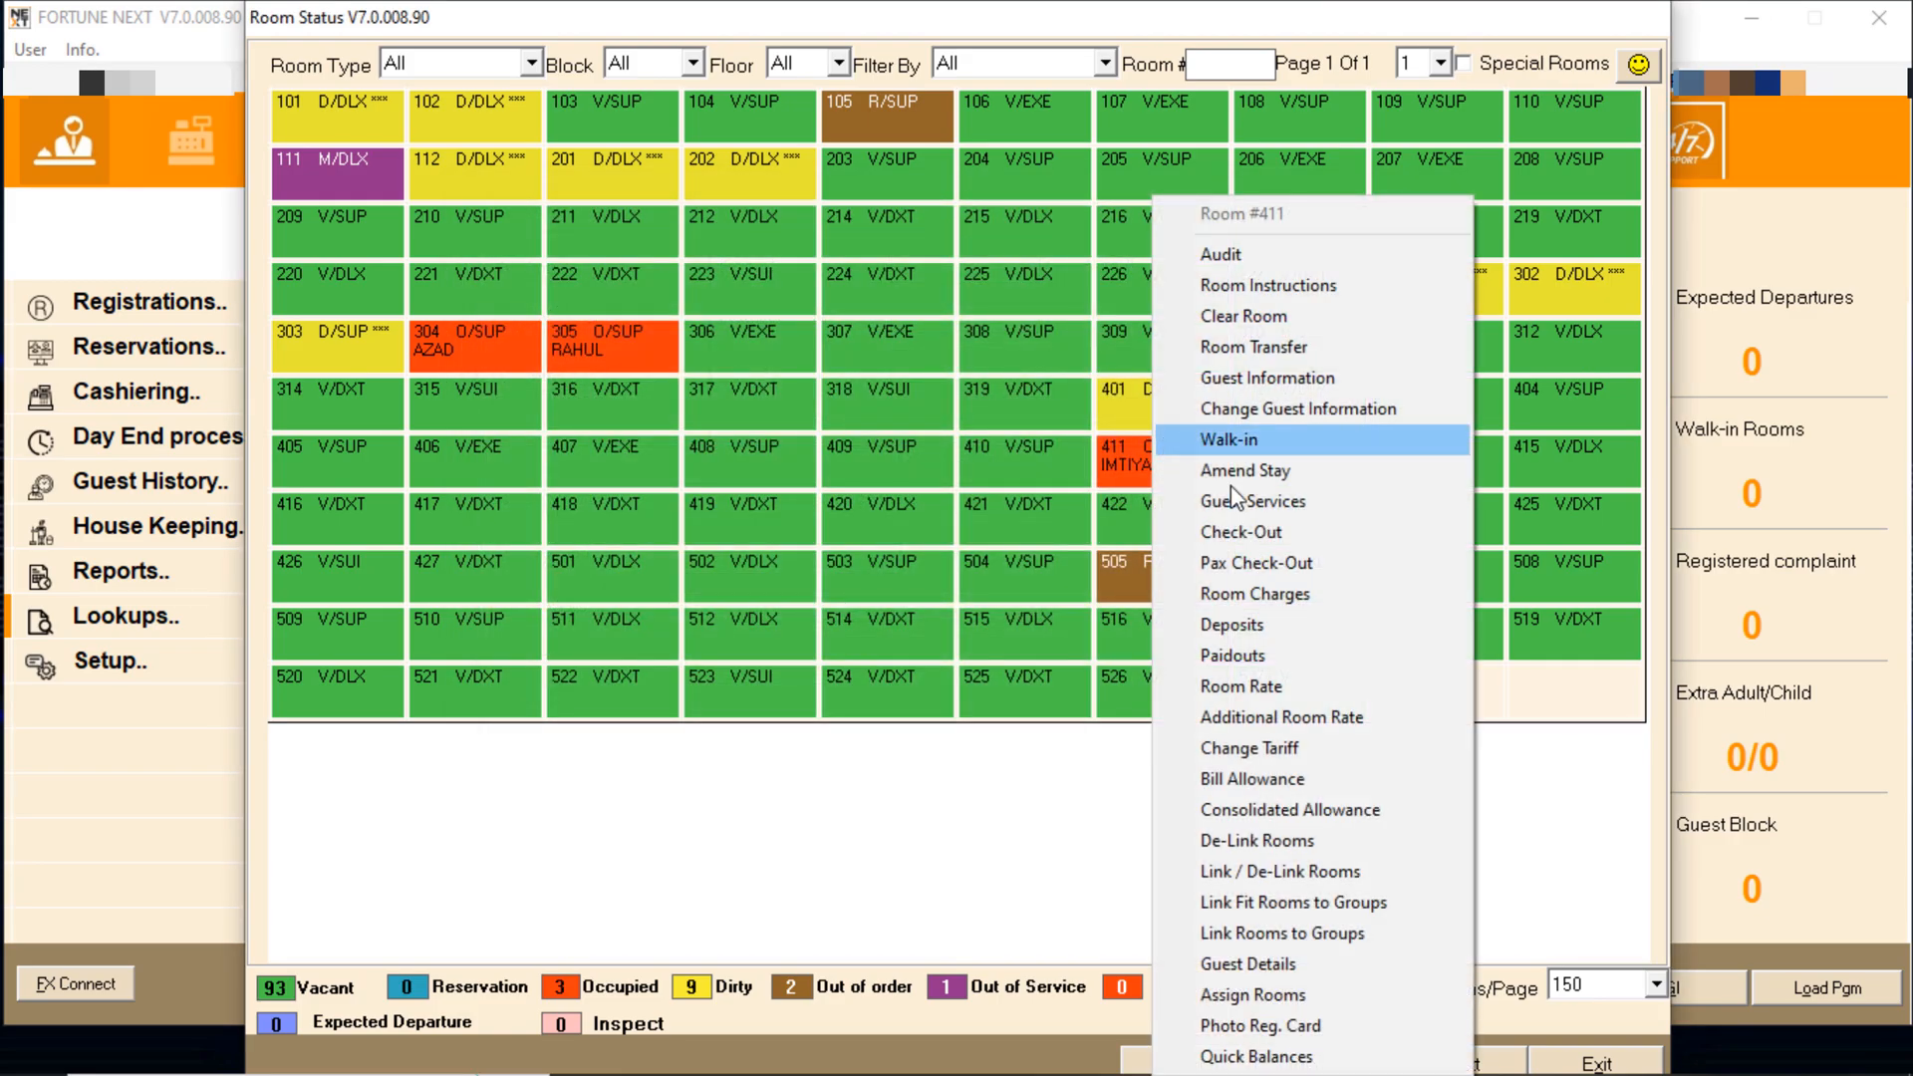
pyautogui.click(1251, 536)
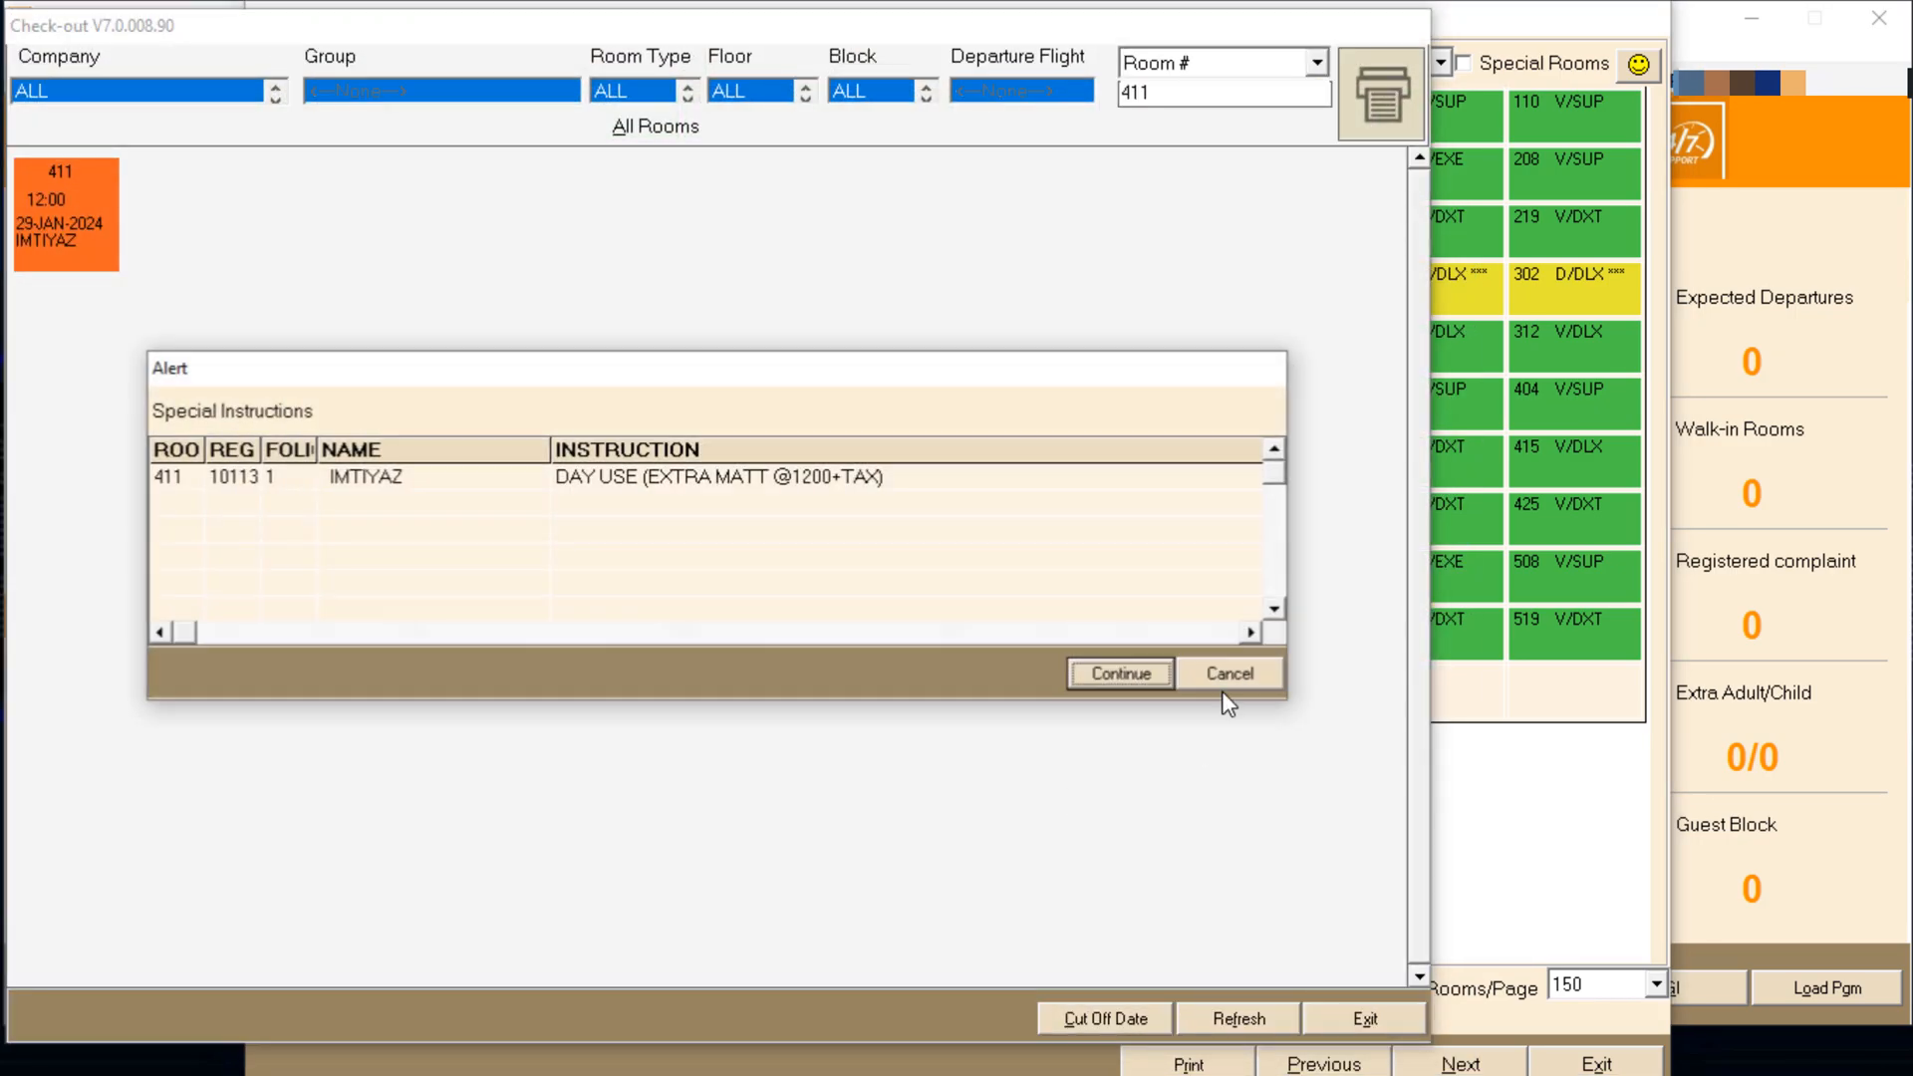
pyautogui.click(1145, 676)
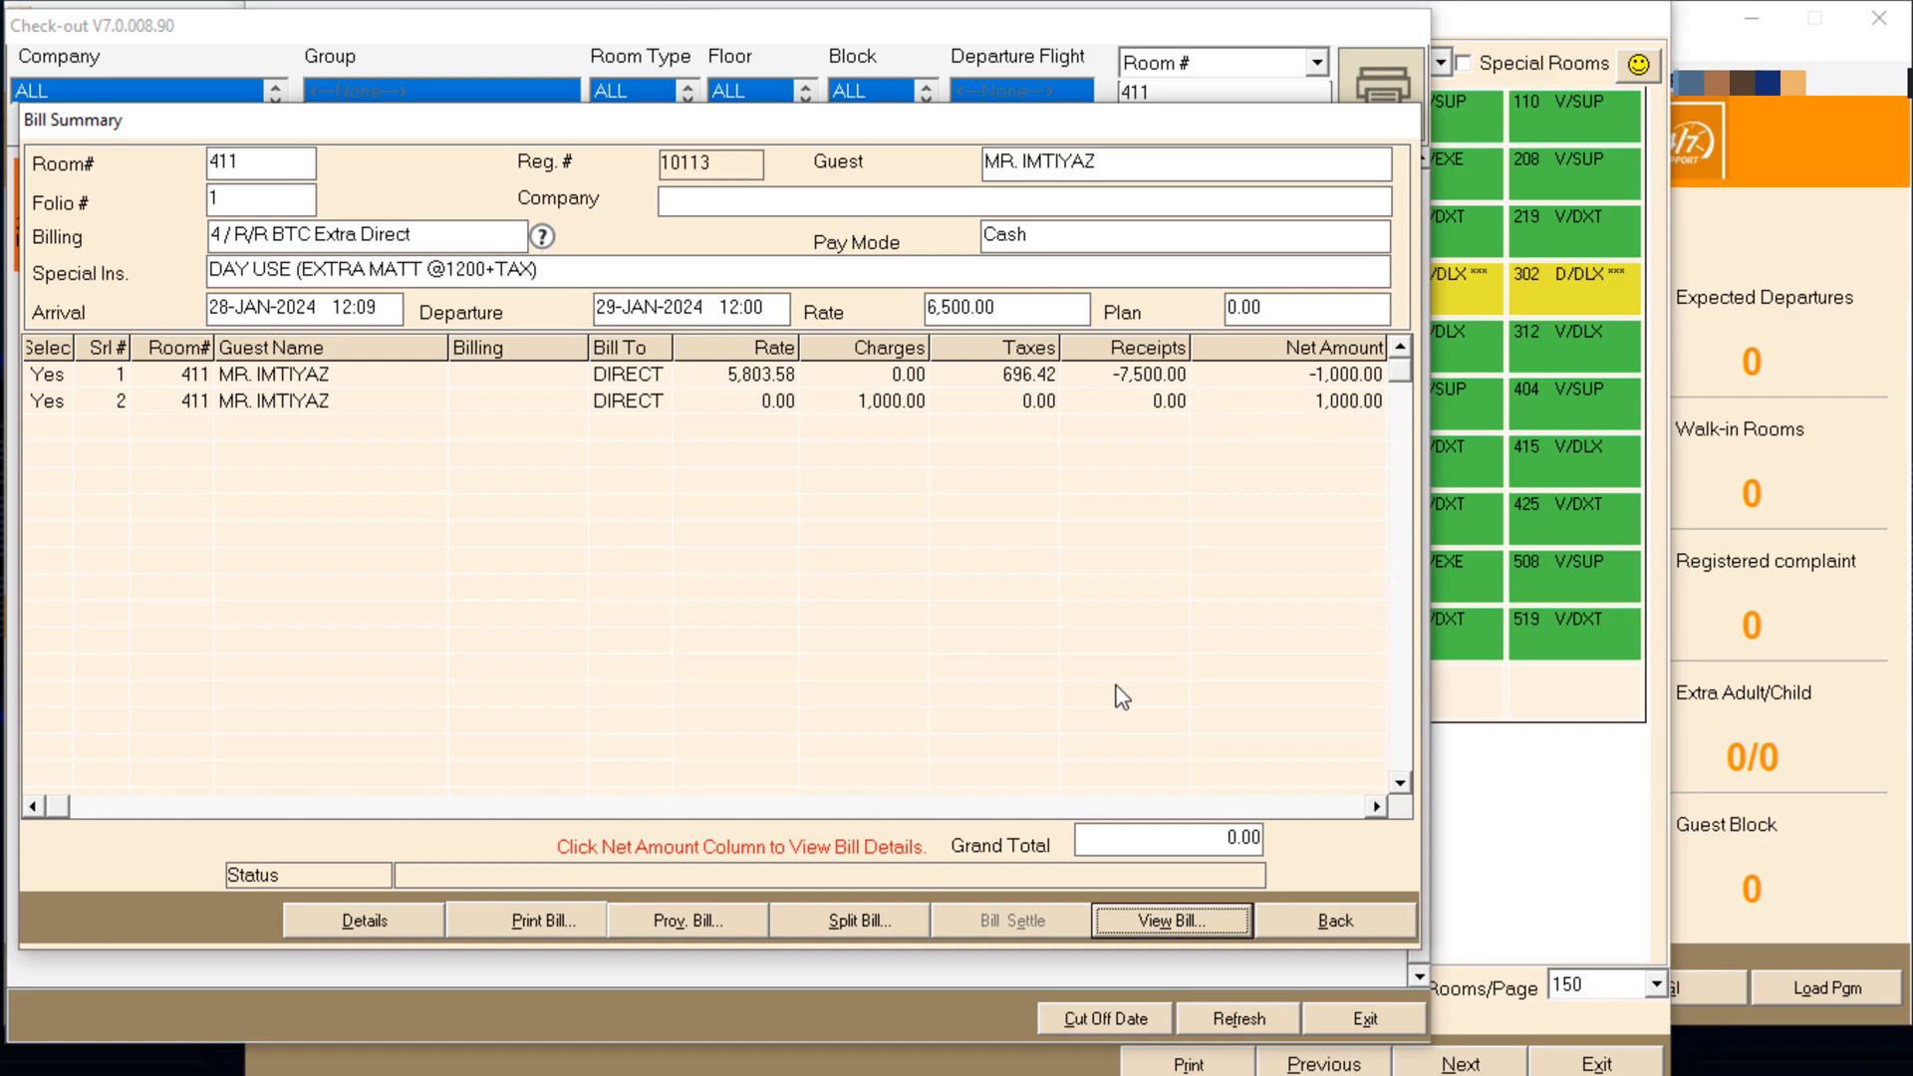
pyautogui.click(859, 918)
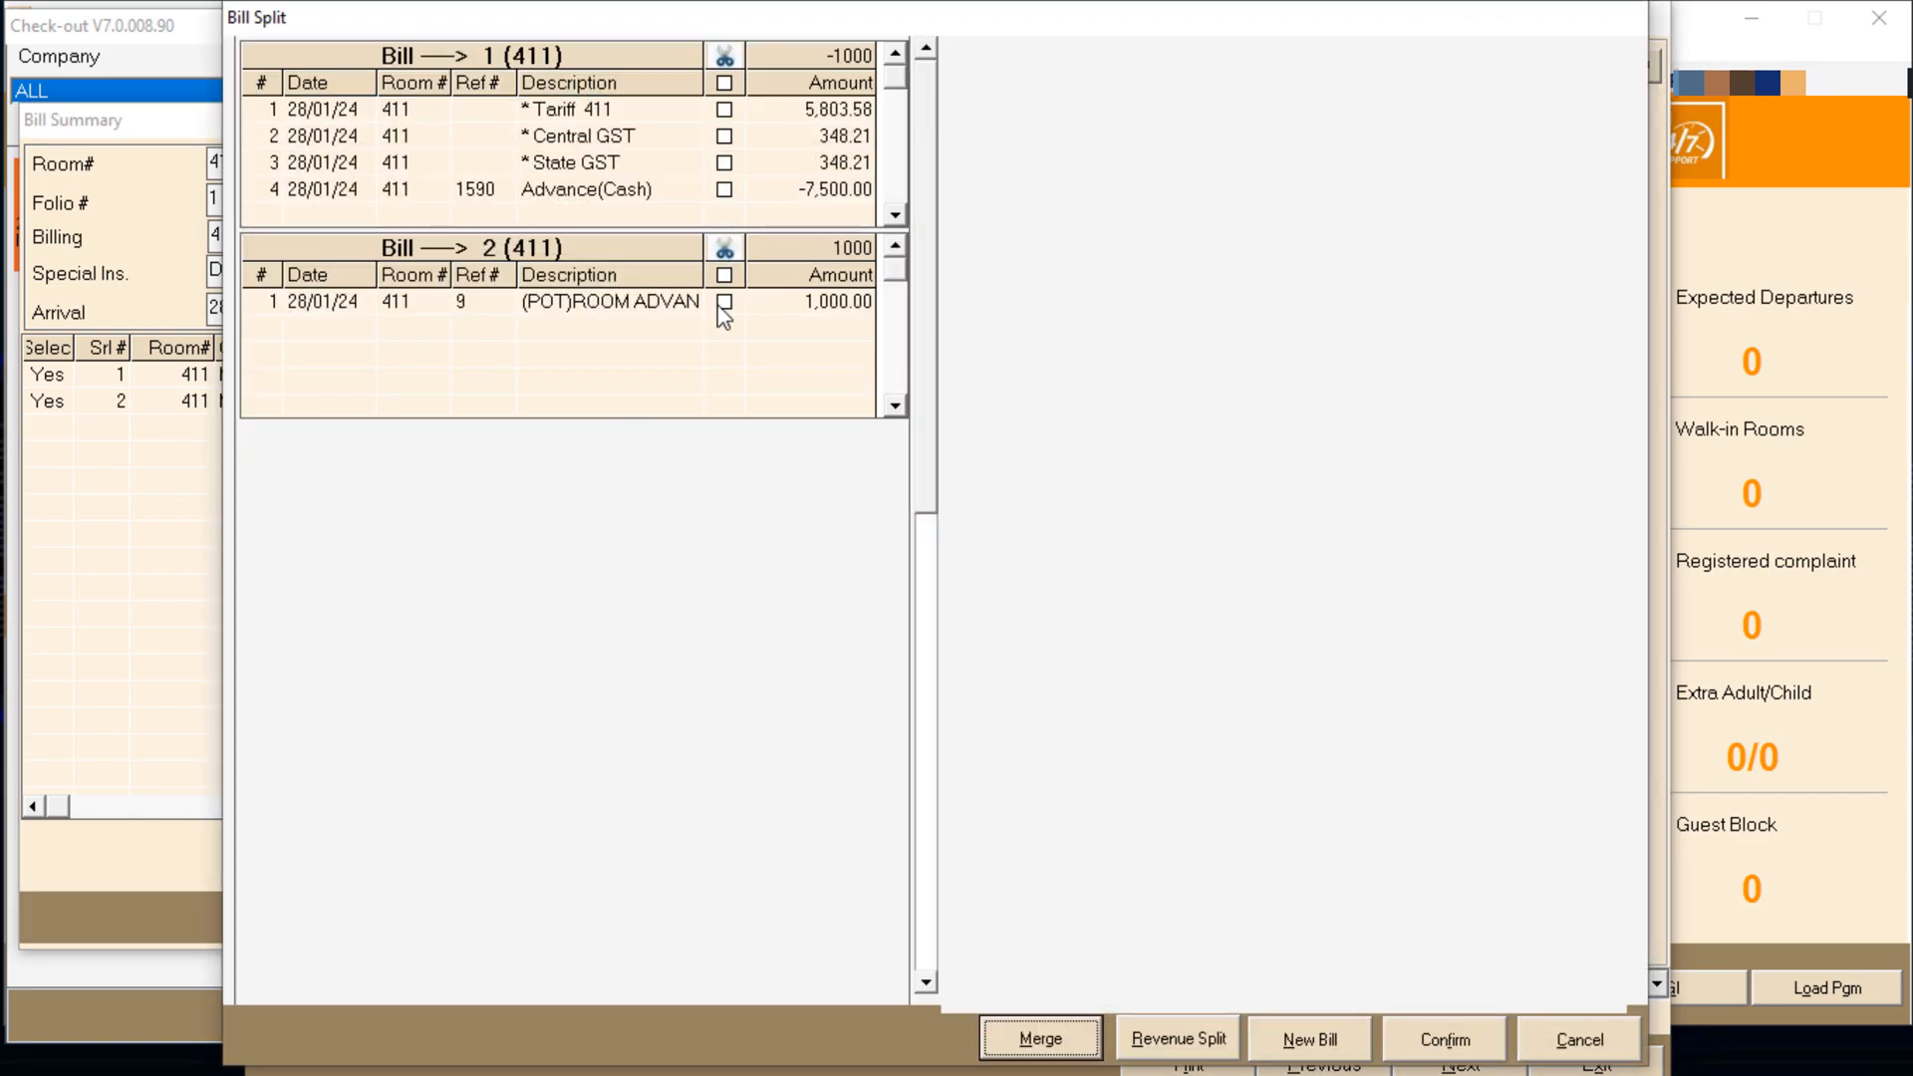
pyautogui.click(1040, 1038)
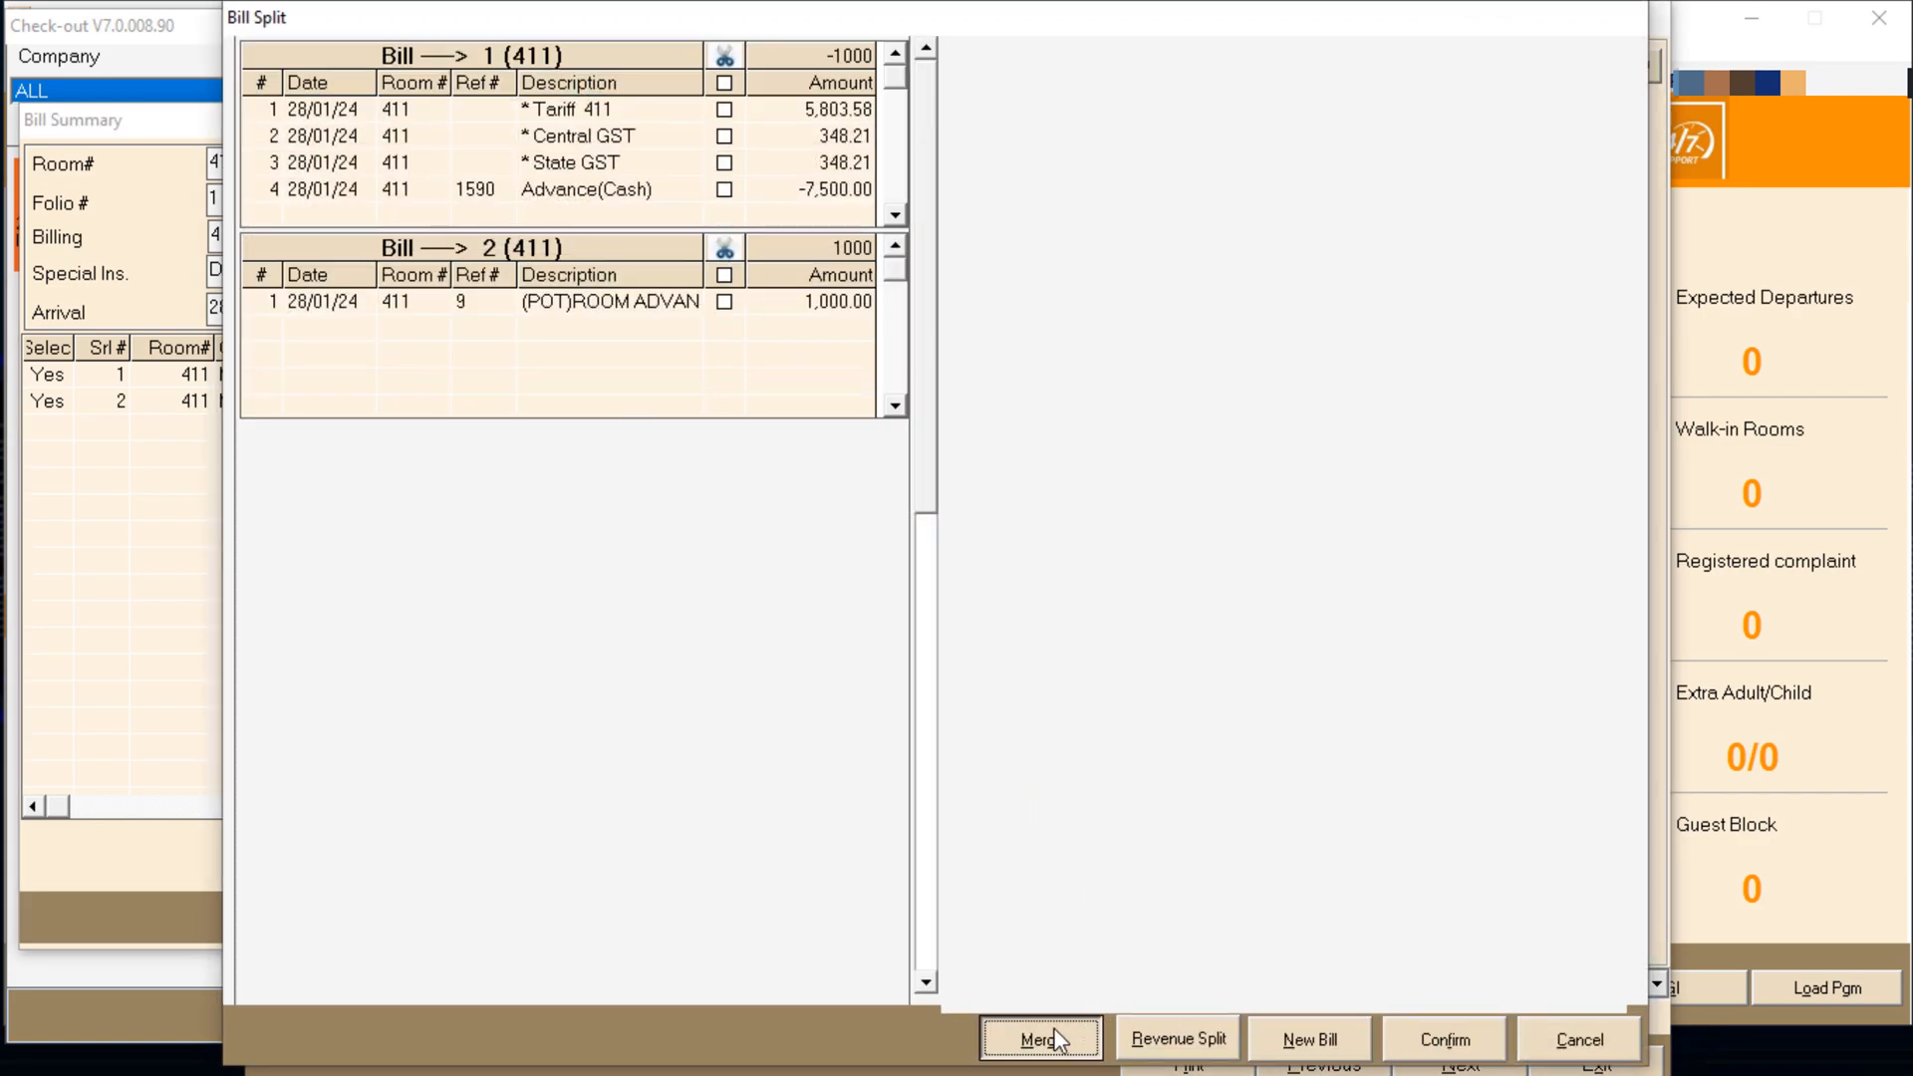
pyautogui.click(1438, 1038)
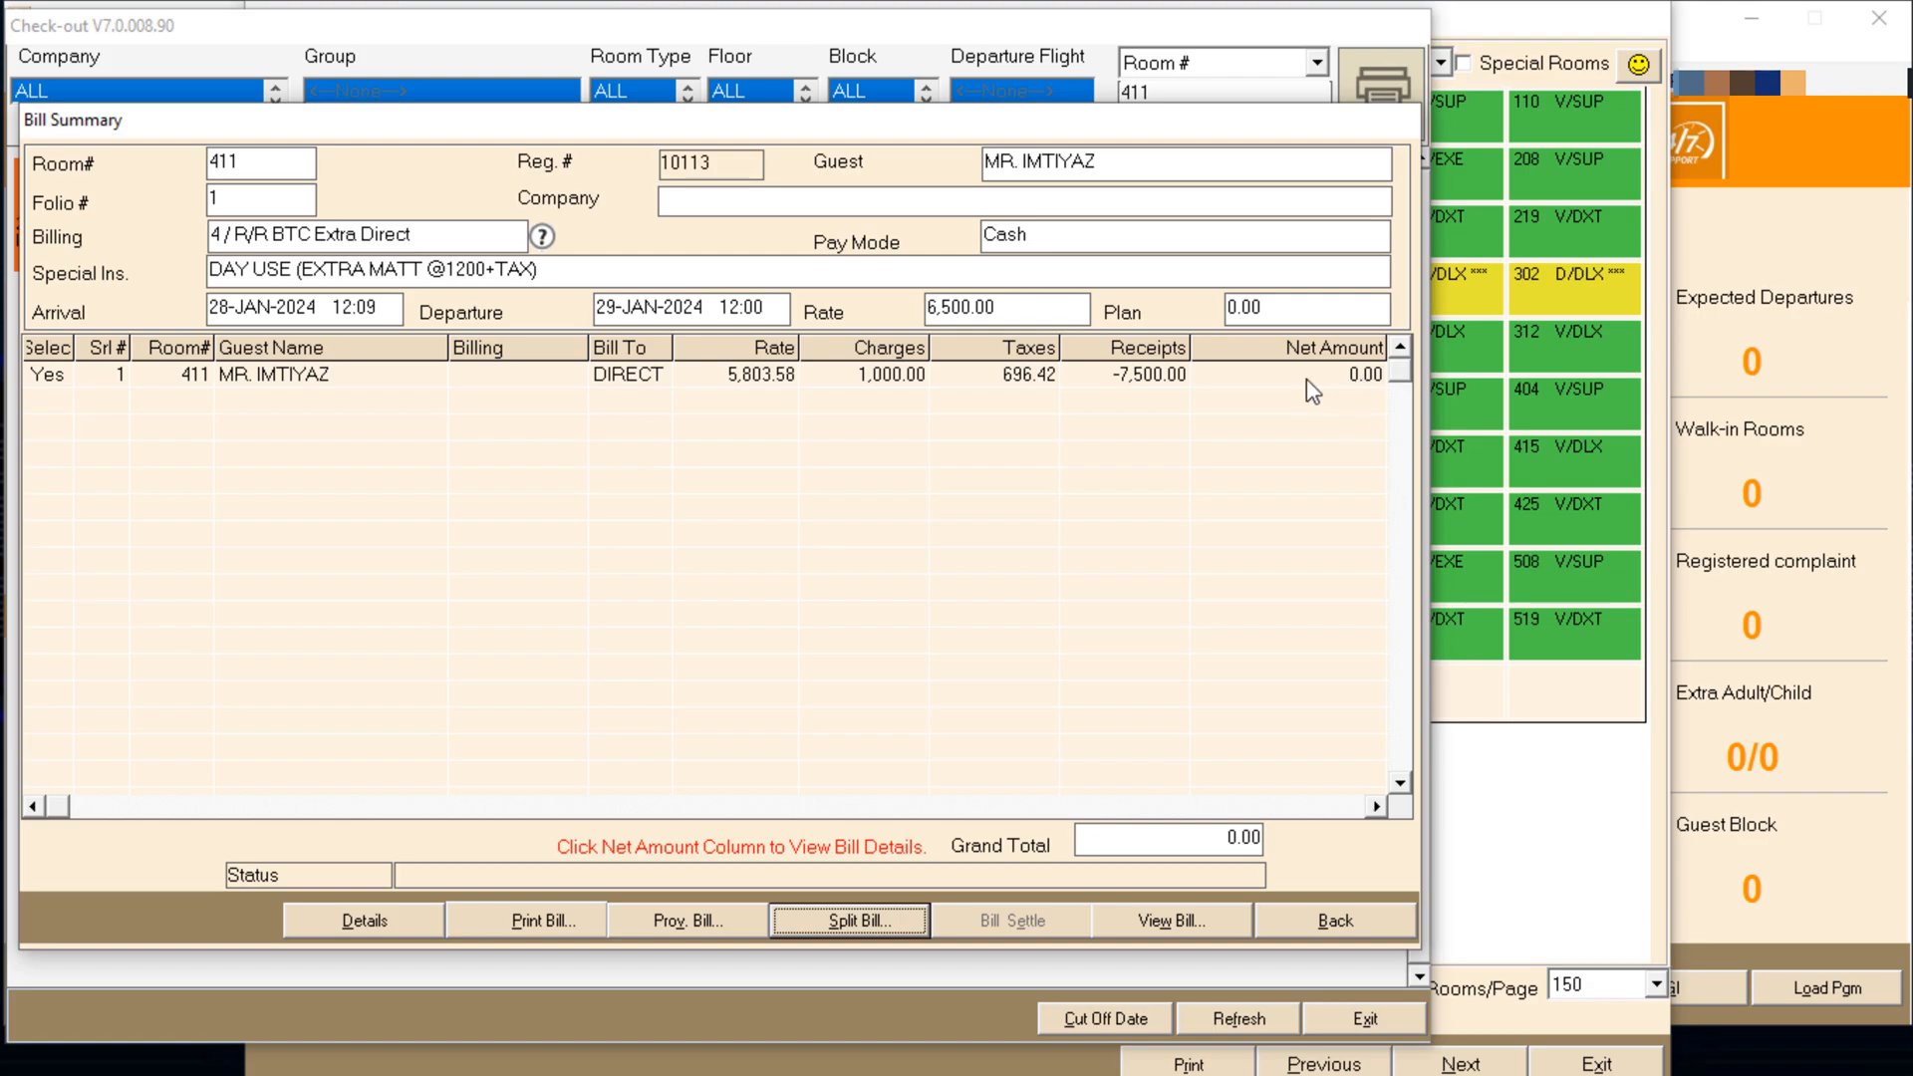
# Print the merged bill without a GST number and settle it as cash with the amount left empty, clearing room 411
pyautogui.click(564, 920)
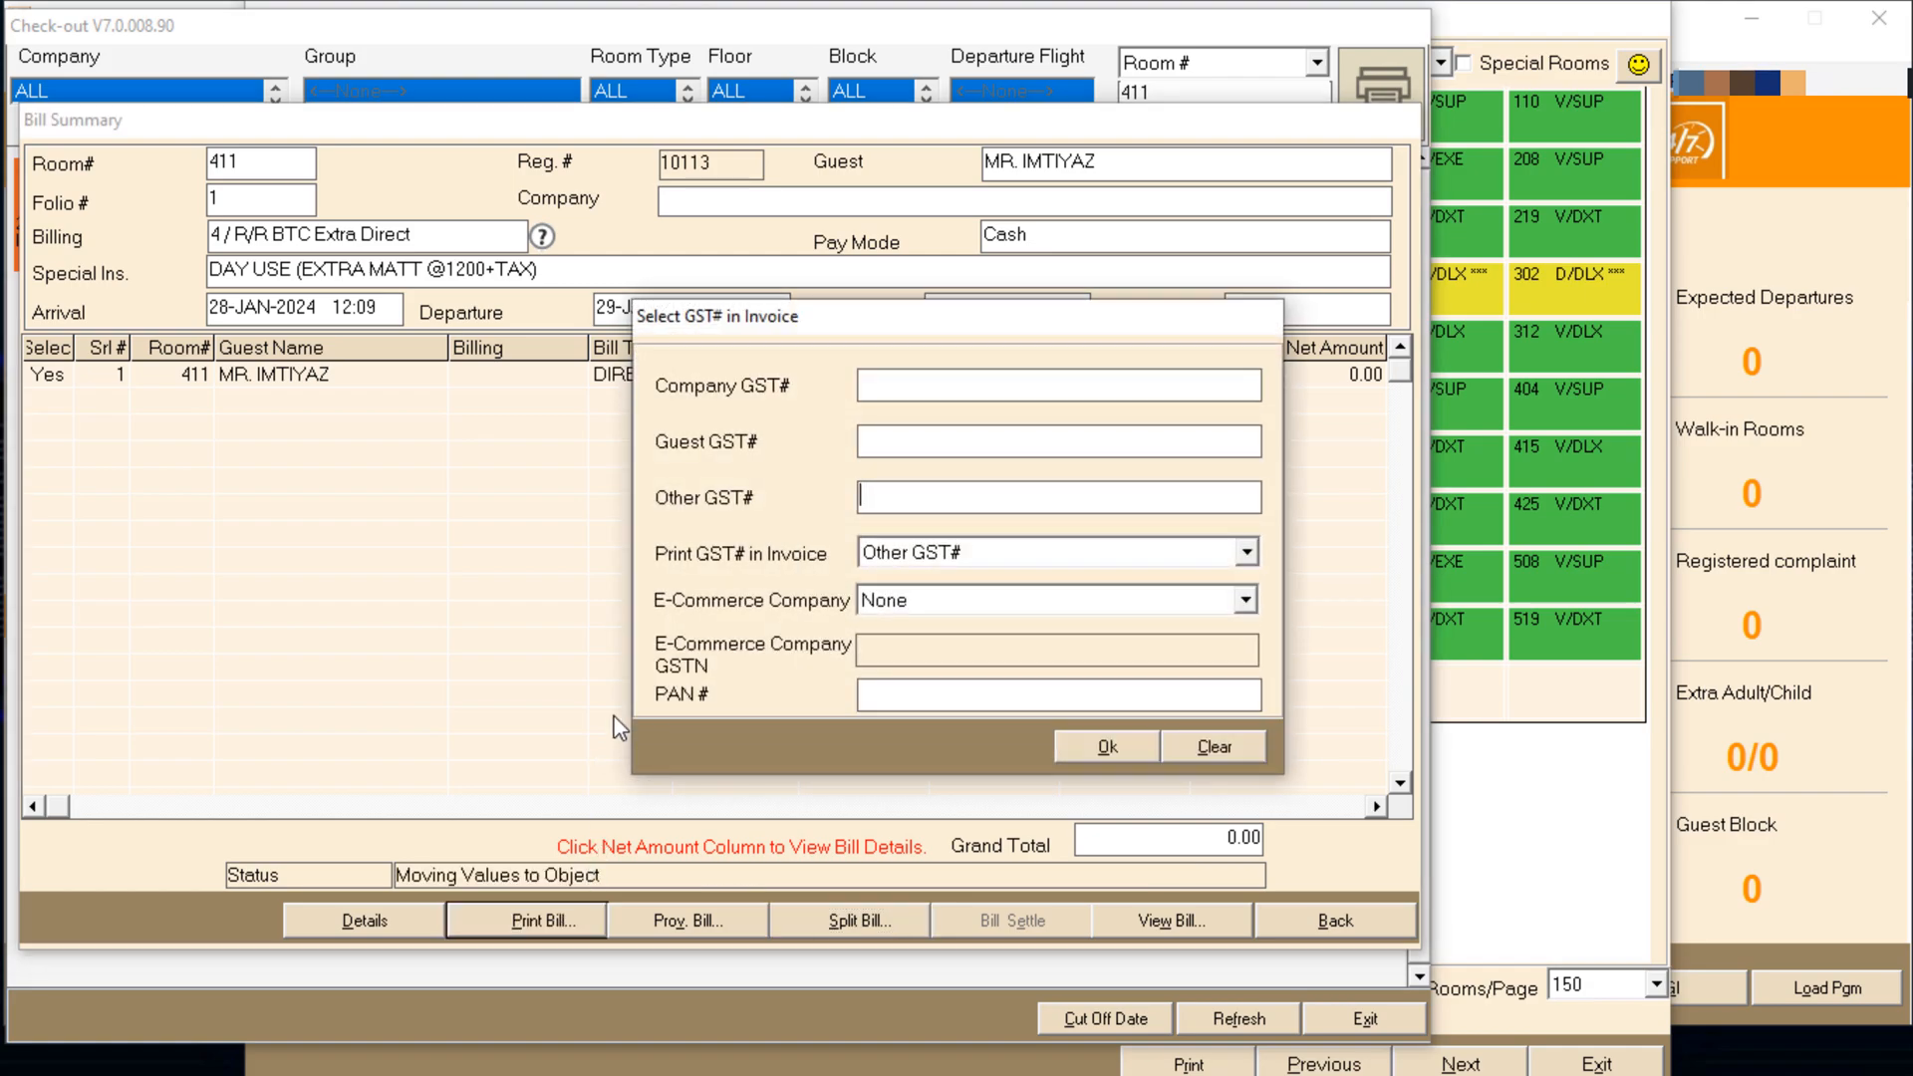
pyautogui.click(1102, 746)
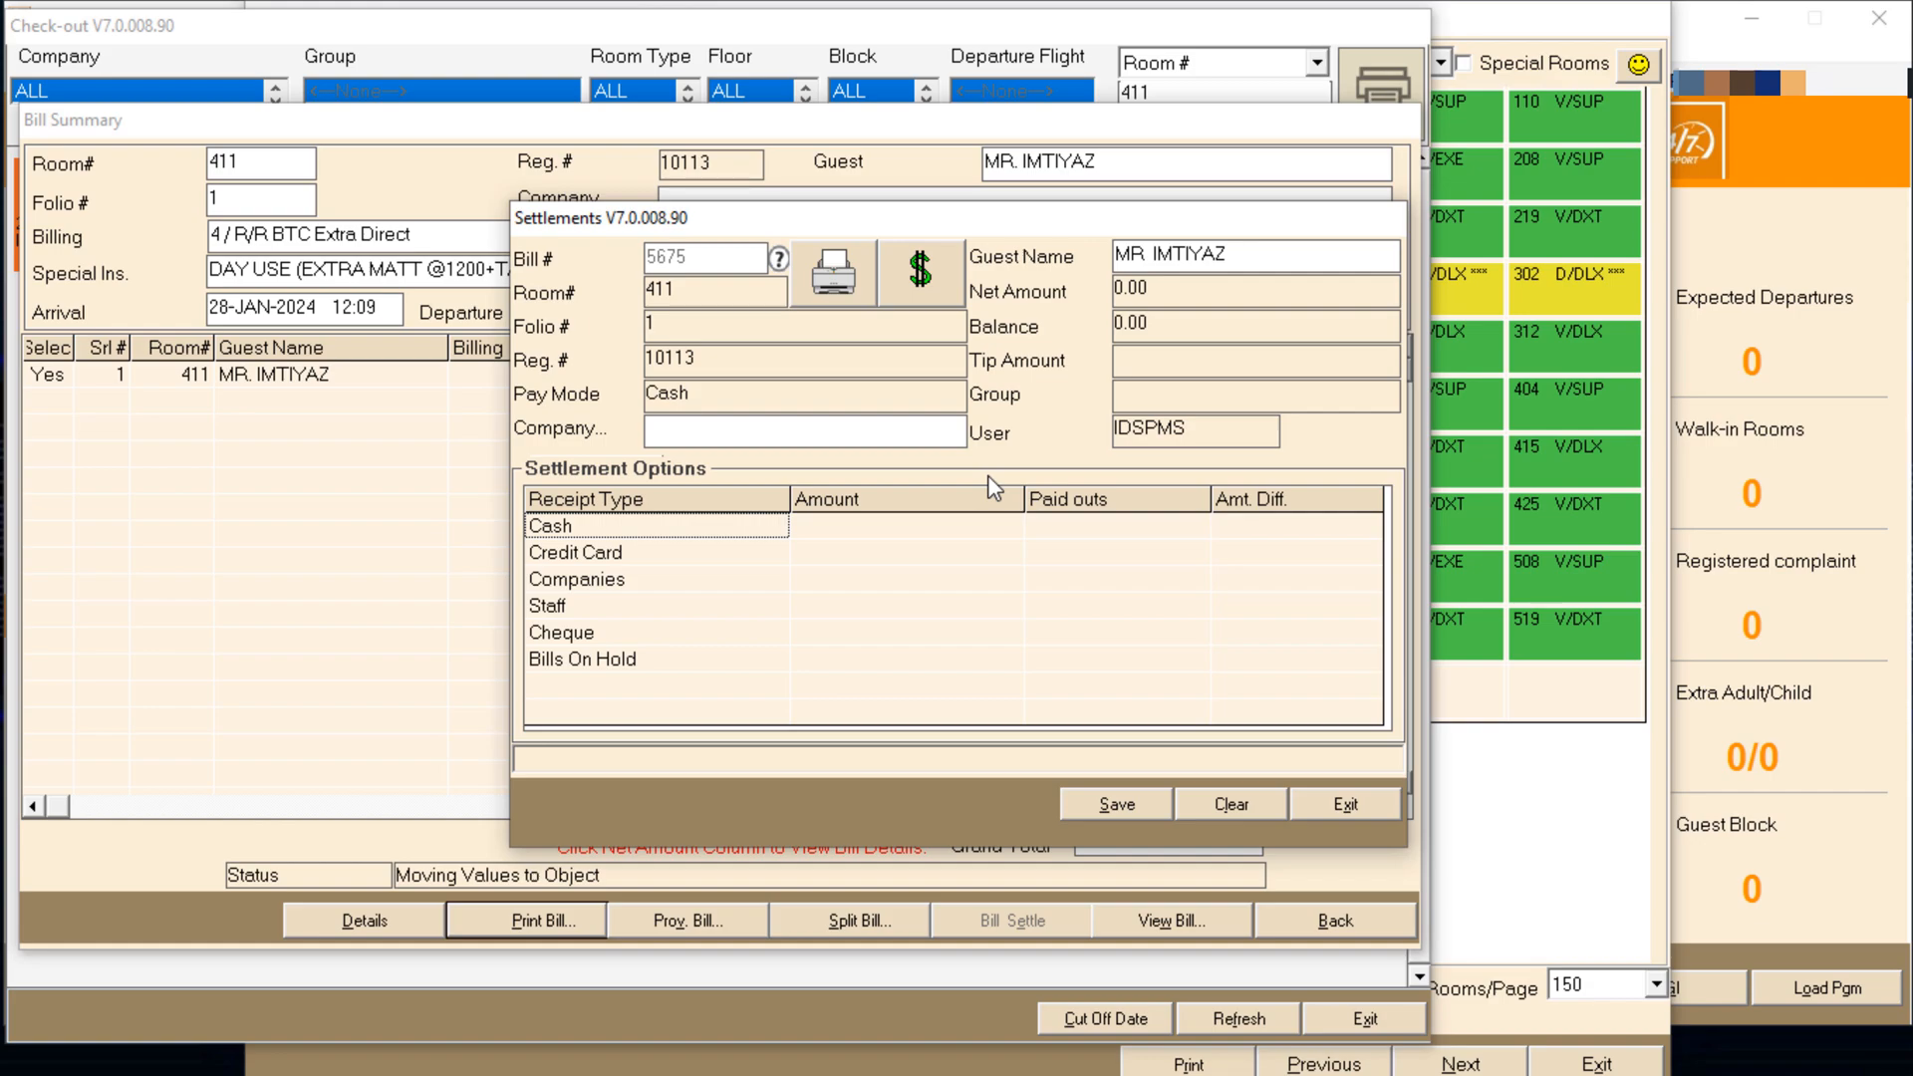
pyautogui.doubleClick(763, 528)
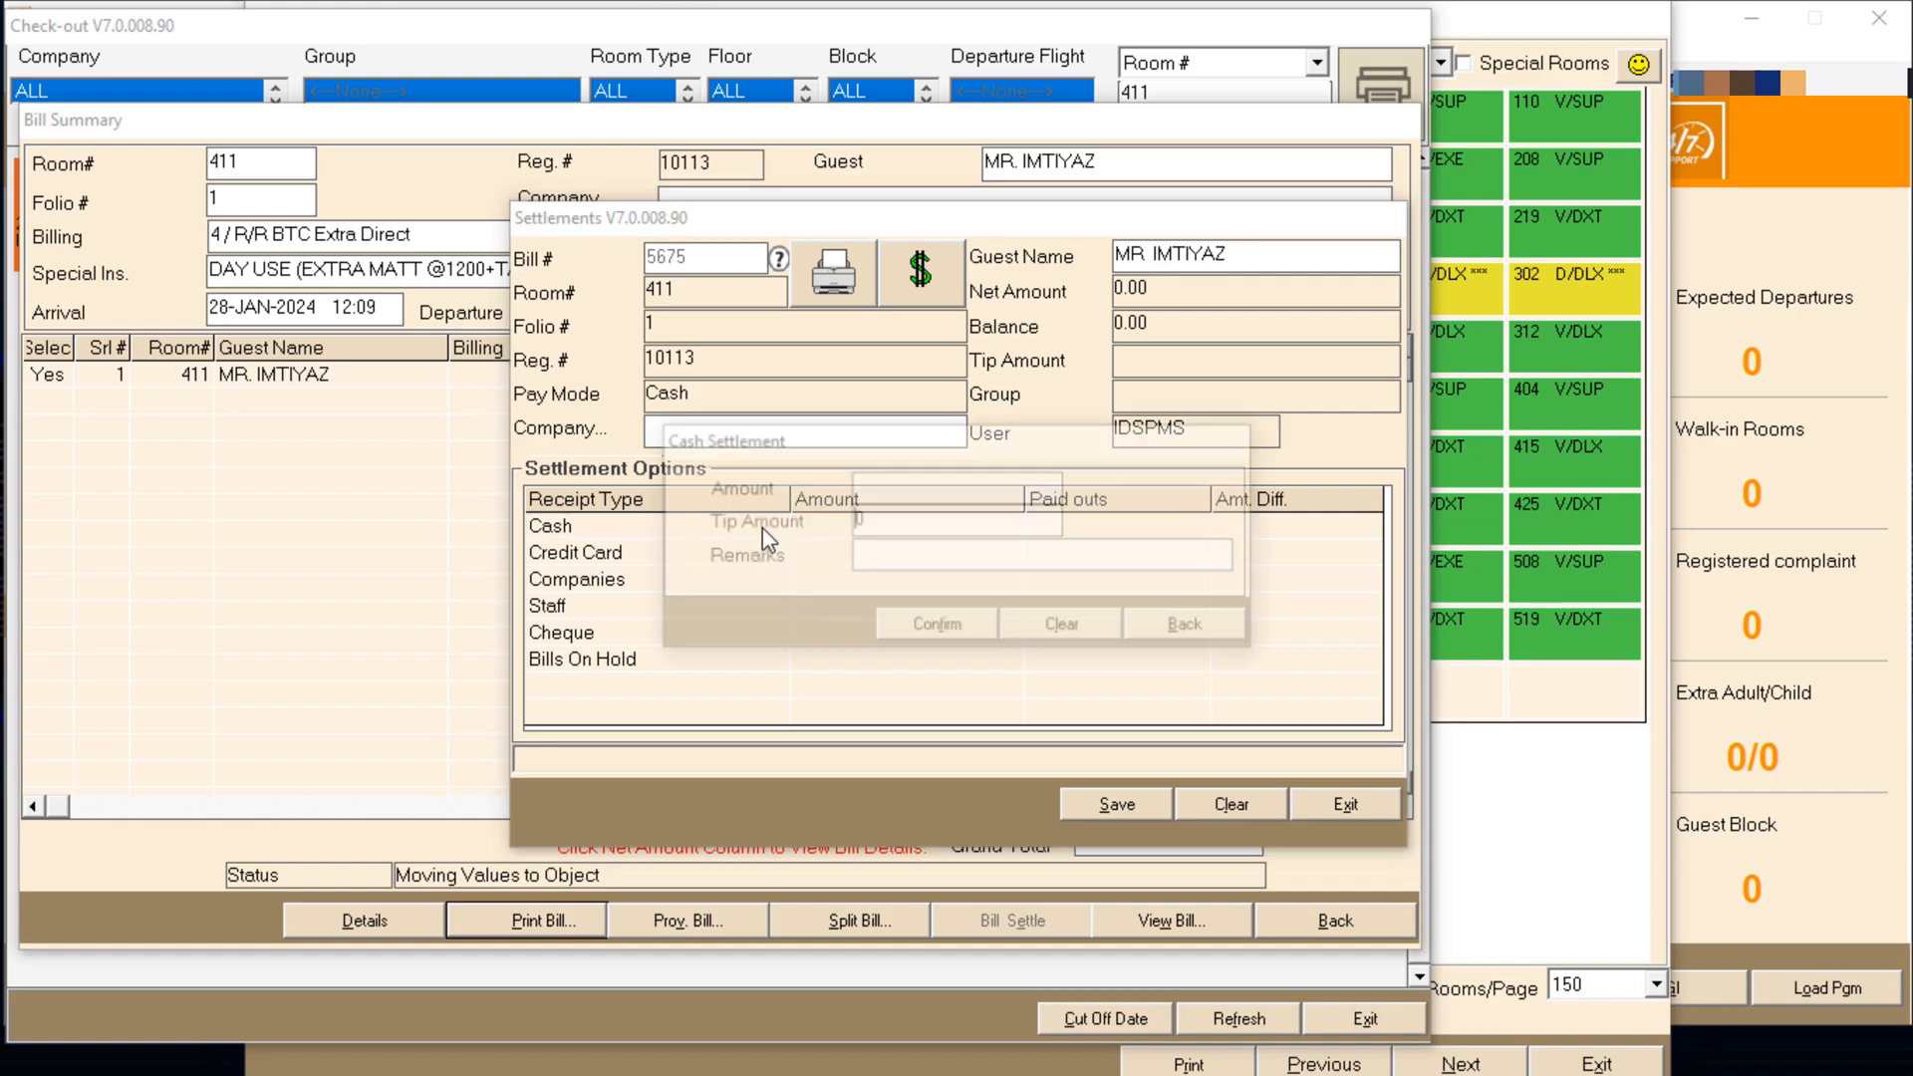
pyautogui.press('Return')
pyautogui.press('Return')
pyautogui.press('Return')
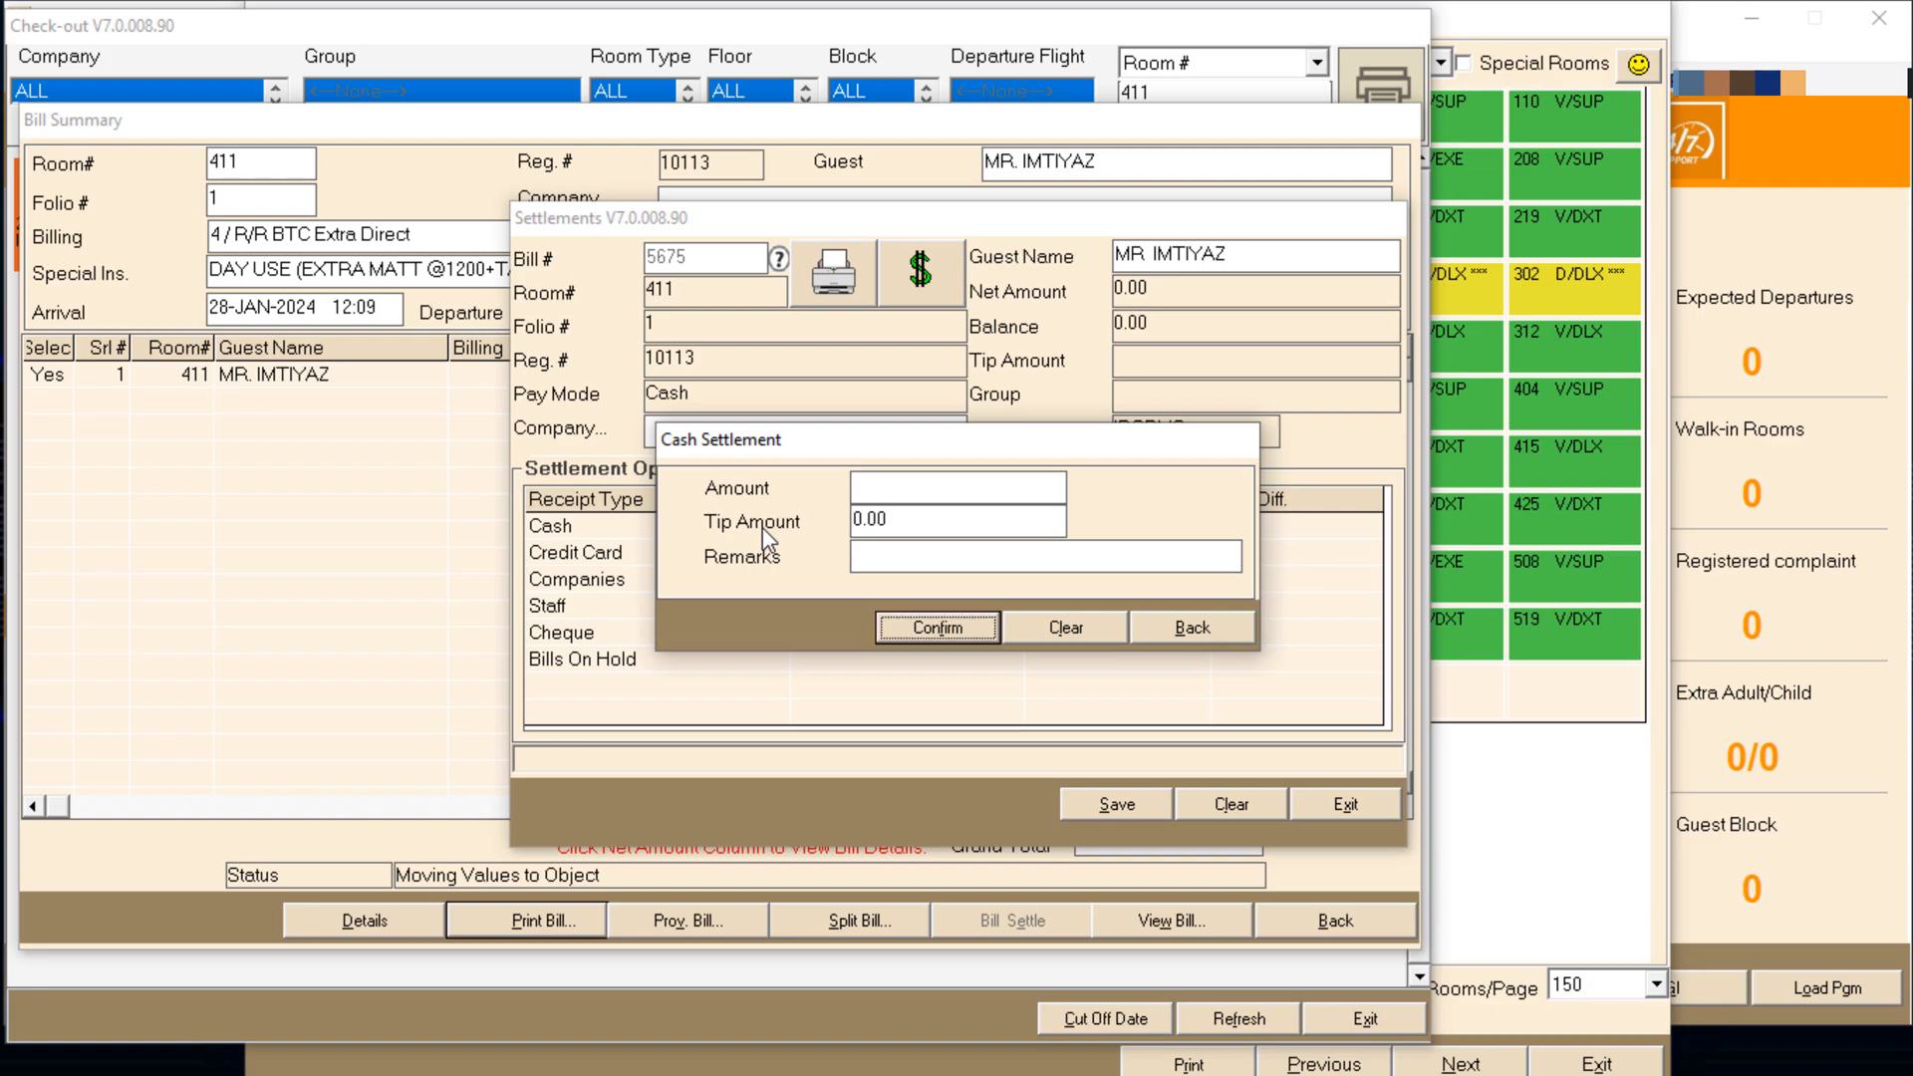
pyautogui.doubleClick(764, 530)
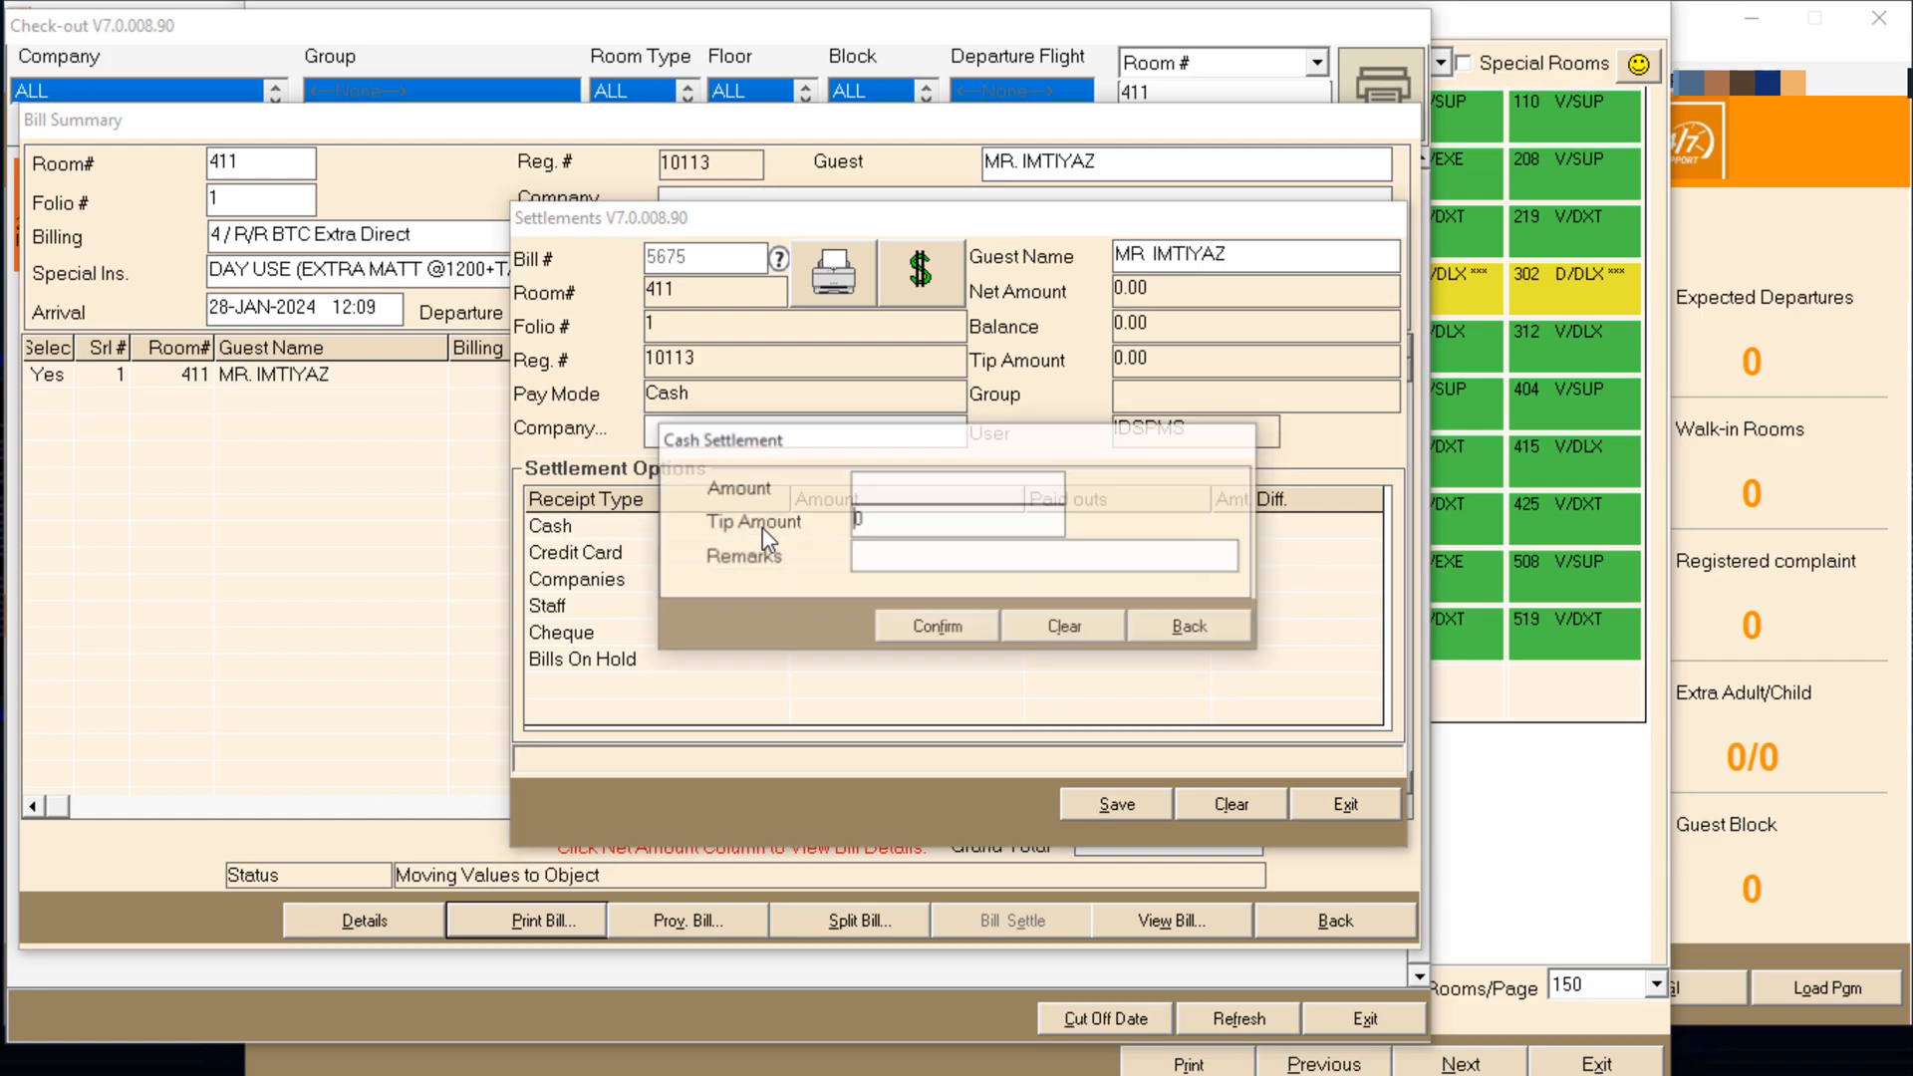
pyautogui.press('Return')
pyautogui.press('Return')
pyautogui.press('Return')
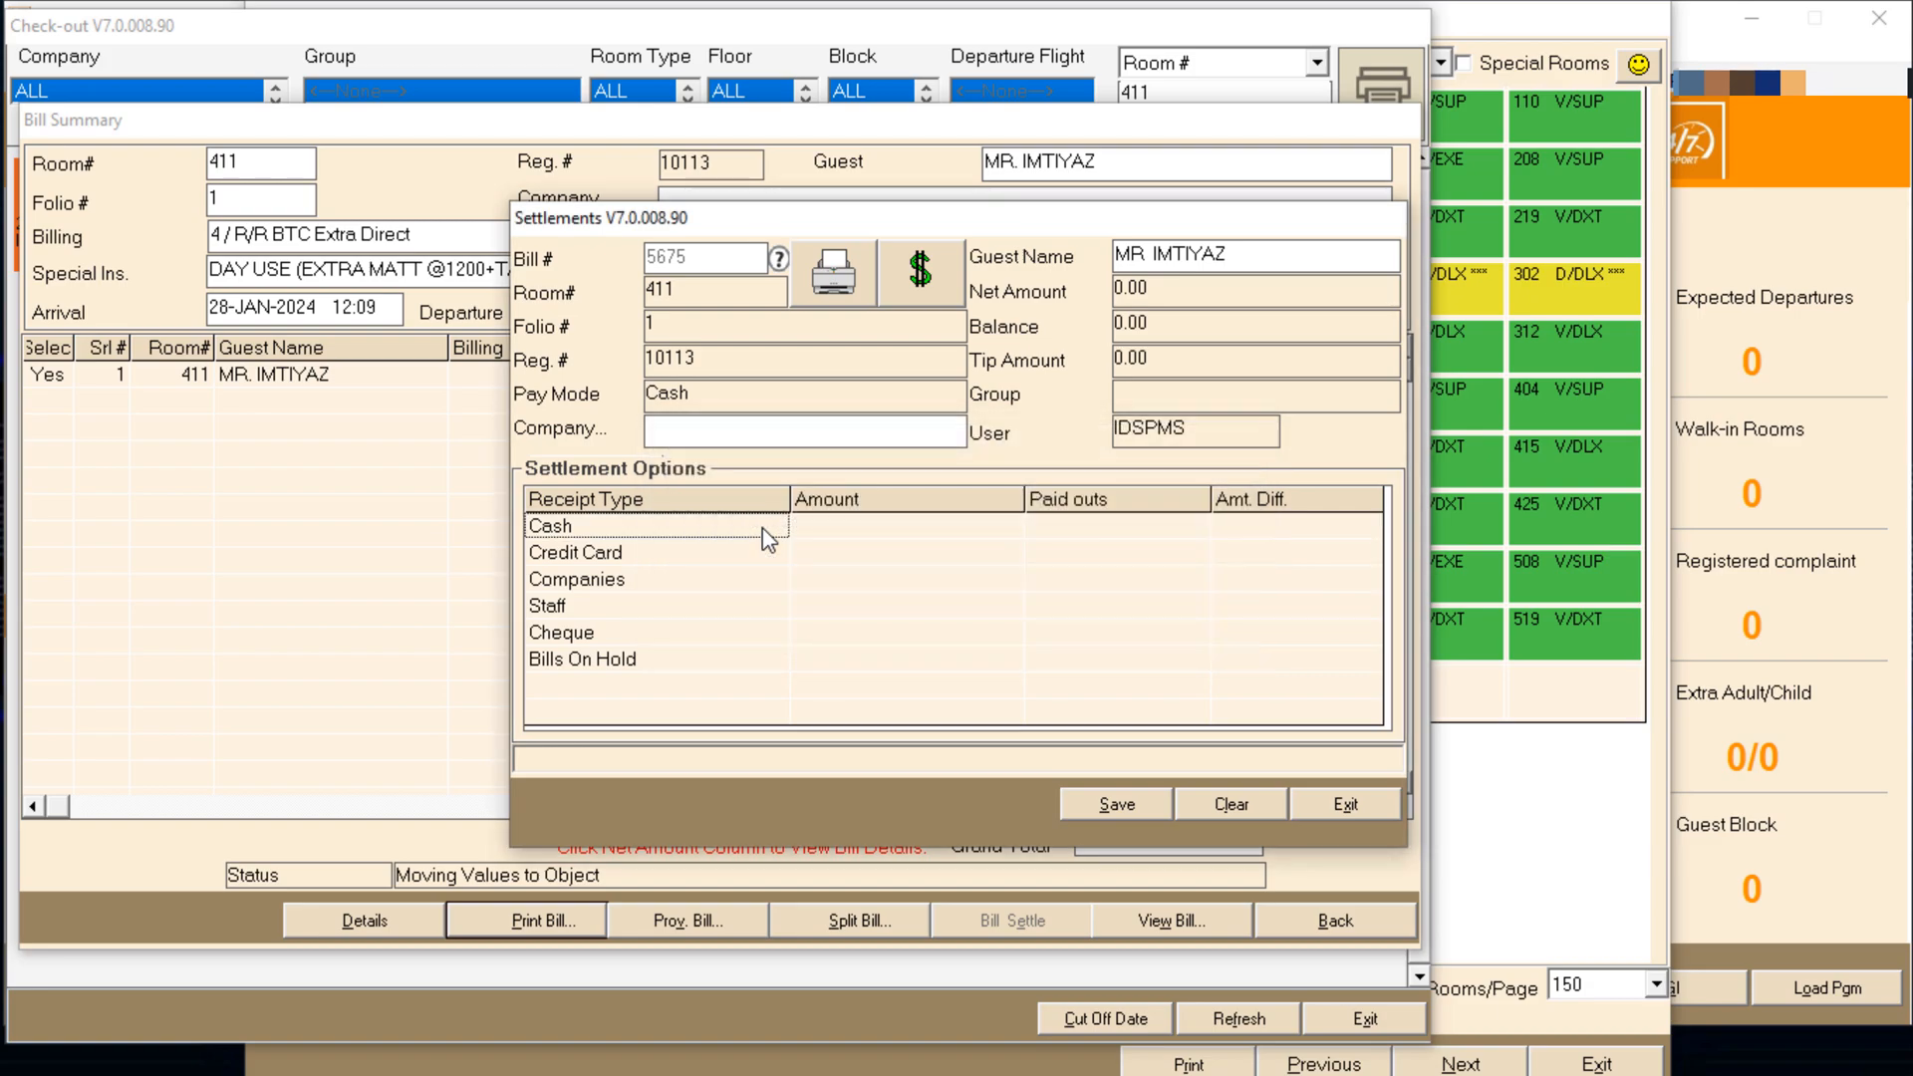
pyautogui.click(1098, 809)
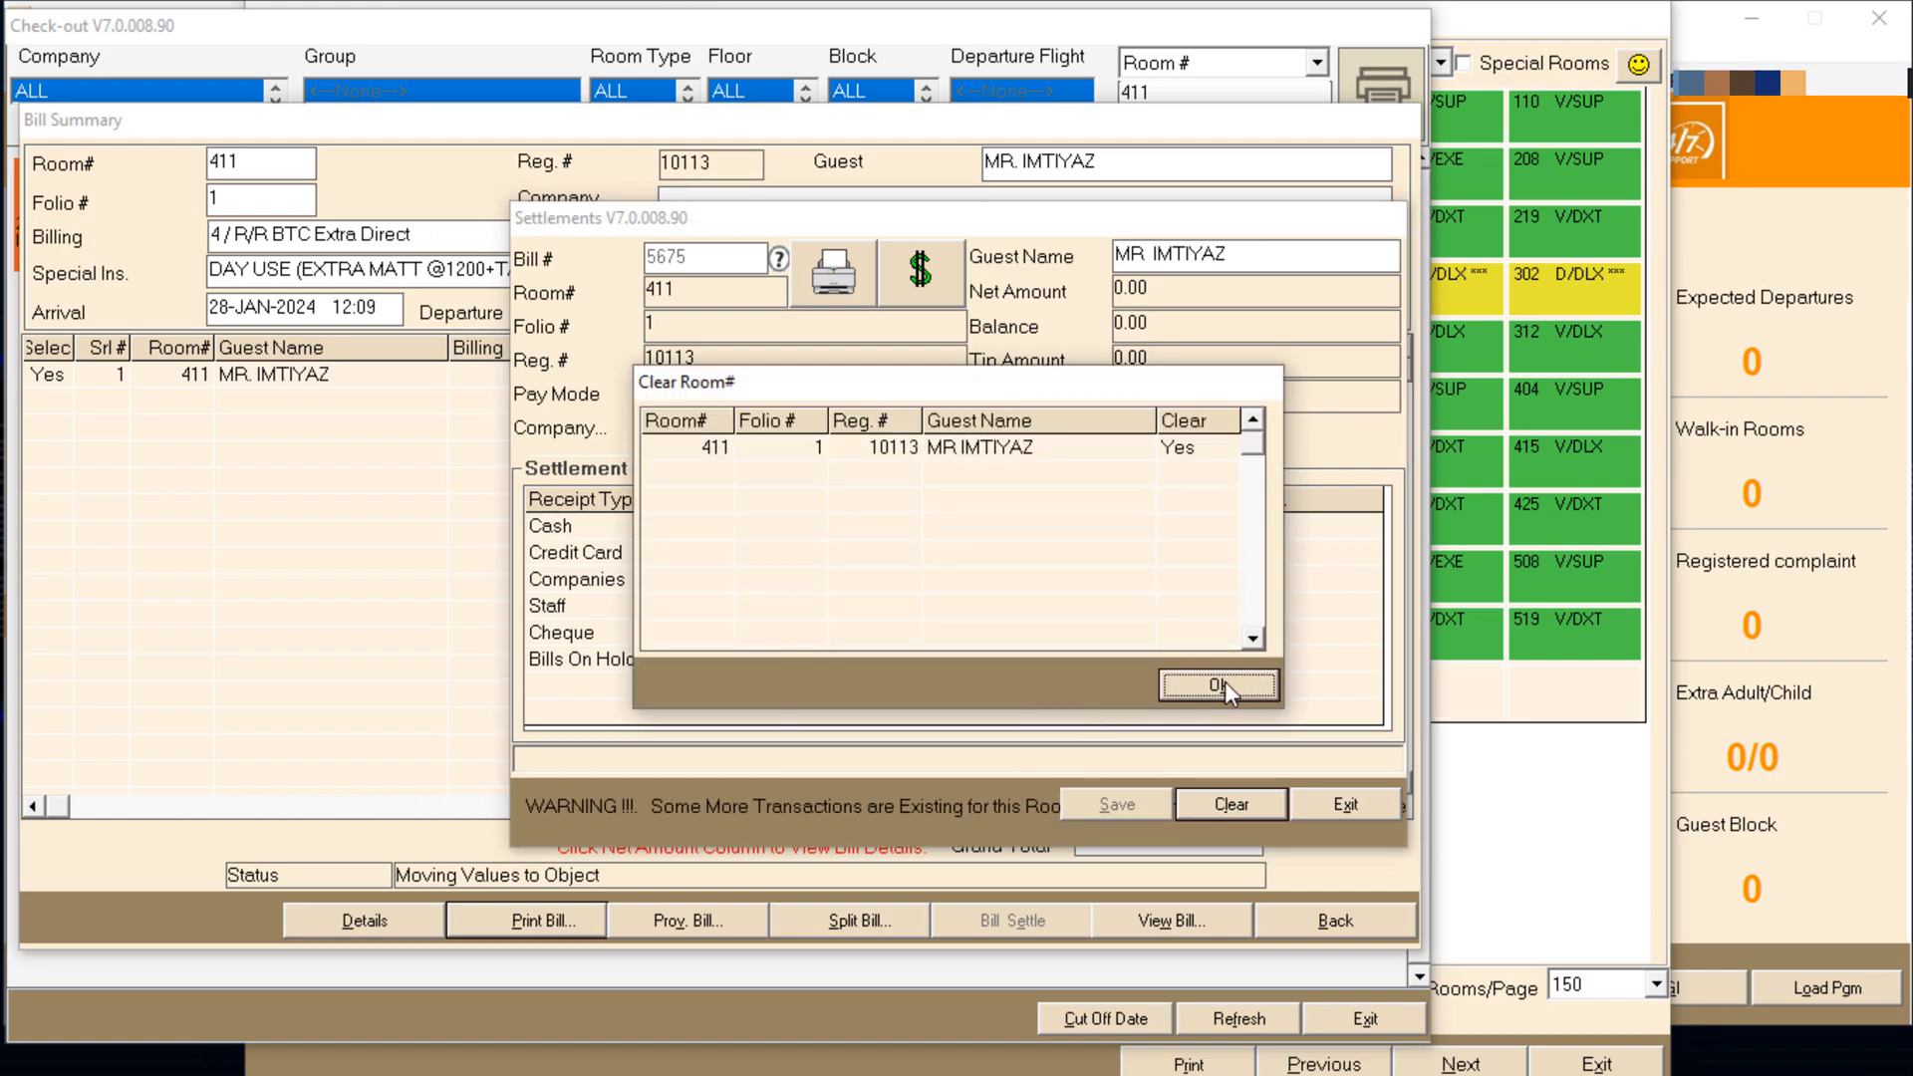
pyautogui.click(1222, 685)
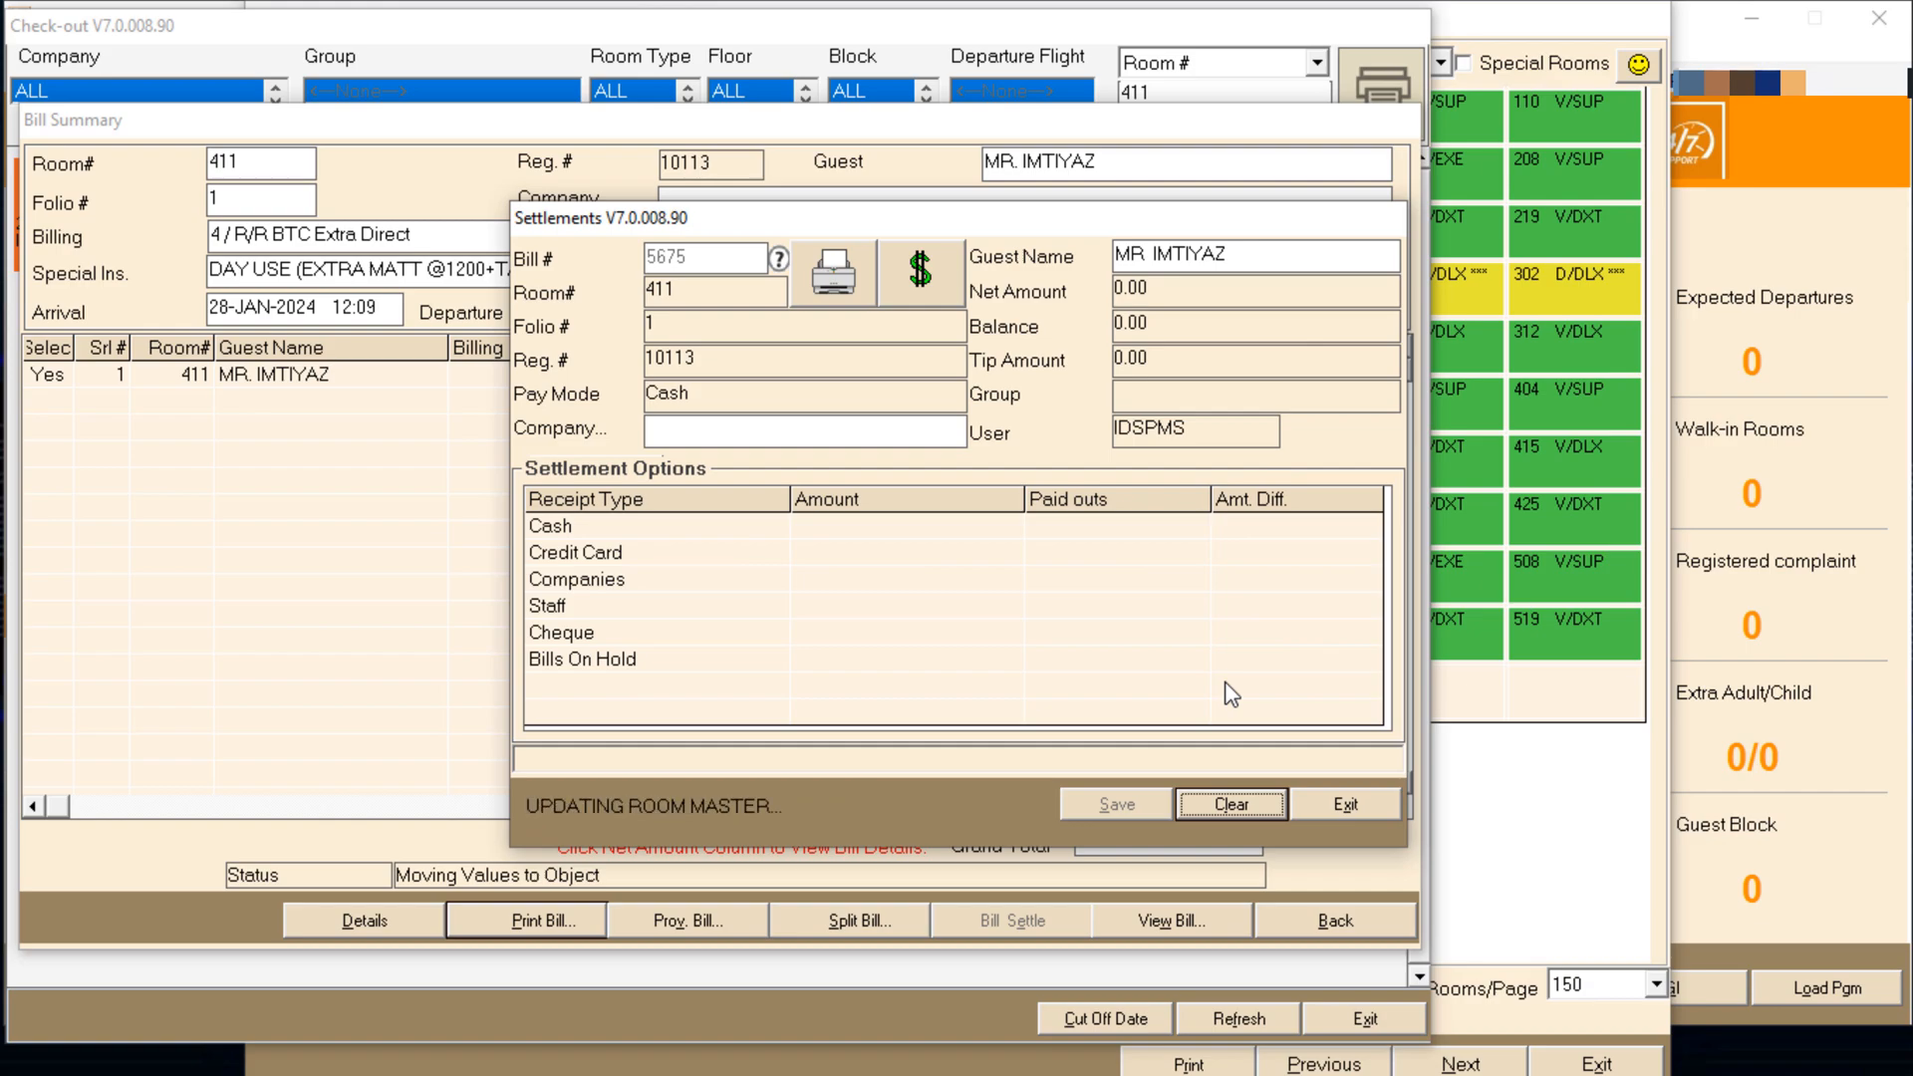
# Send the NEW-DETAILED-BILL printout to Microsoft Print to PDF twice without saving a file, decline another print, and return to the room status
pyautogui.click(998, 614)
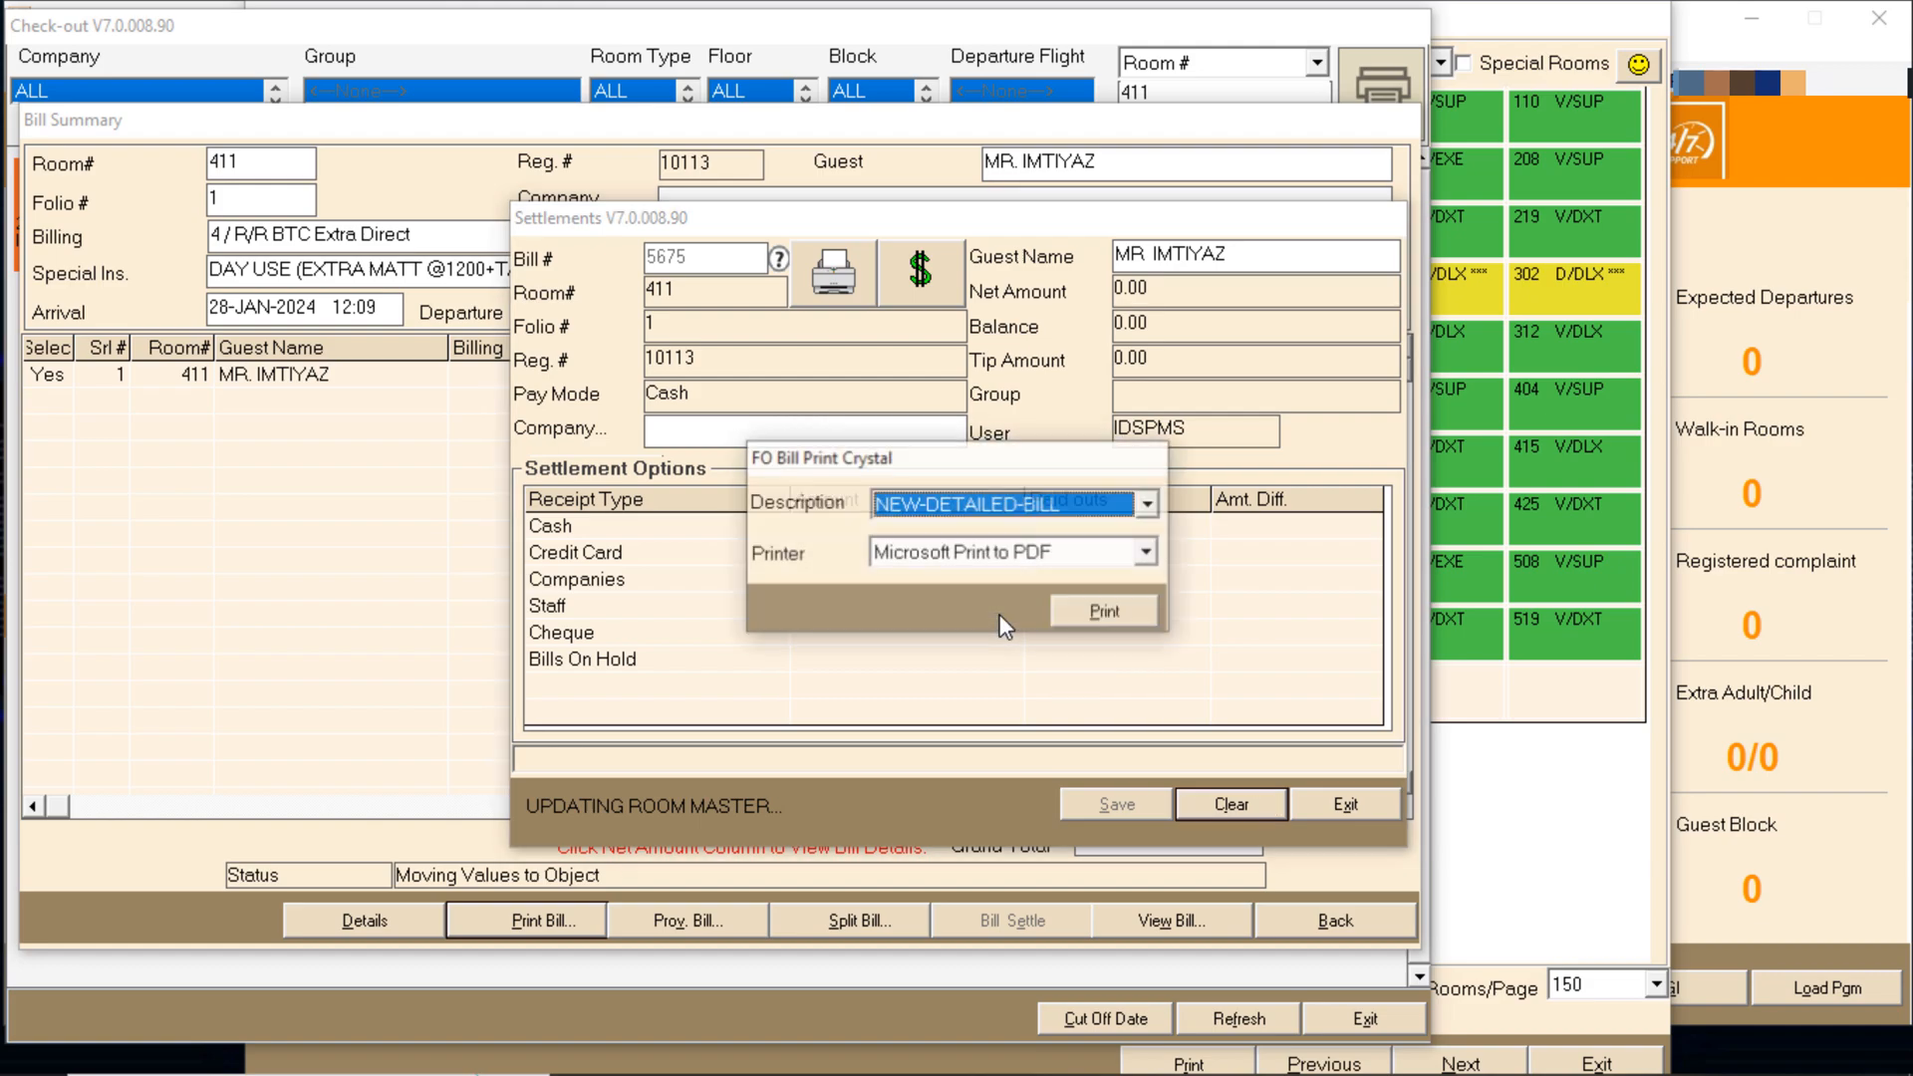
pyautogui.click(1108, 620)
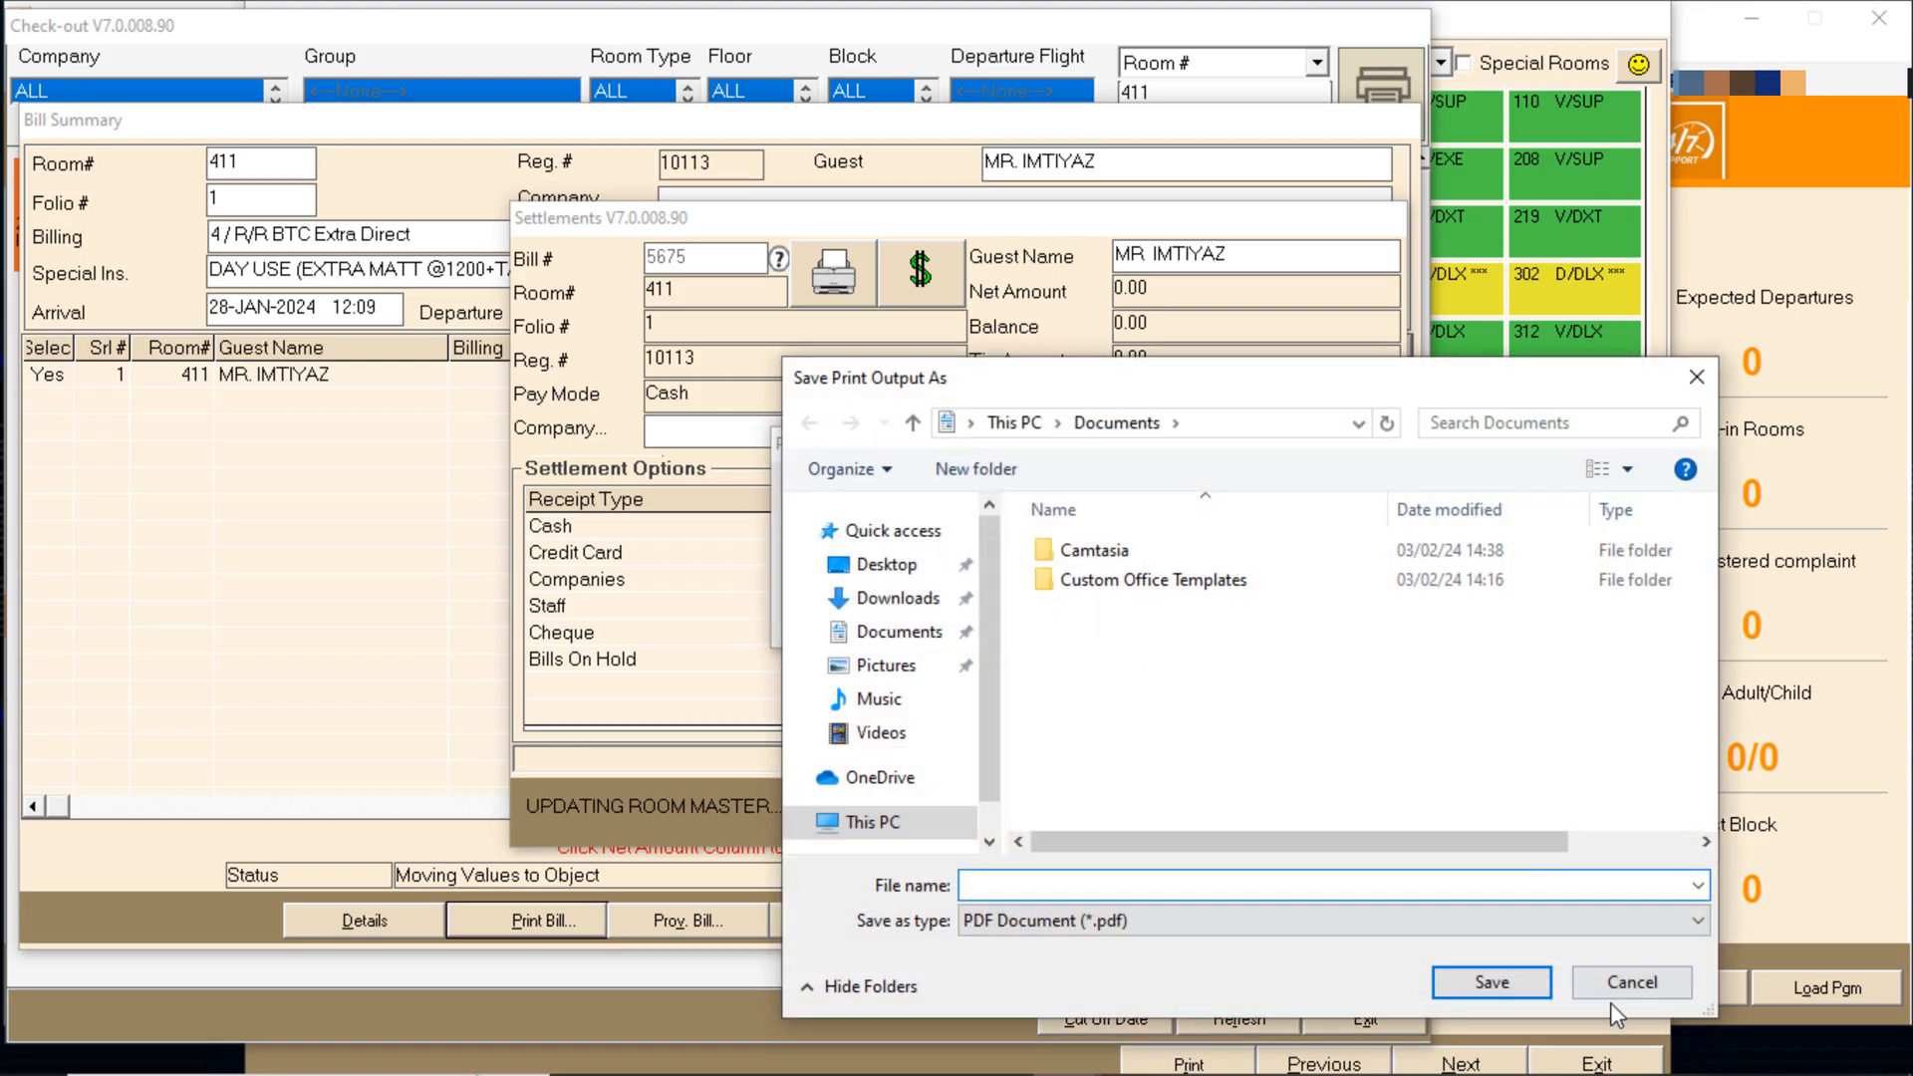
pyautogui.click(1612, 990)
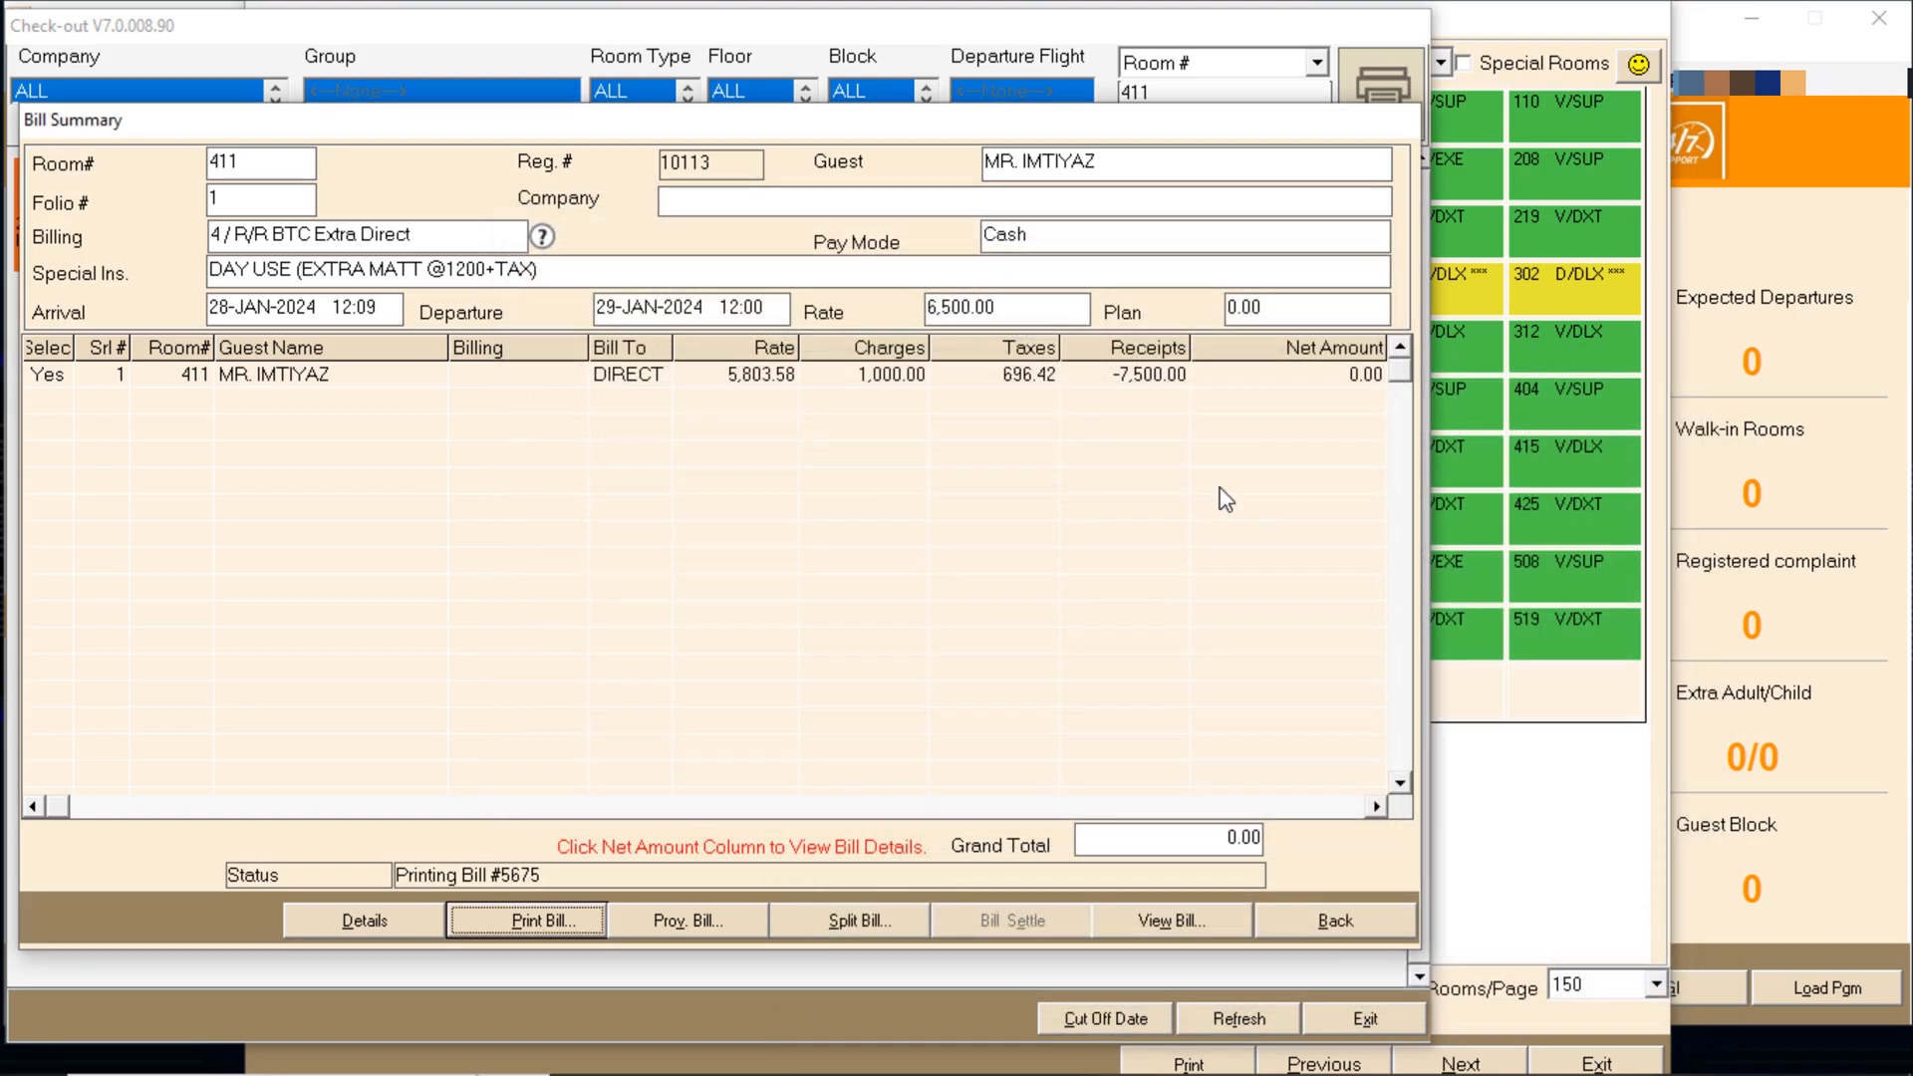
pyautogui.click(1016, 609)
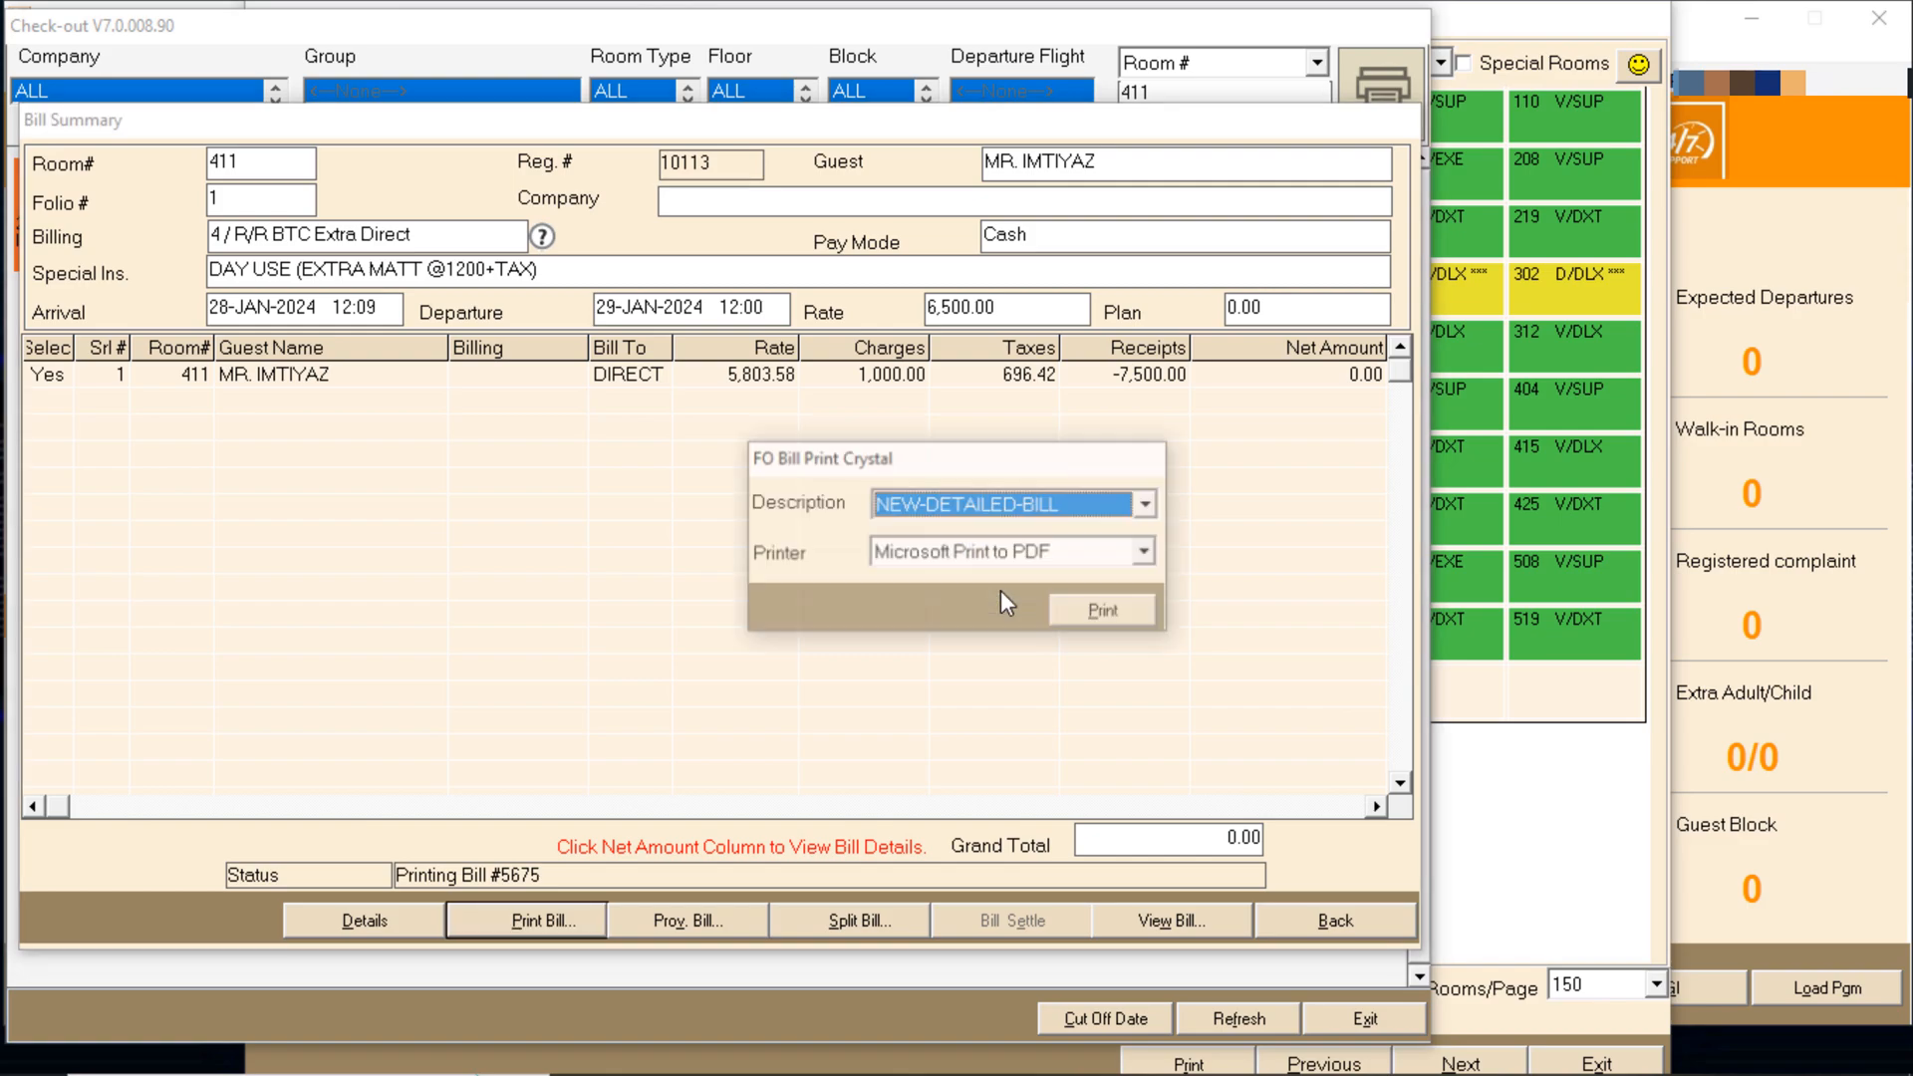
pyautogui.click(1107, 602)
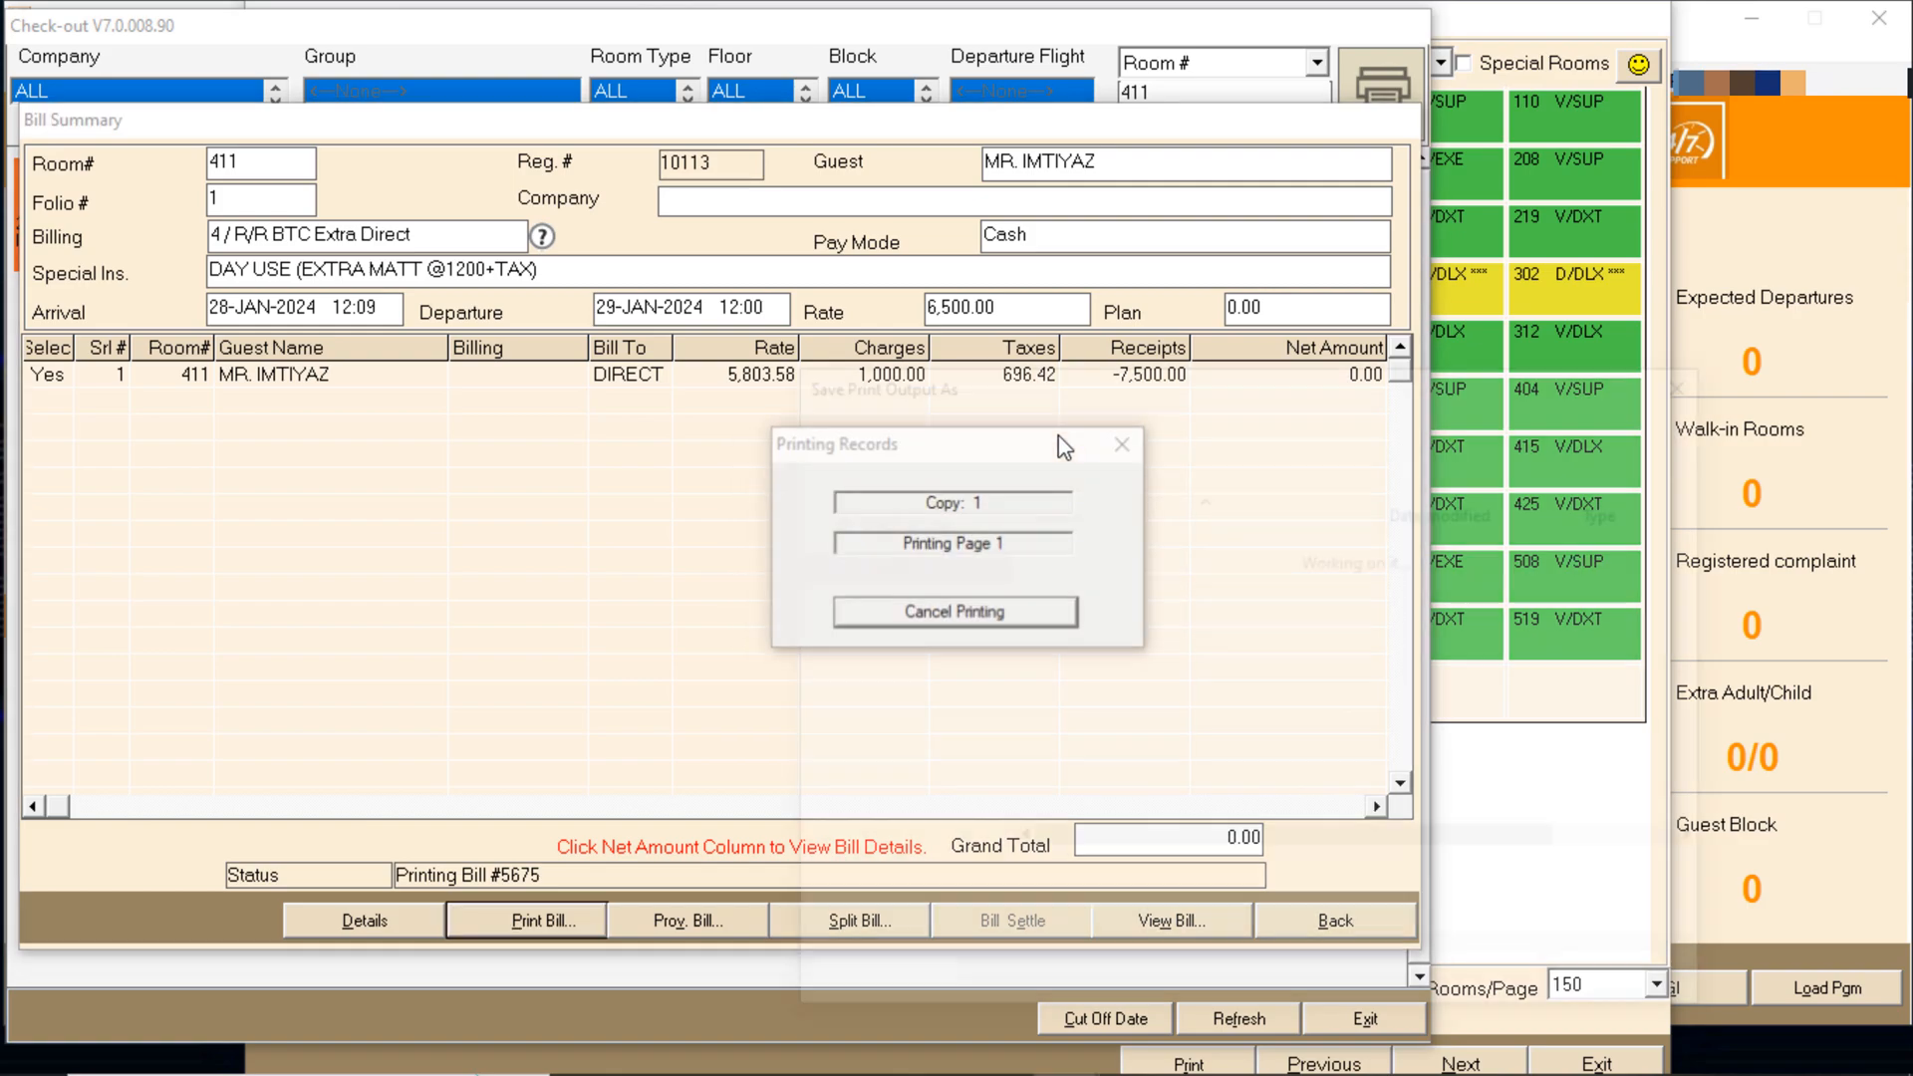
pyautogui.press('Escape')
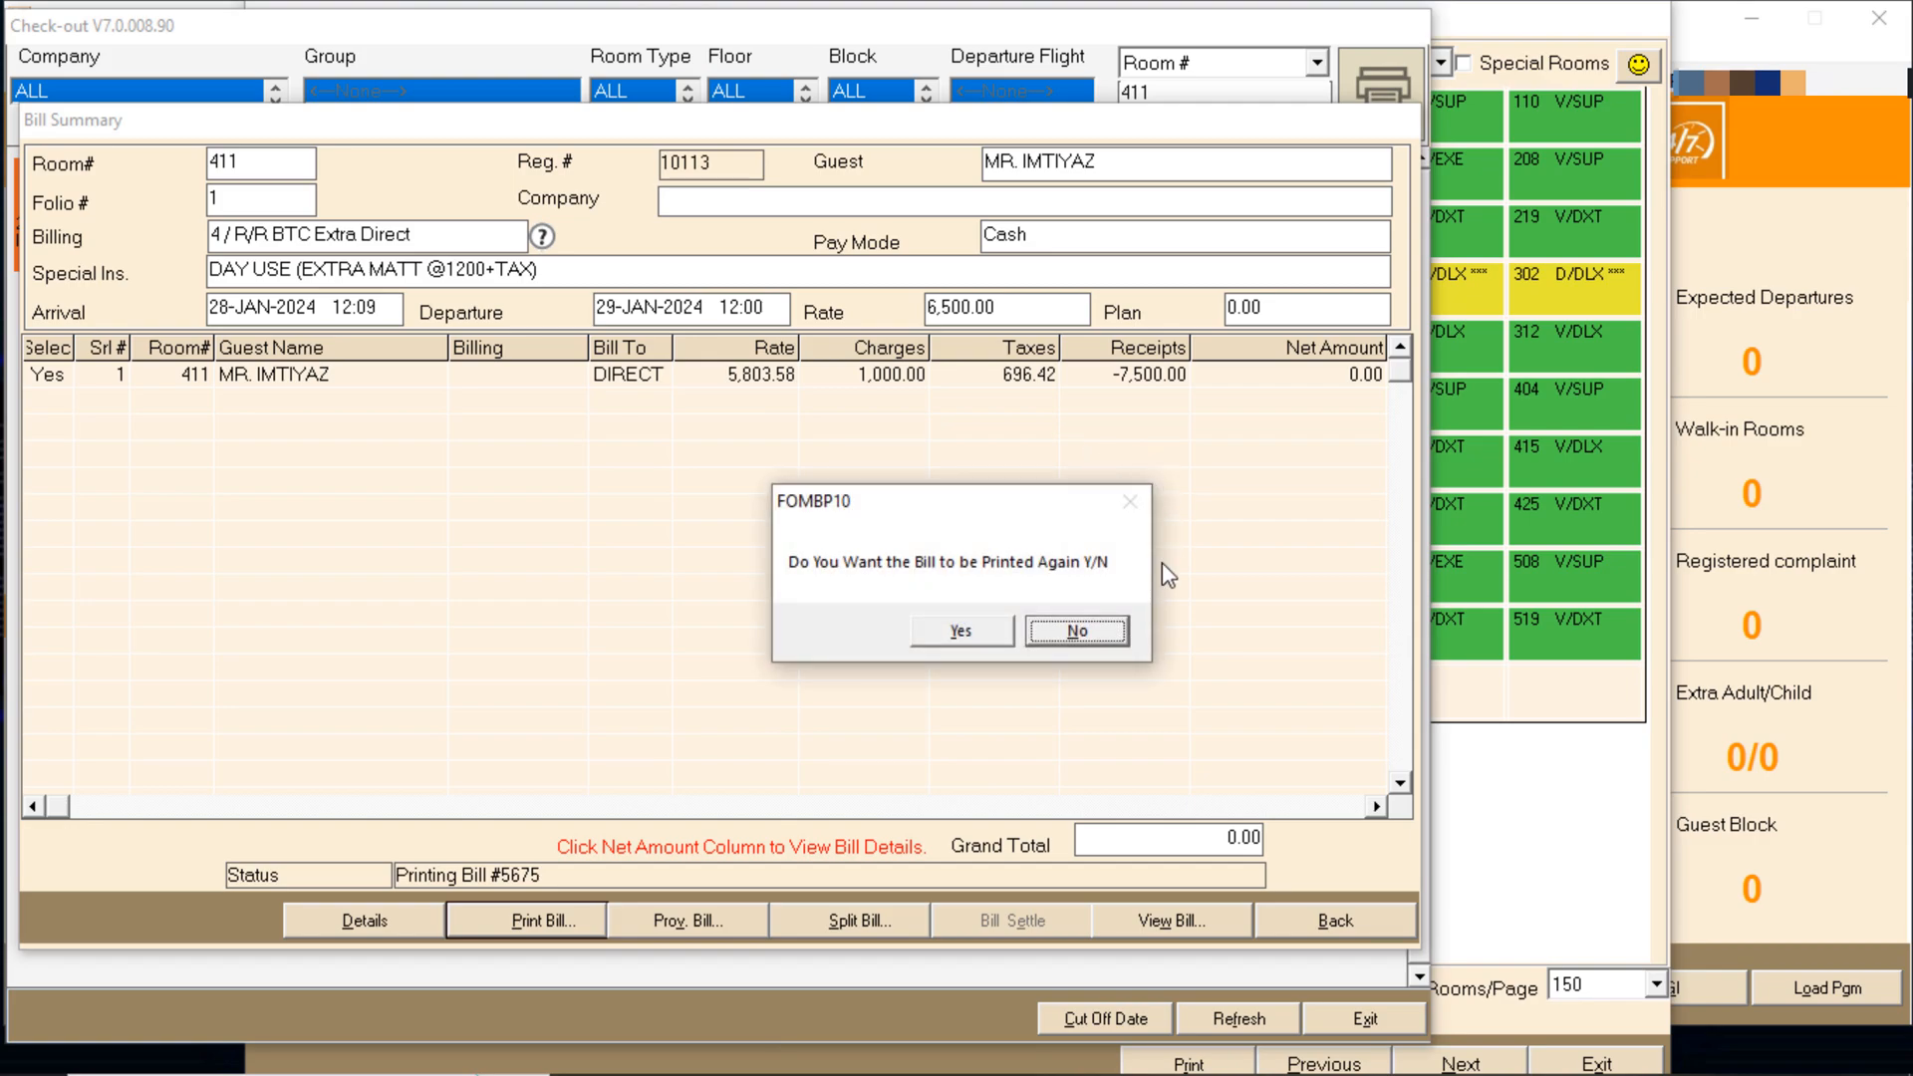
pyautogui.click(1078, 631)
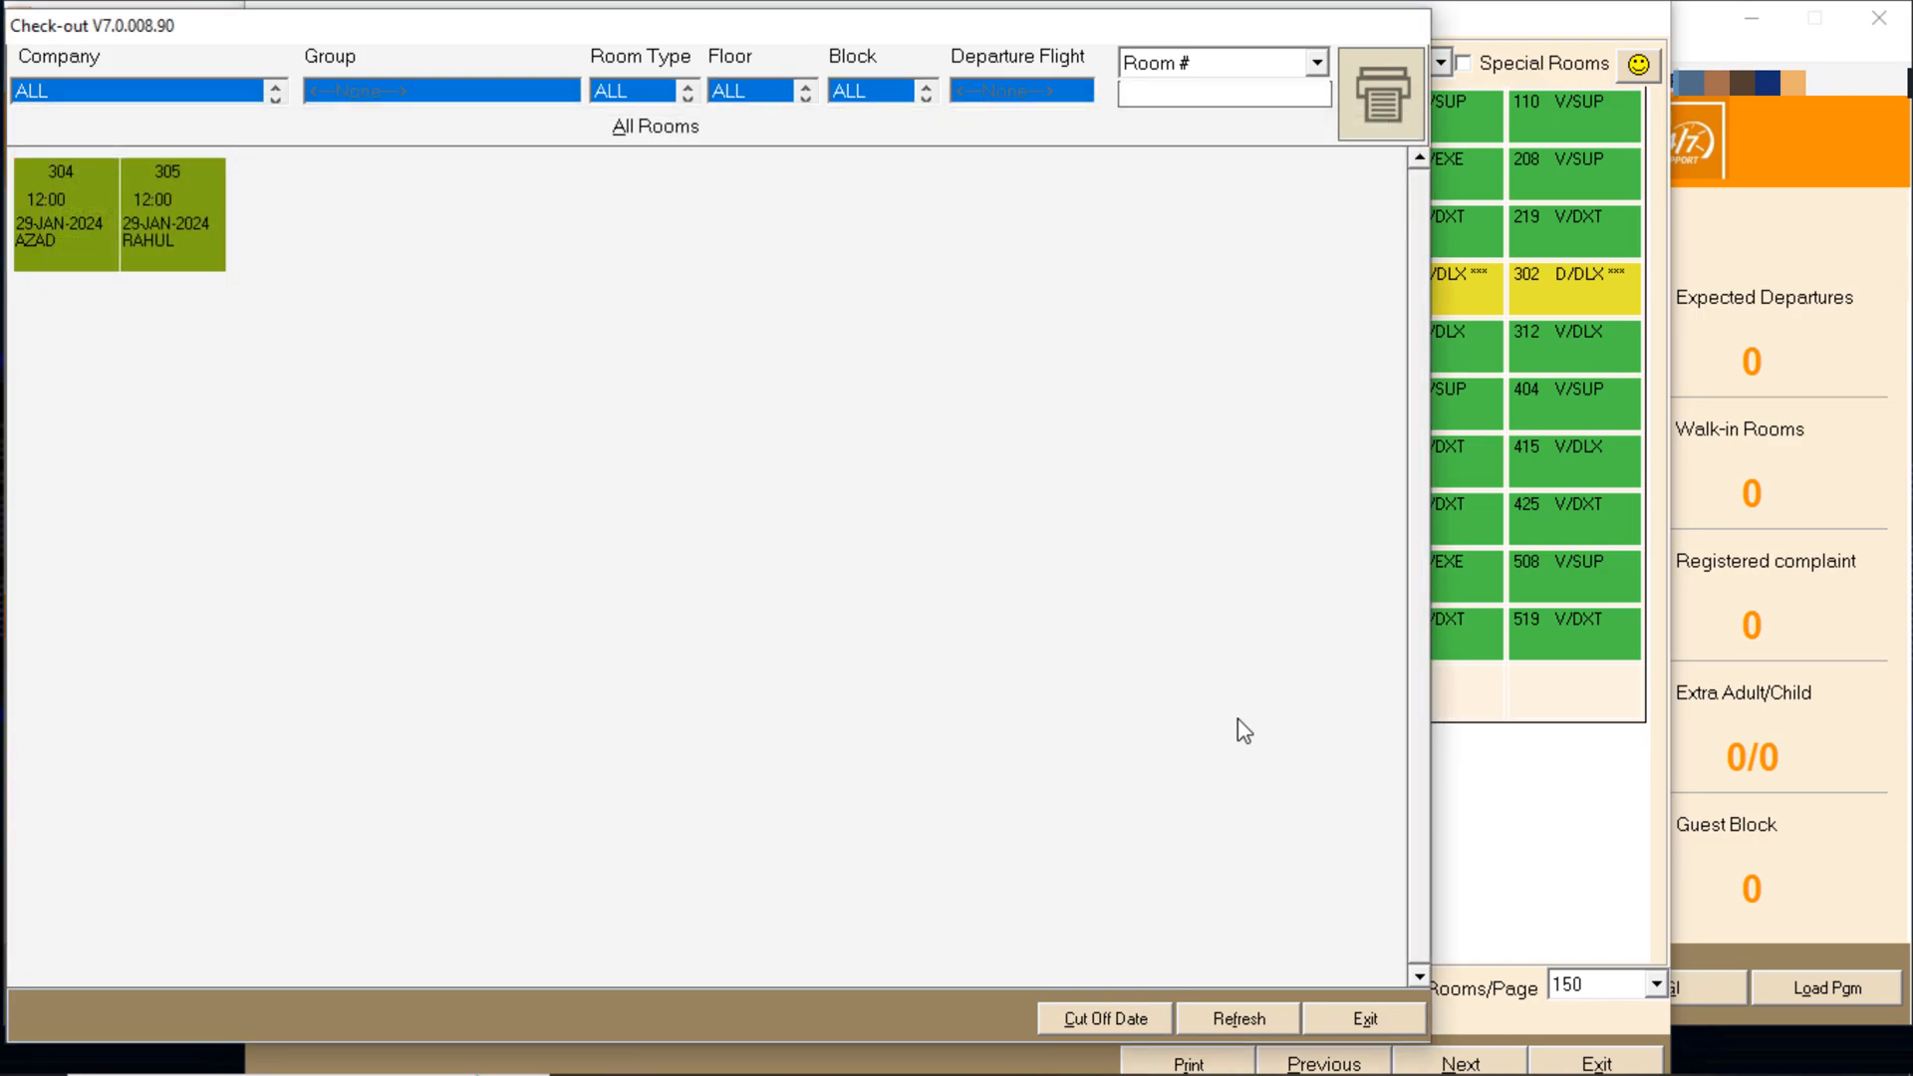
pyautogui.click(1359, 1016)
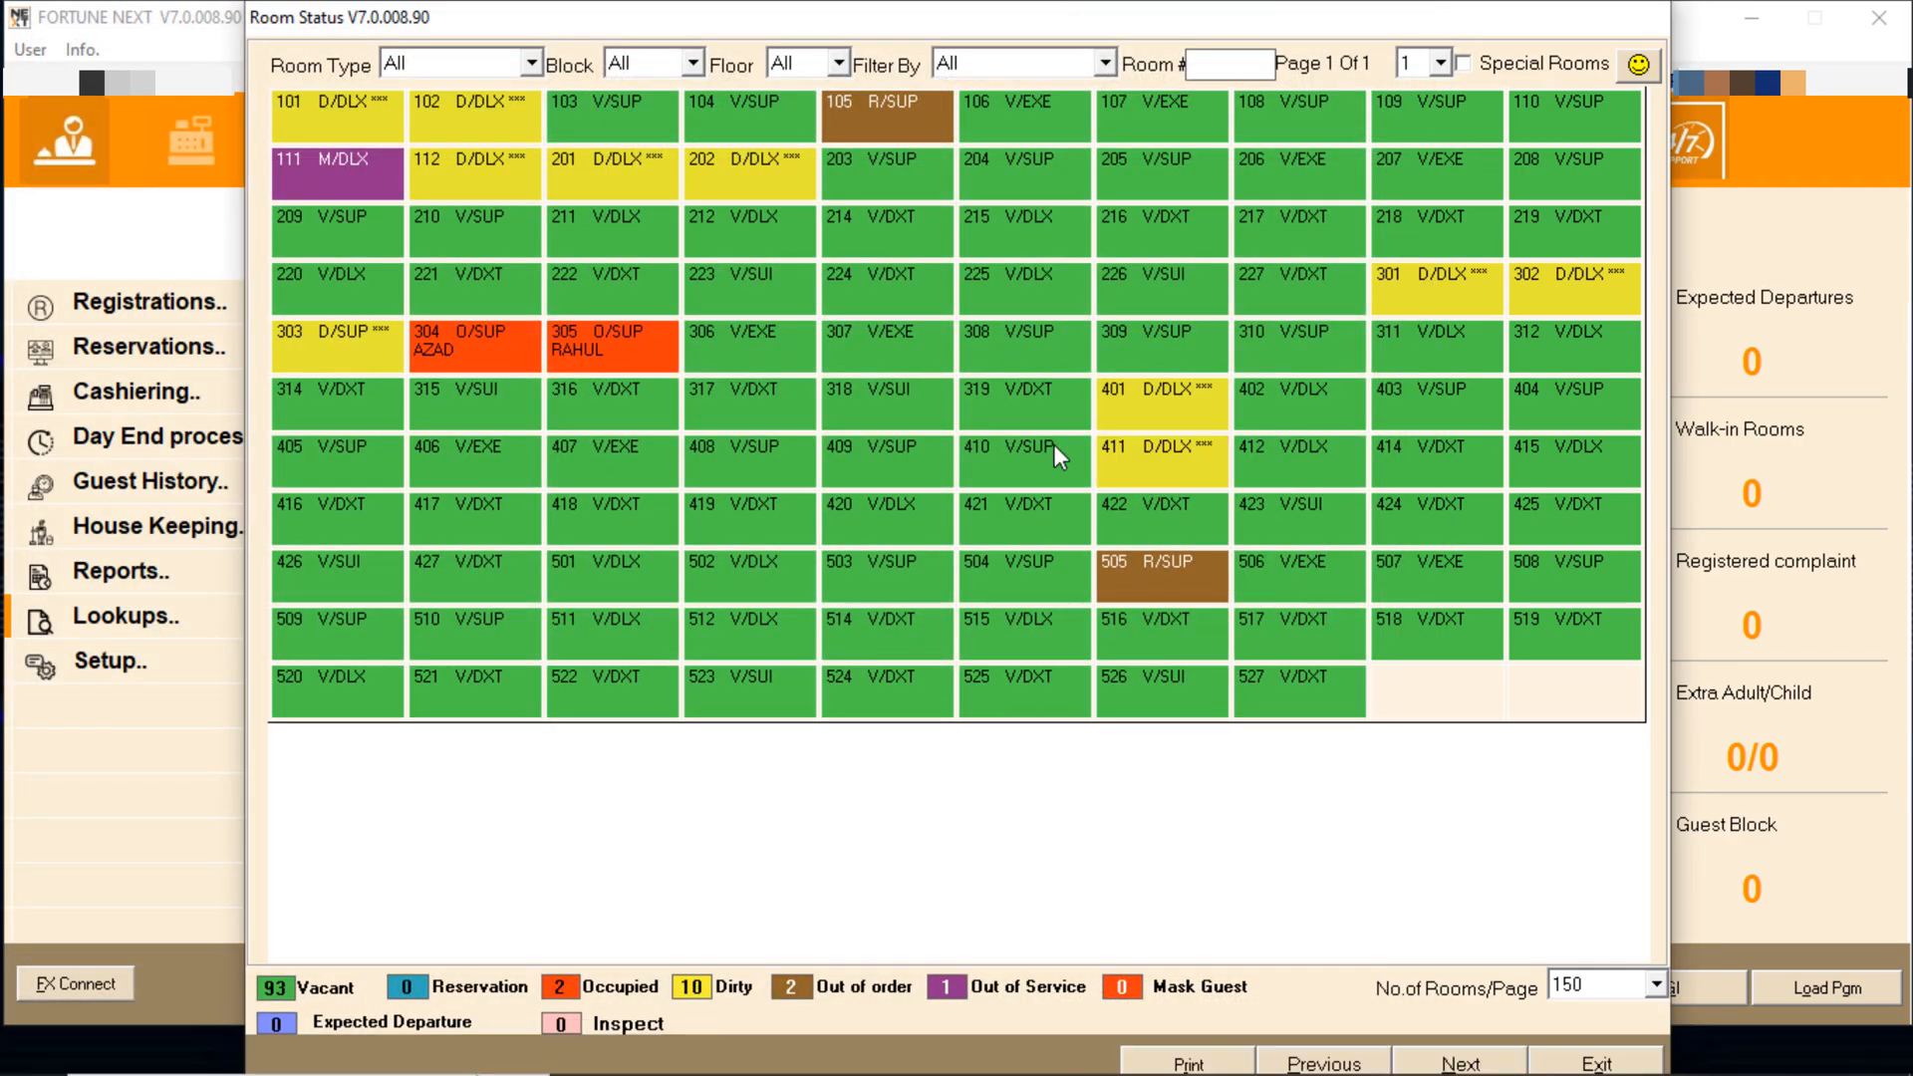
pyautogui.moveTo(1194, 451)
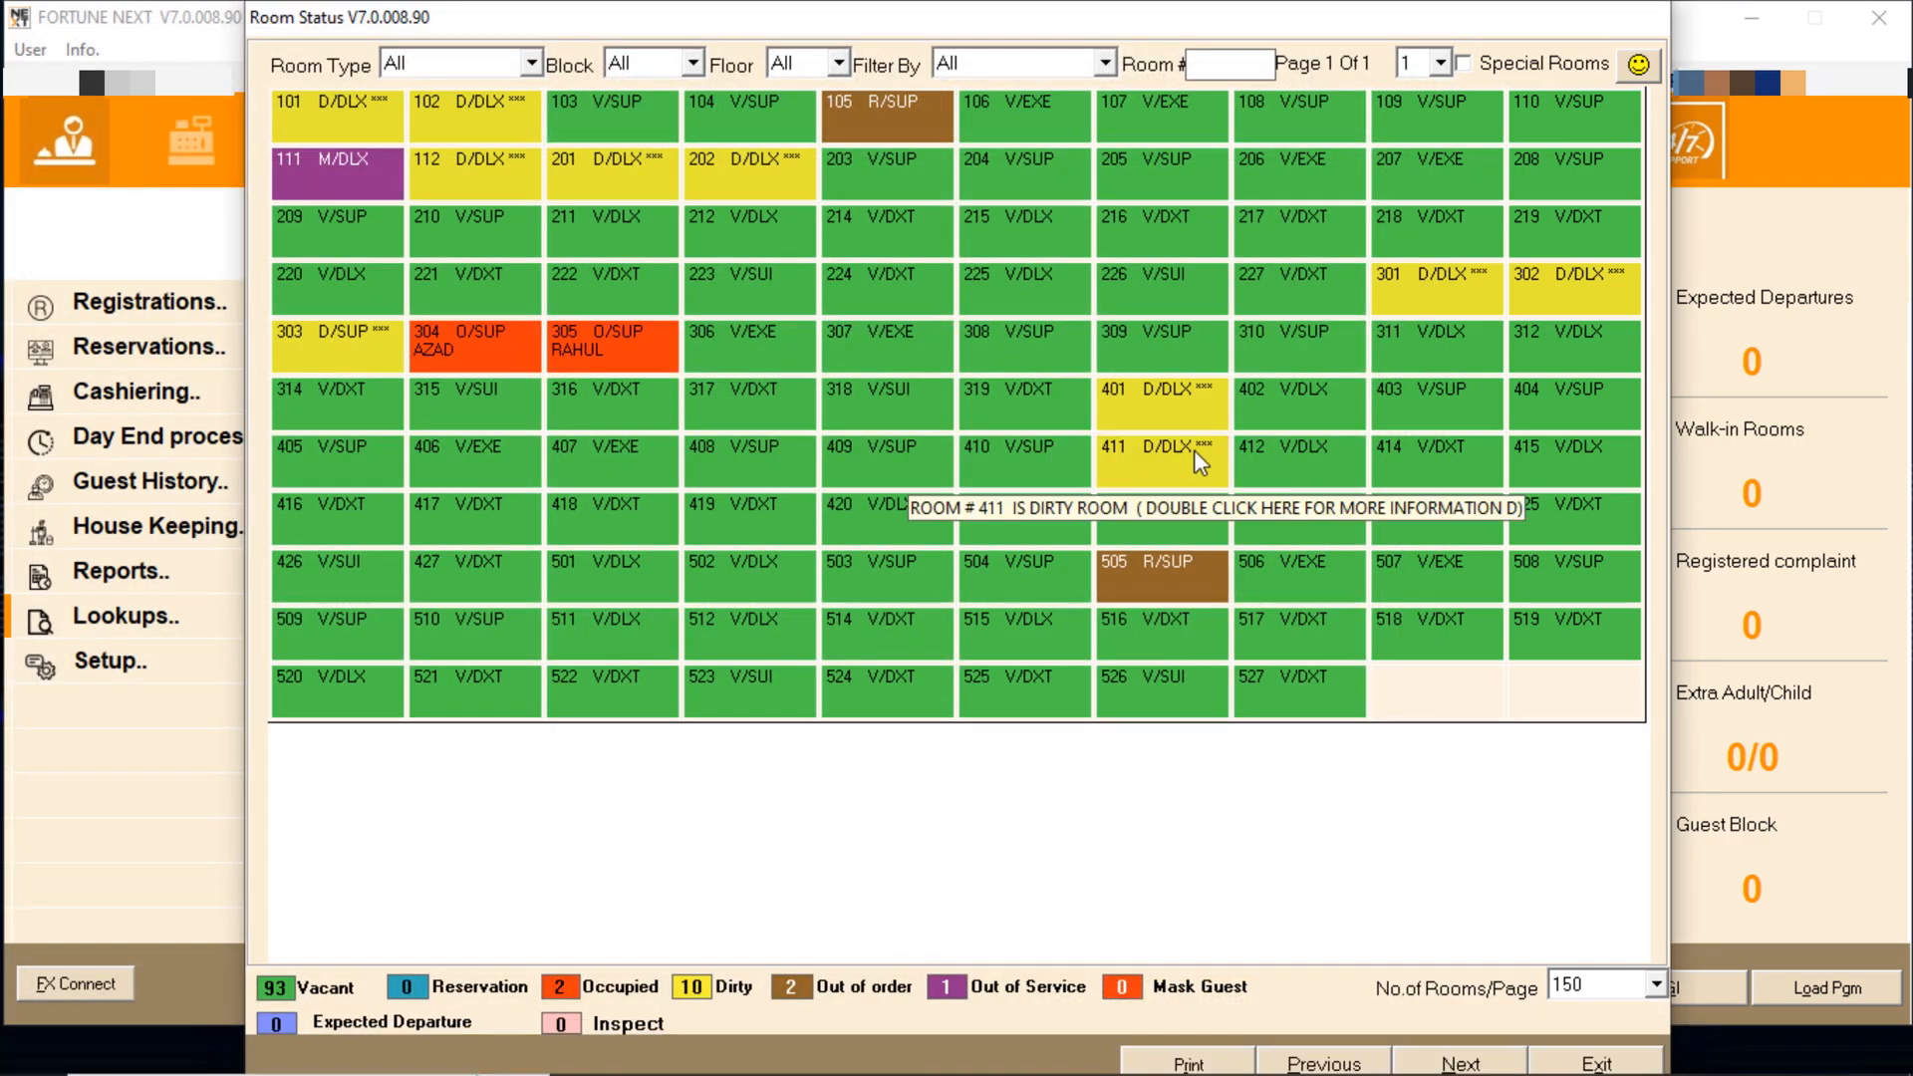